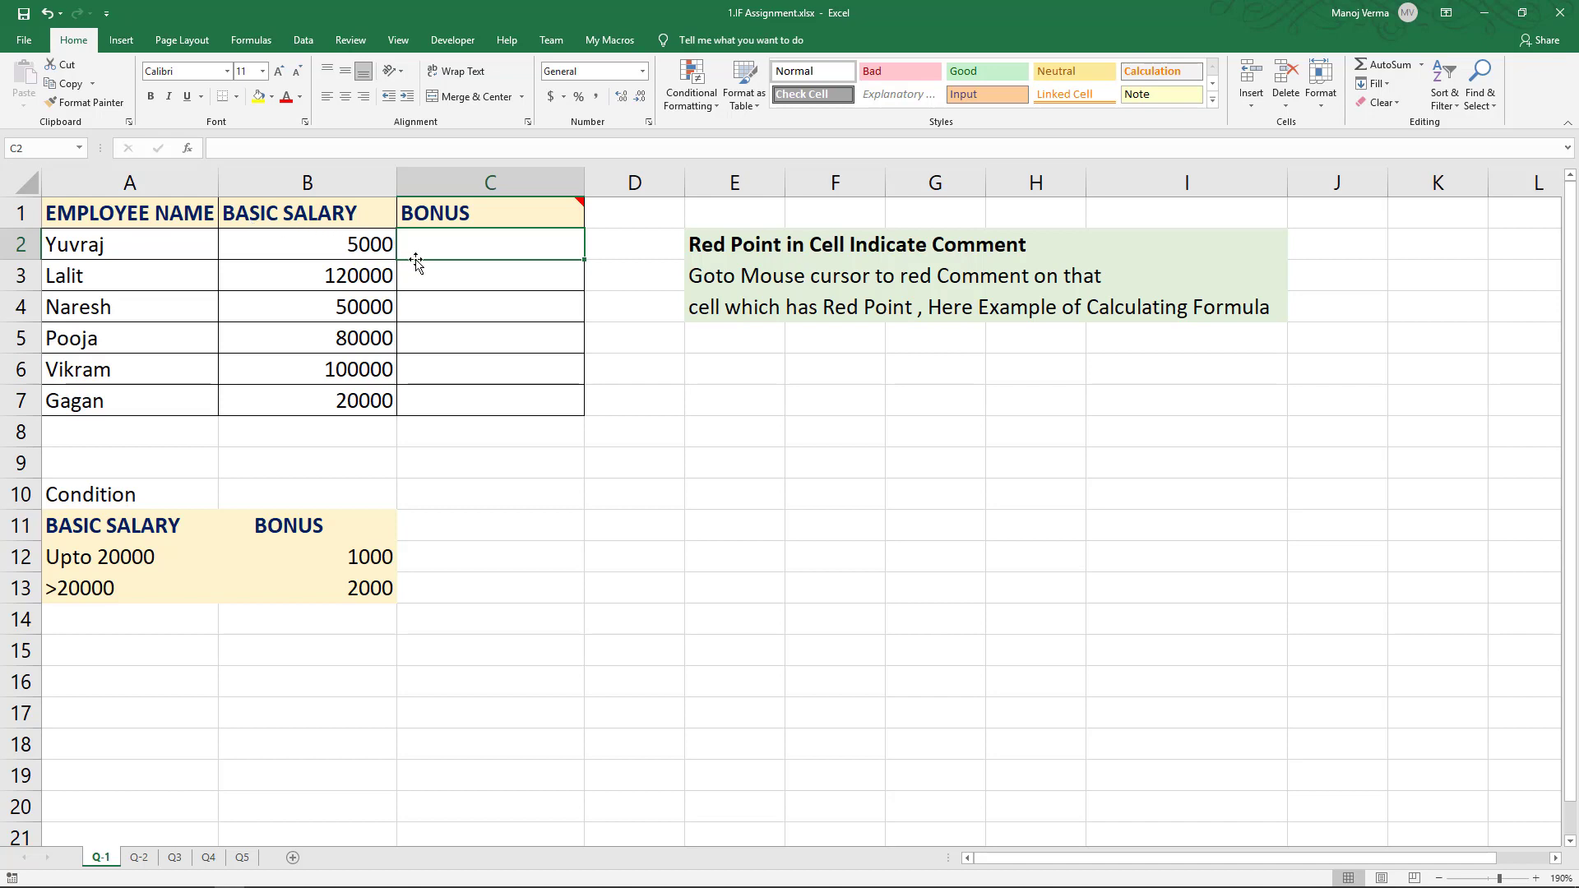
# Examine the salary and bonus conditions in A12:B13
pyautogui.click(89, 559)
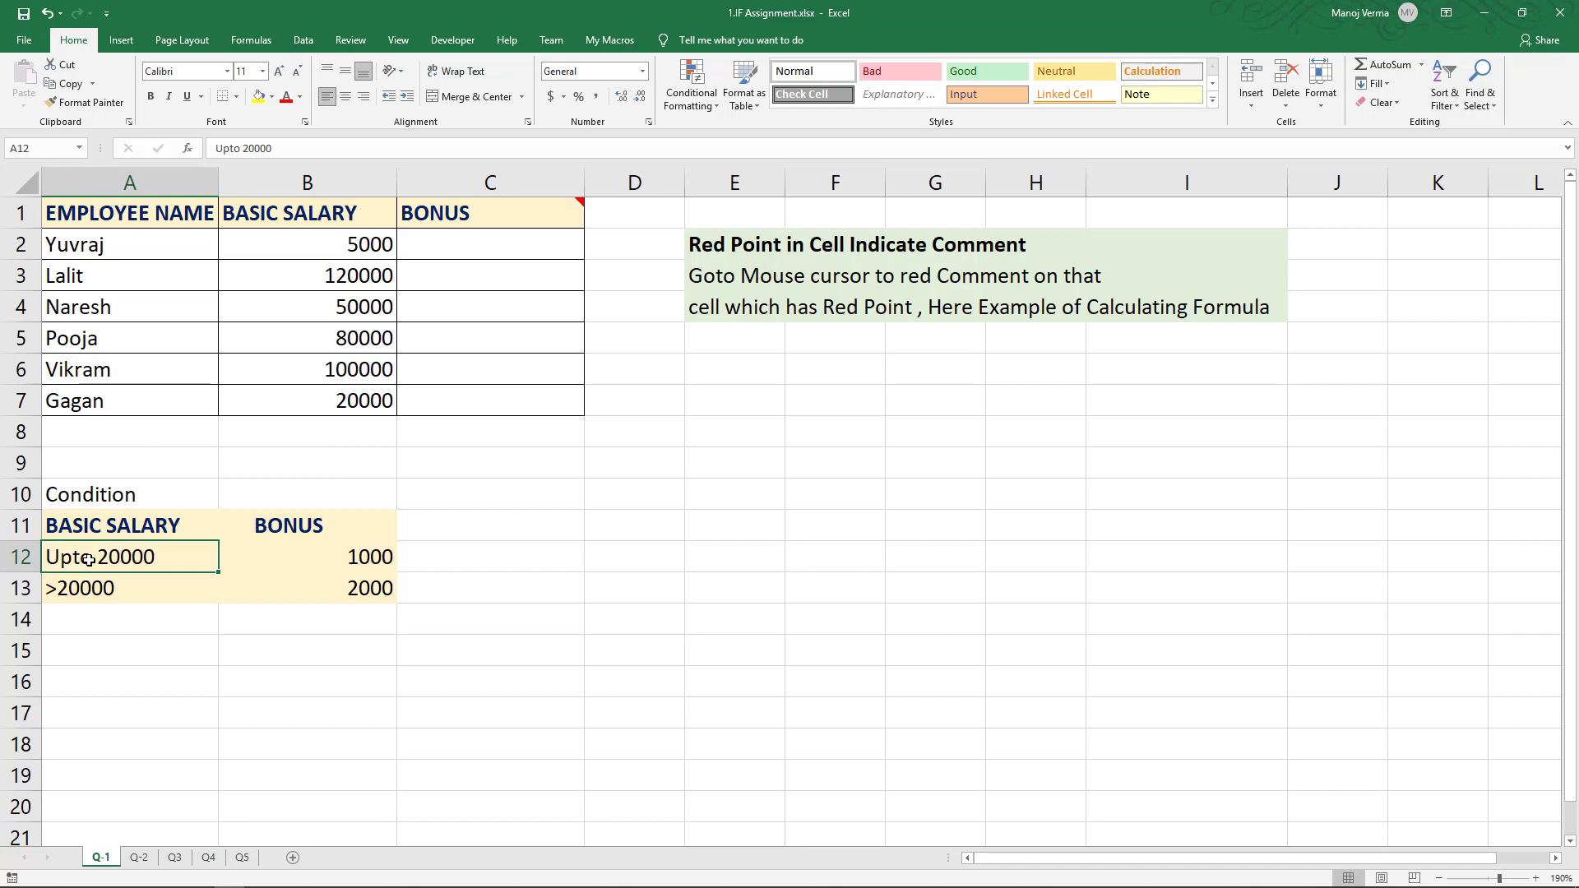
pyautogui.click(266, 553)
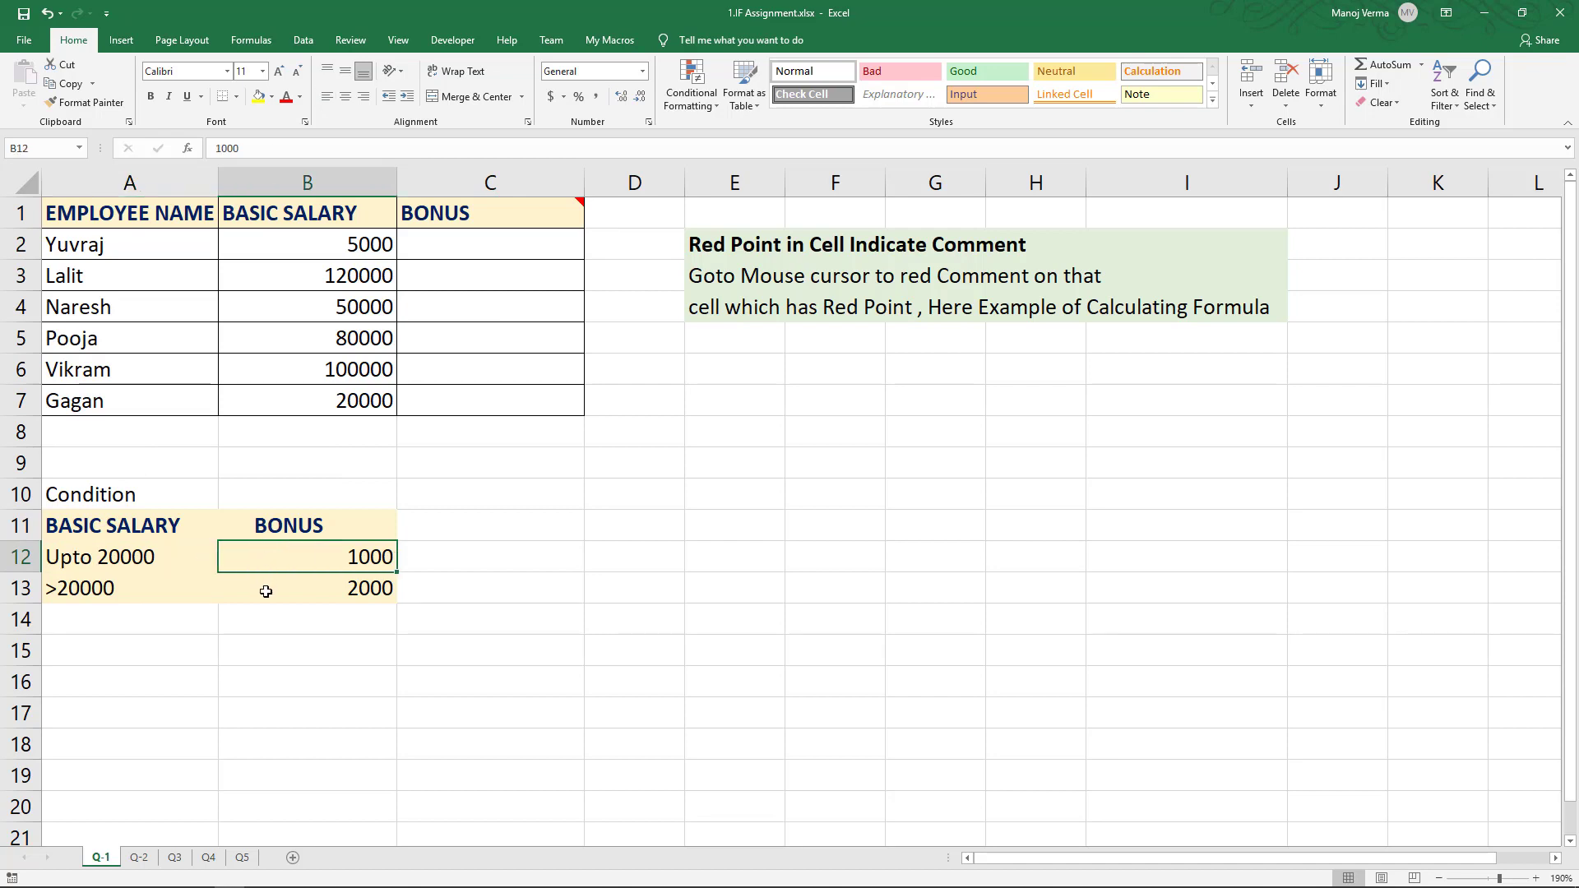
pyautogui.click(266, 591)
pyautogui.click(265, 562)
pyautogui.click(118, 566)
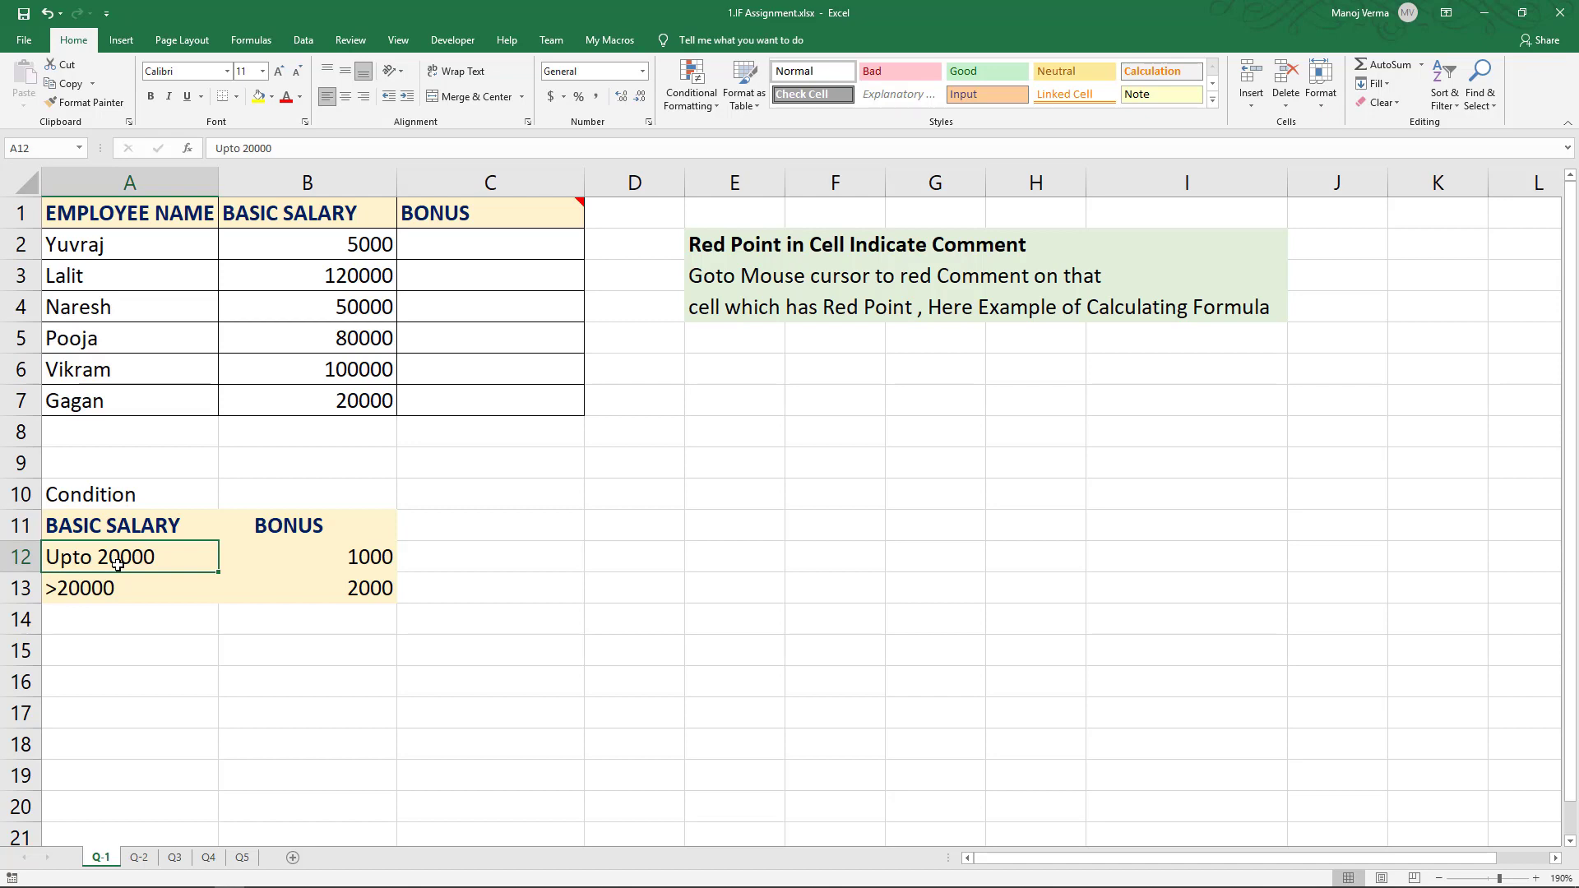
# Enter =IF(B2>20000,2000,1000) in C2 and fill the formula down to C7
pyautogui.click(498, 247)
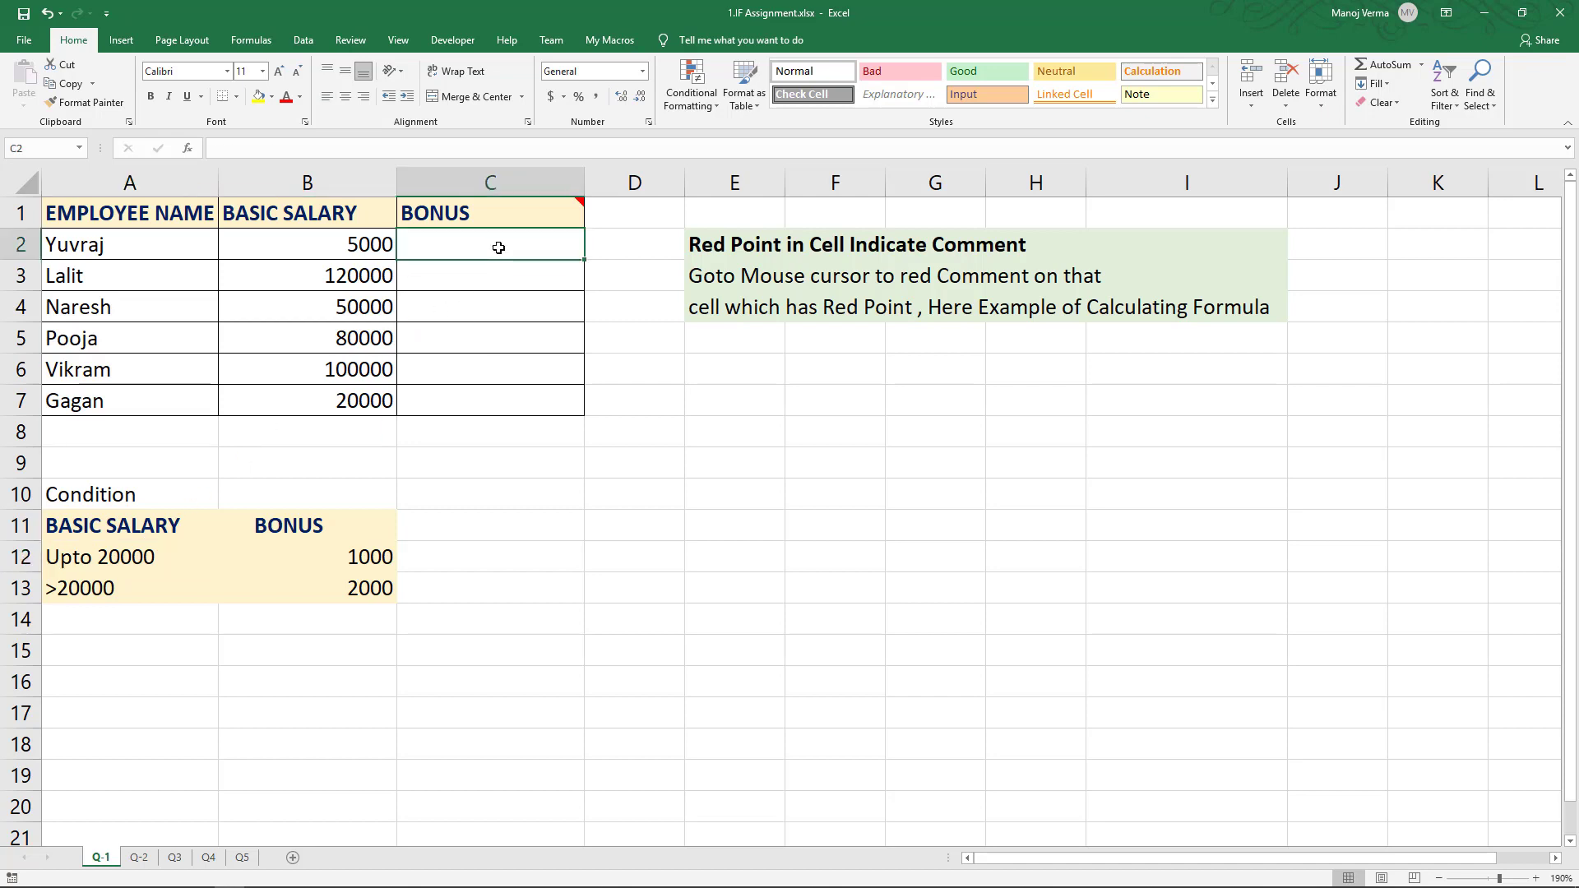
pyautogui.write('=')
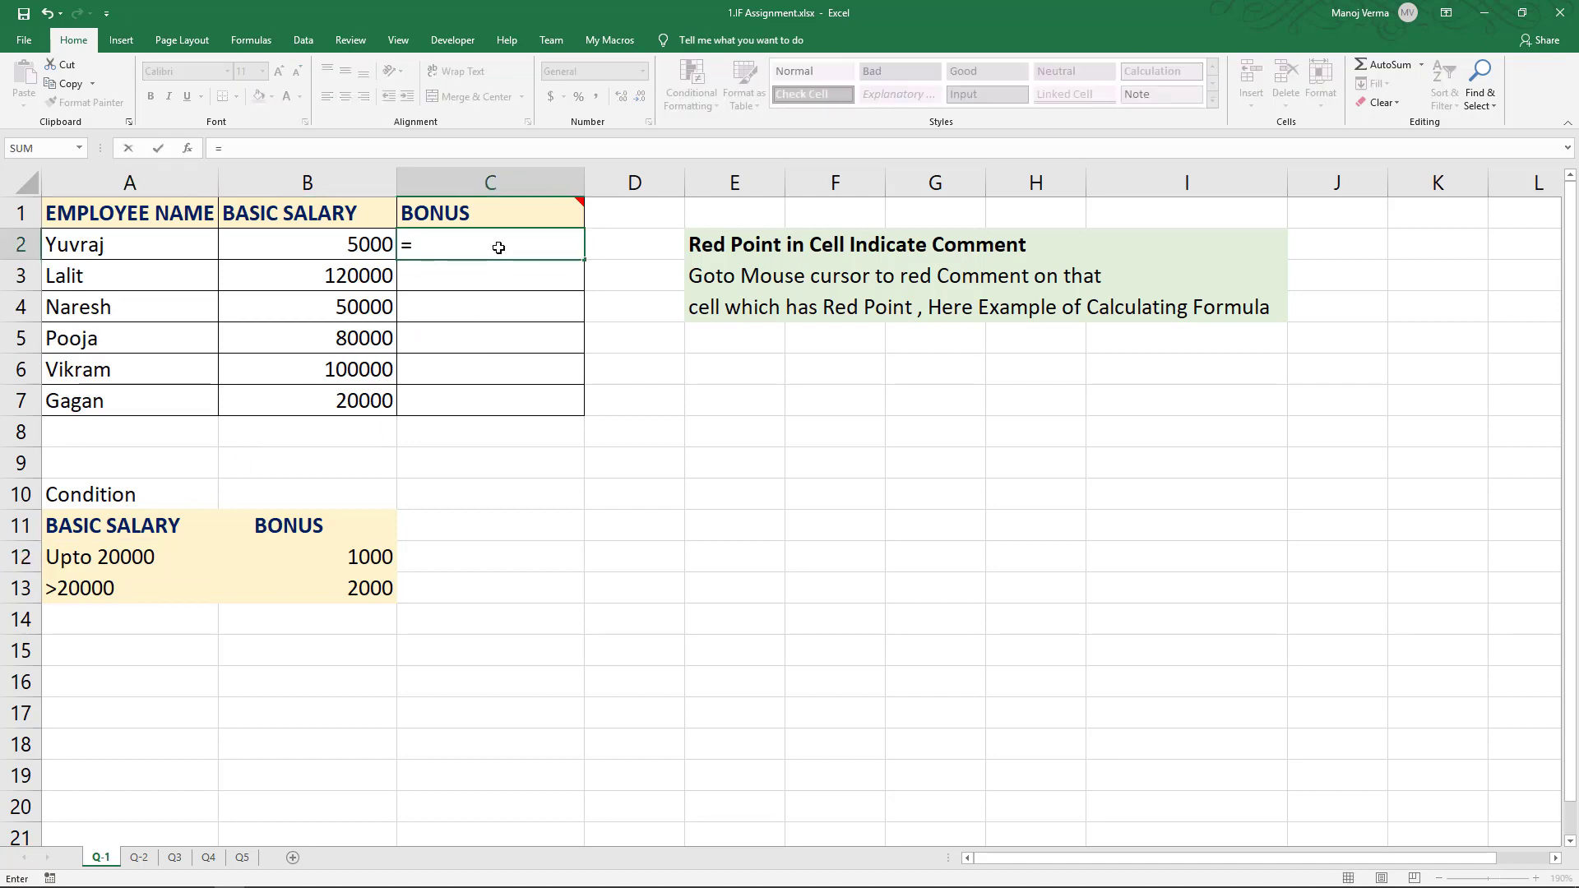
pyautogui.write('if')
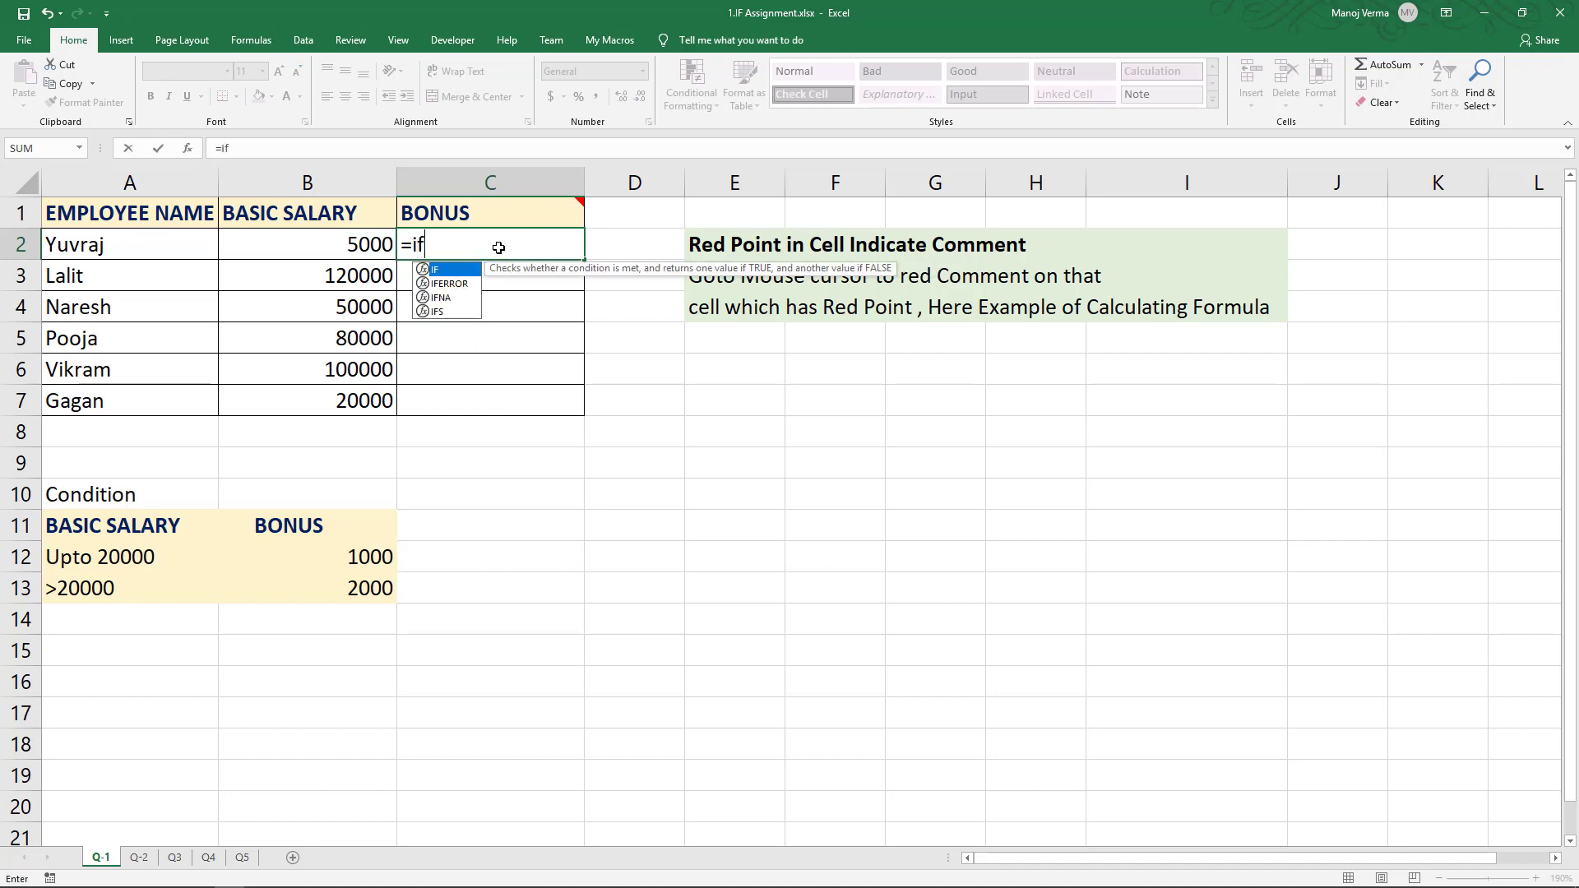
pyautogui.press('Tab')
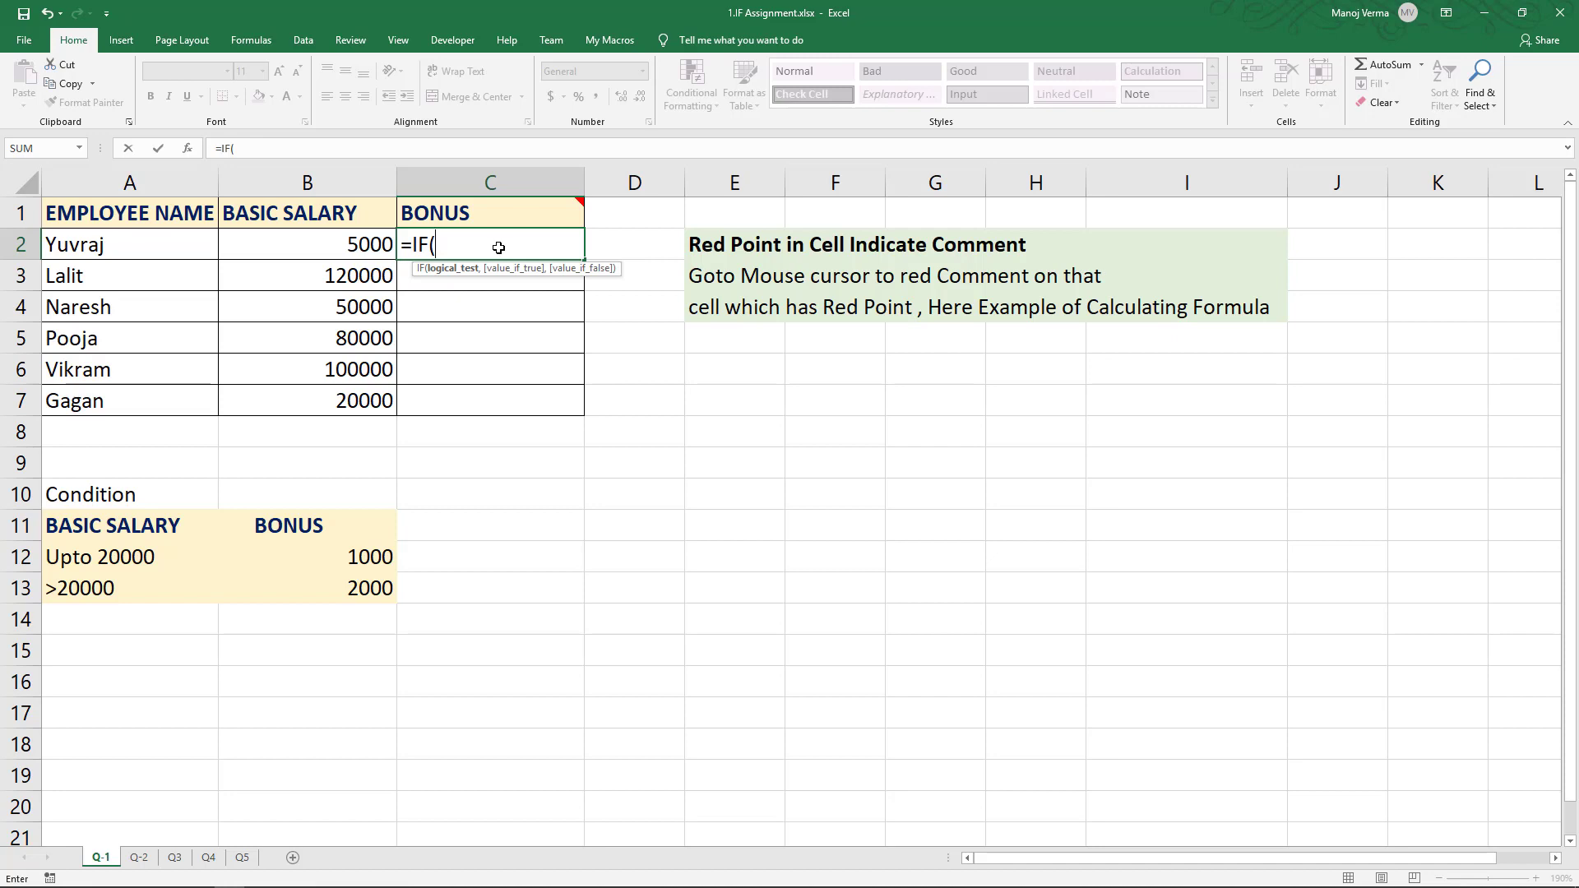
pyautogui.write('b2')
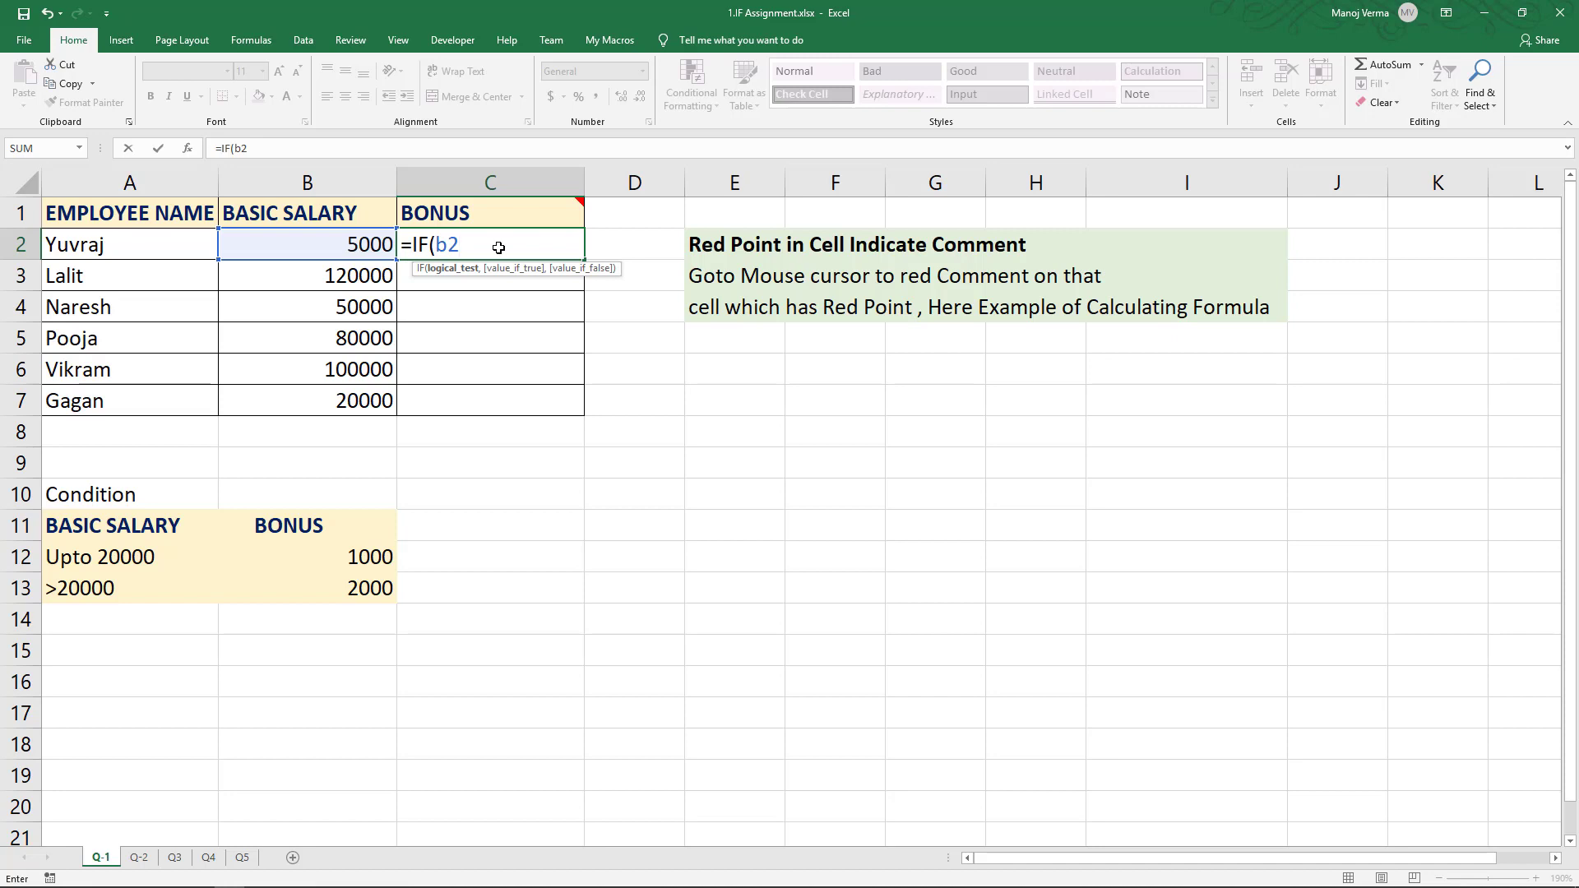
pyautogui.write('>20000,2')
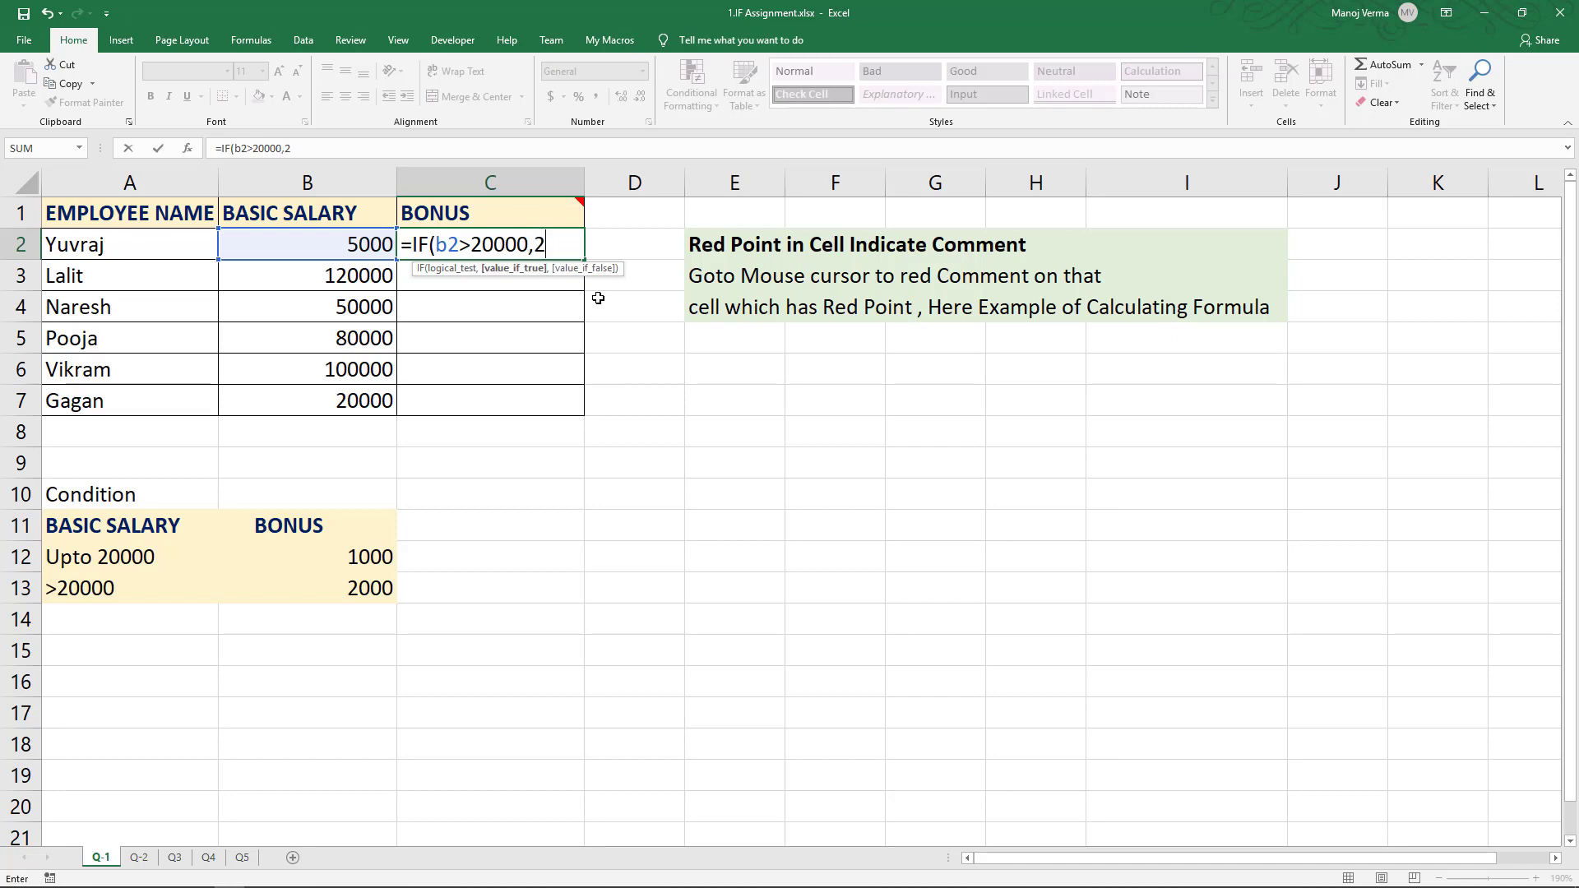
pyautogui.write('000,')
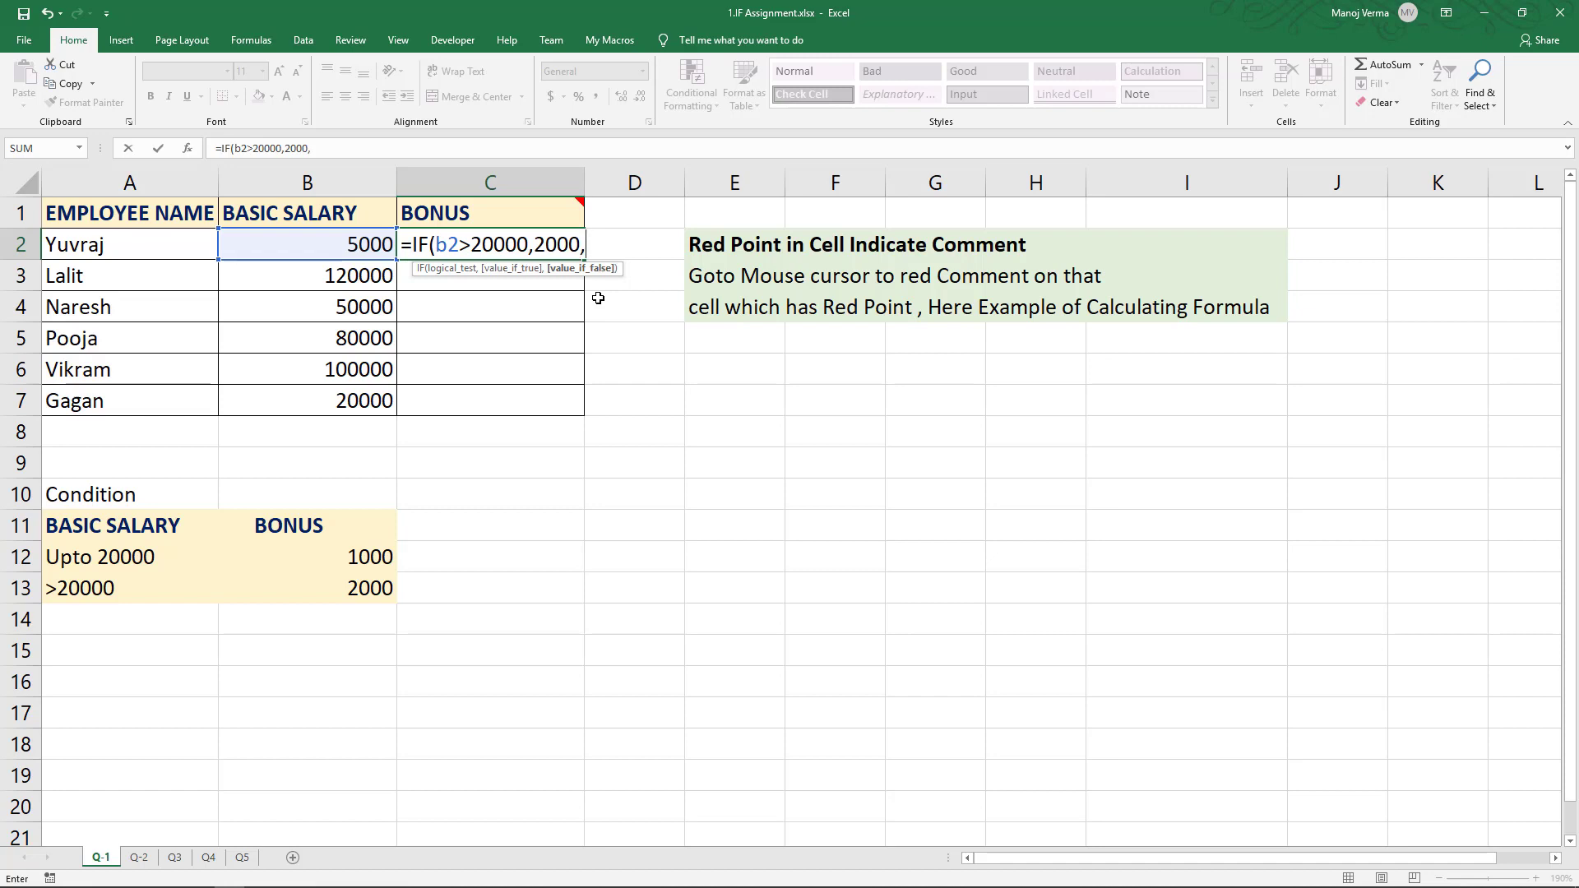
pyautogui.write('1000)')
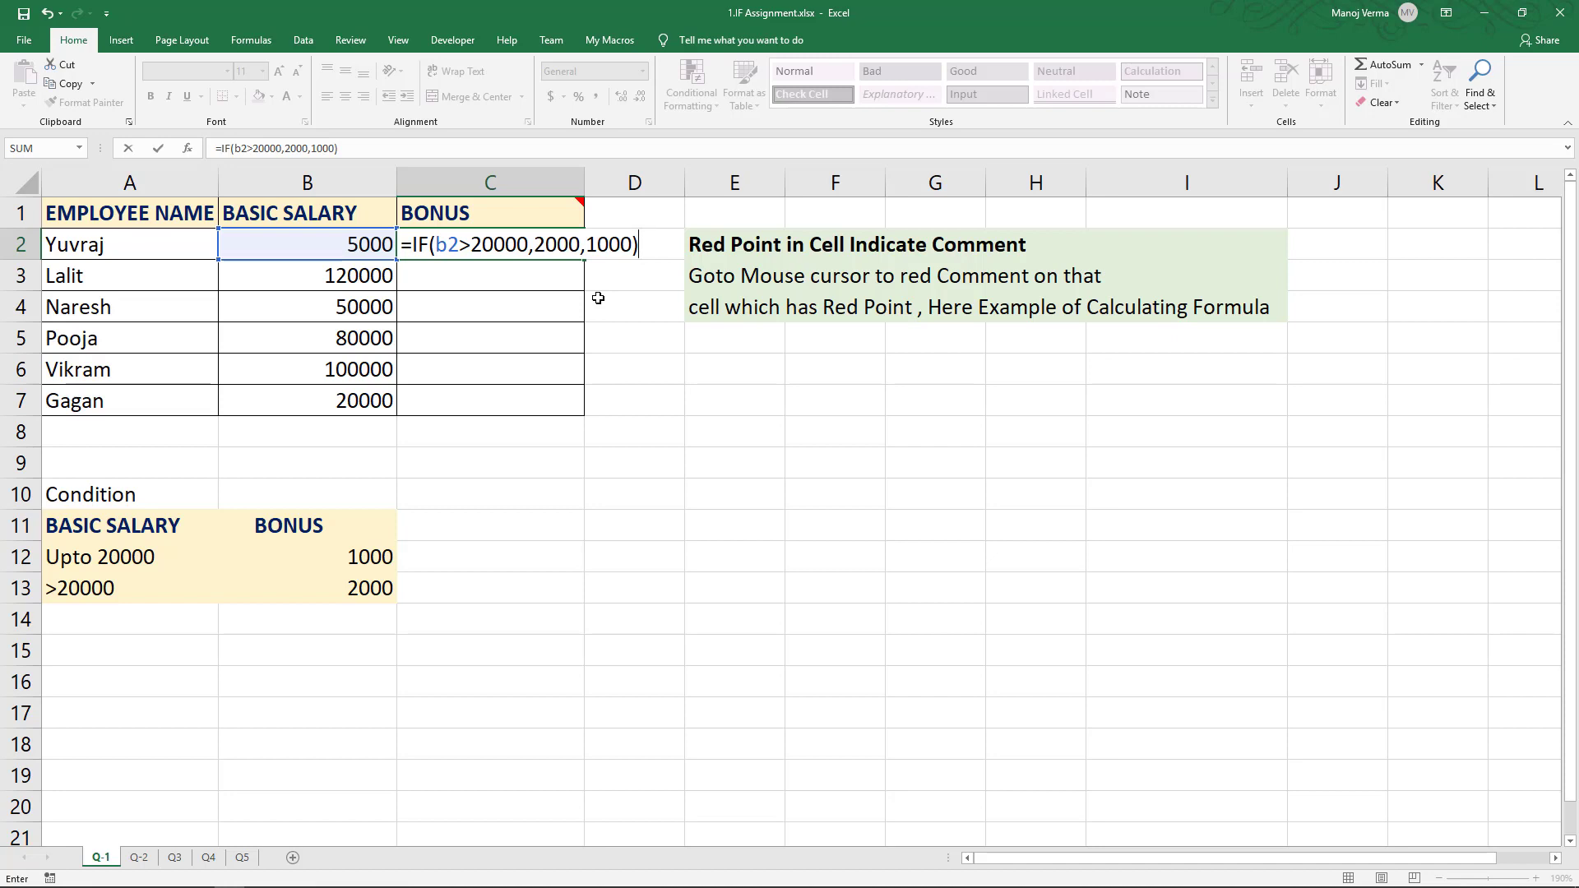
pyautogui.press('Return')
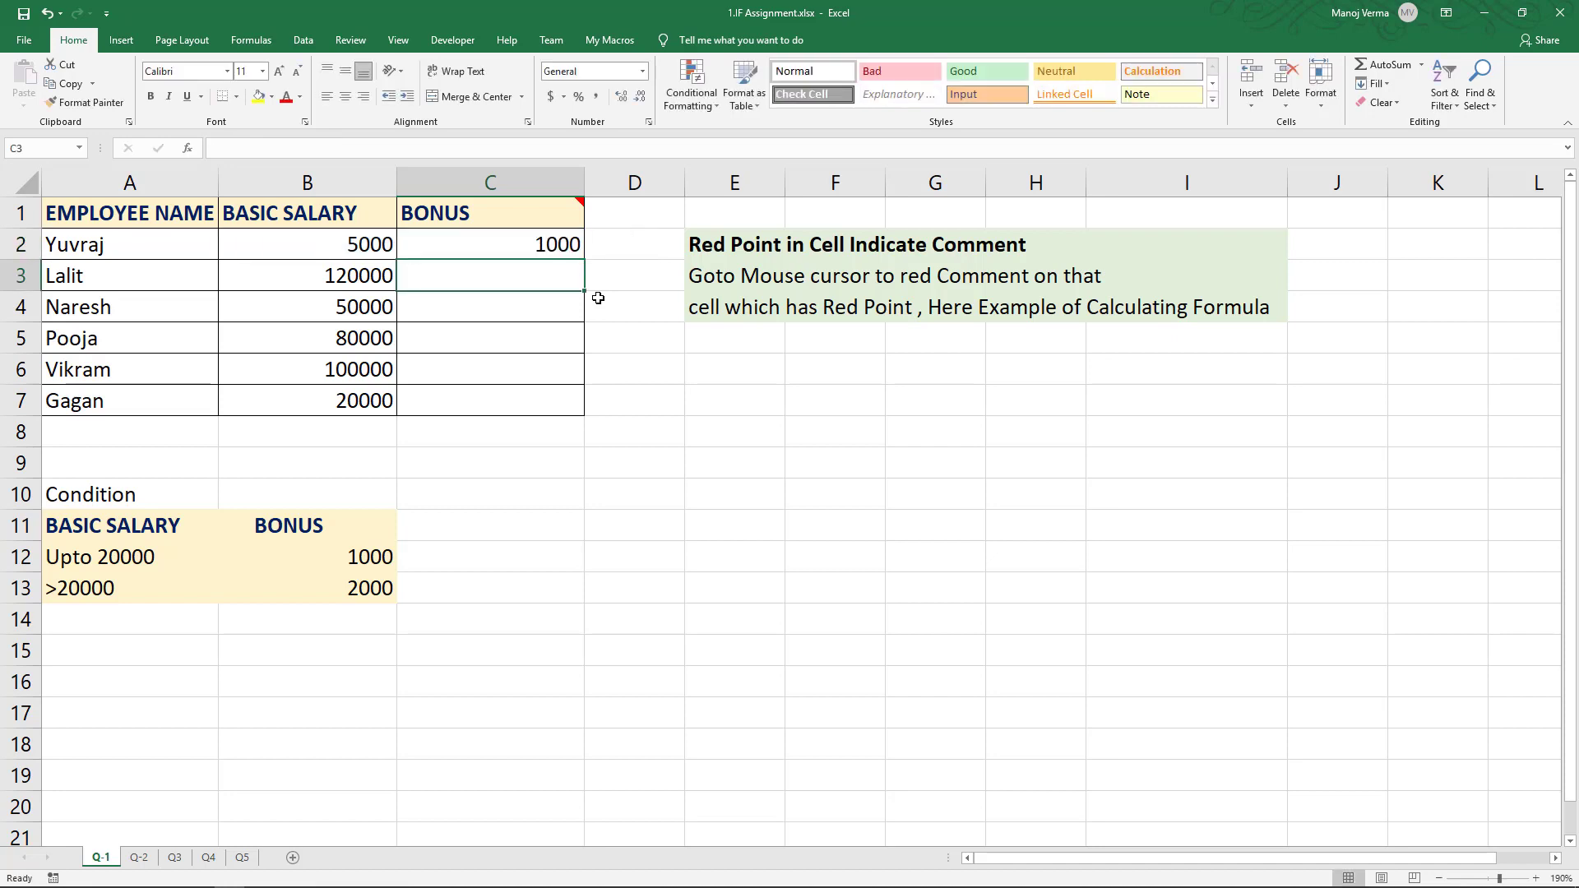
pyautogui.click(564, 247)
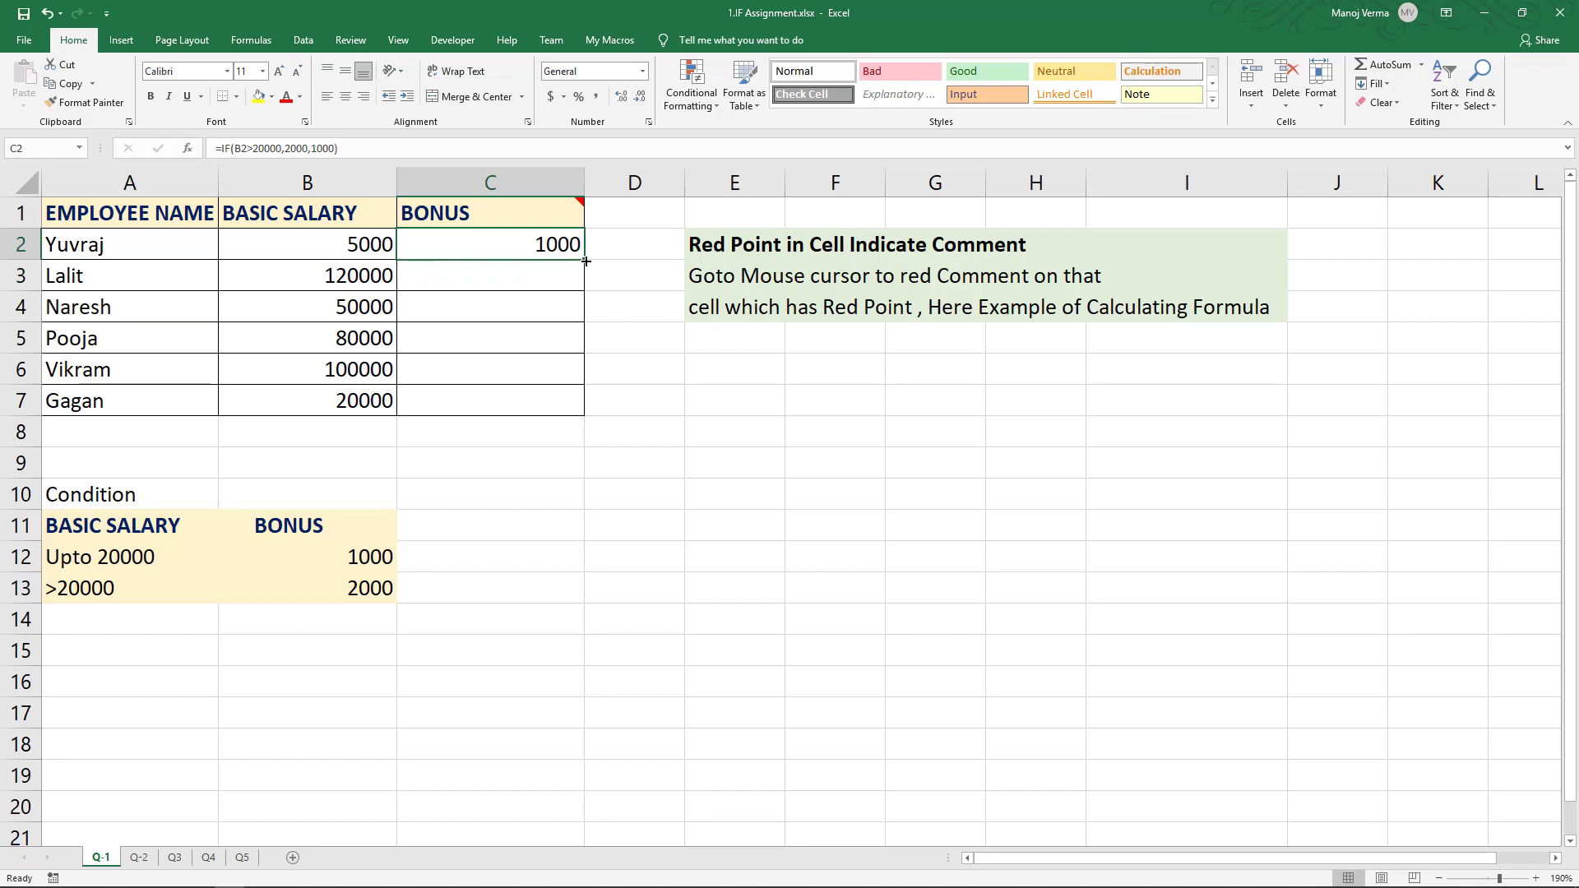
pyautogui.doubleClick(586, 261)
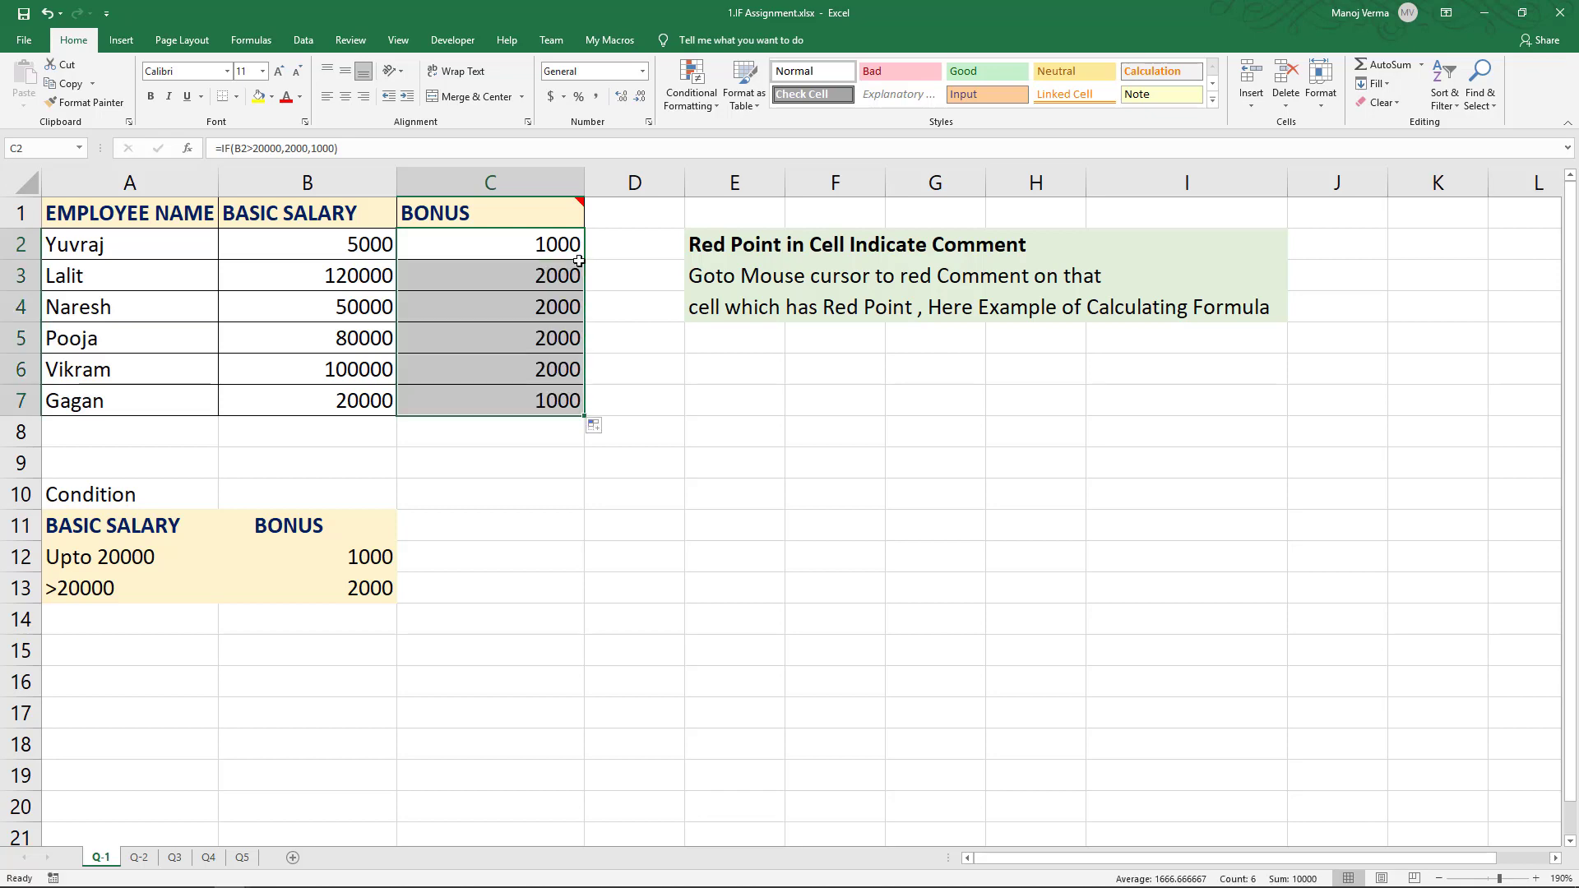
# Check the calculated bonuses in C3:C7 against the basic salaries and the condition table, especially row 7
pyautogui.click(552, 271)
pyautogui.click(545, 299)
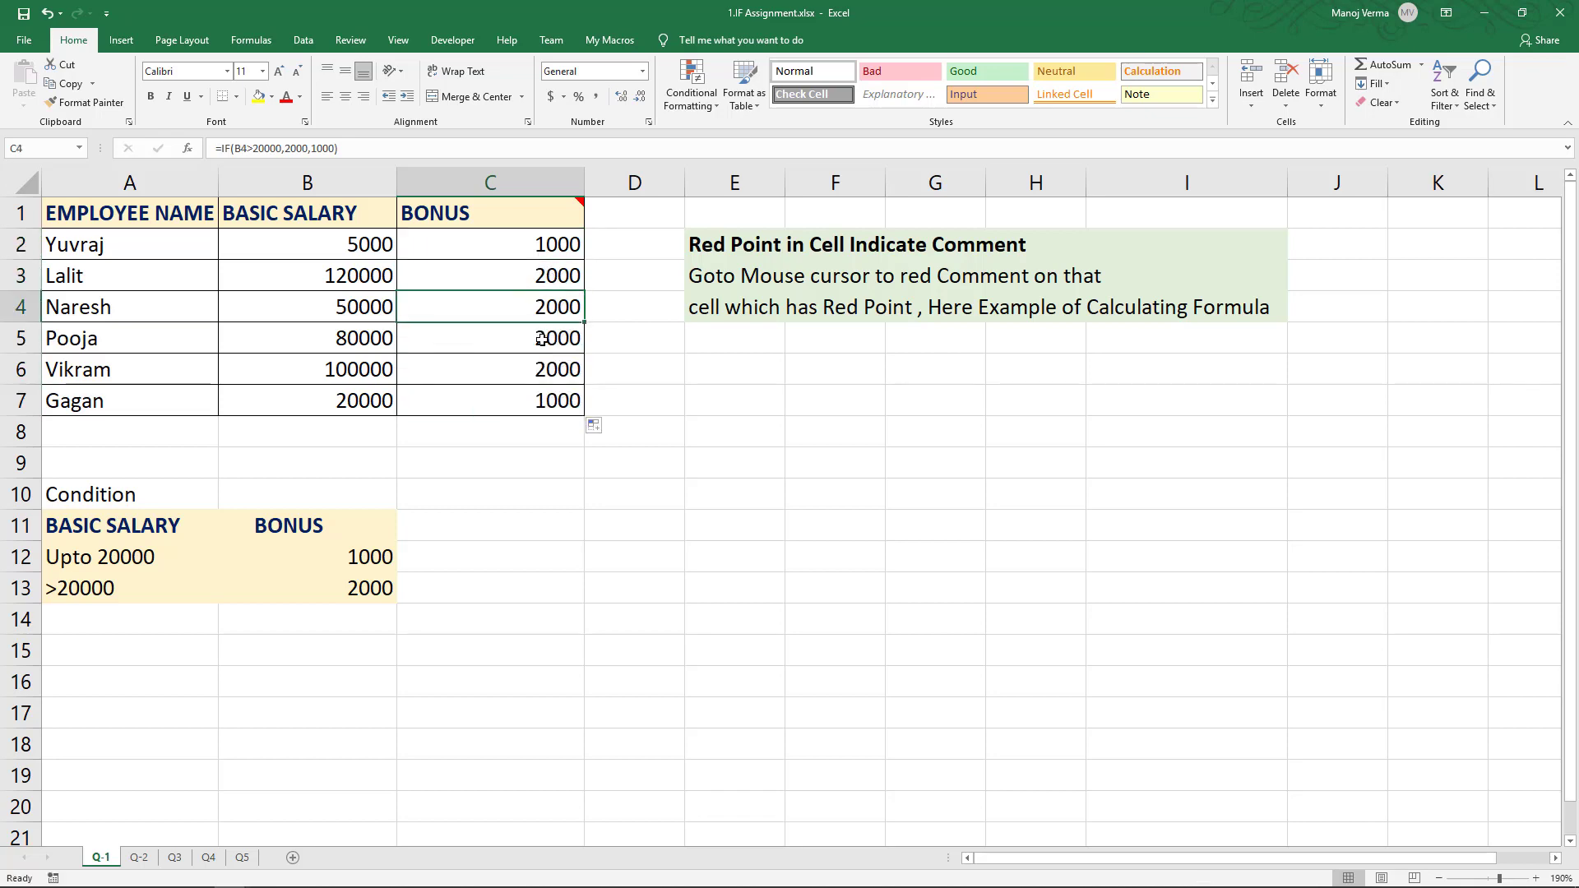
pyautogui.click(541, 339)
pyautogui.click(540, 293)
pyautogui.click(372, 394)
pyautogui.click(458, 396)
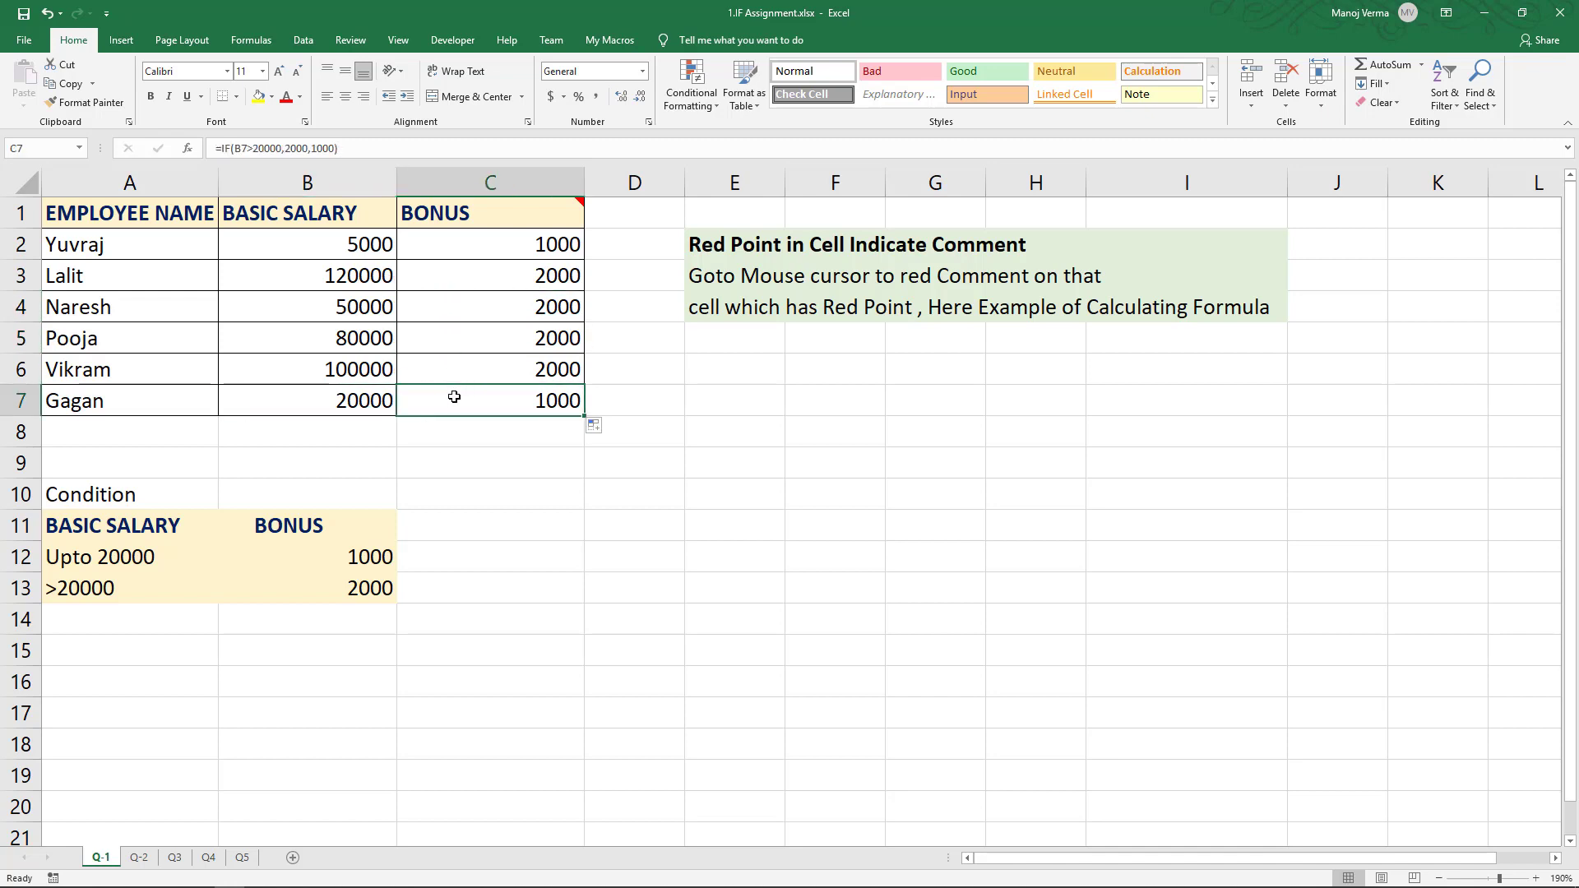
pyautogui.click(372, 399)
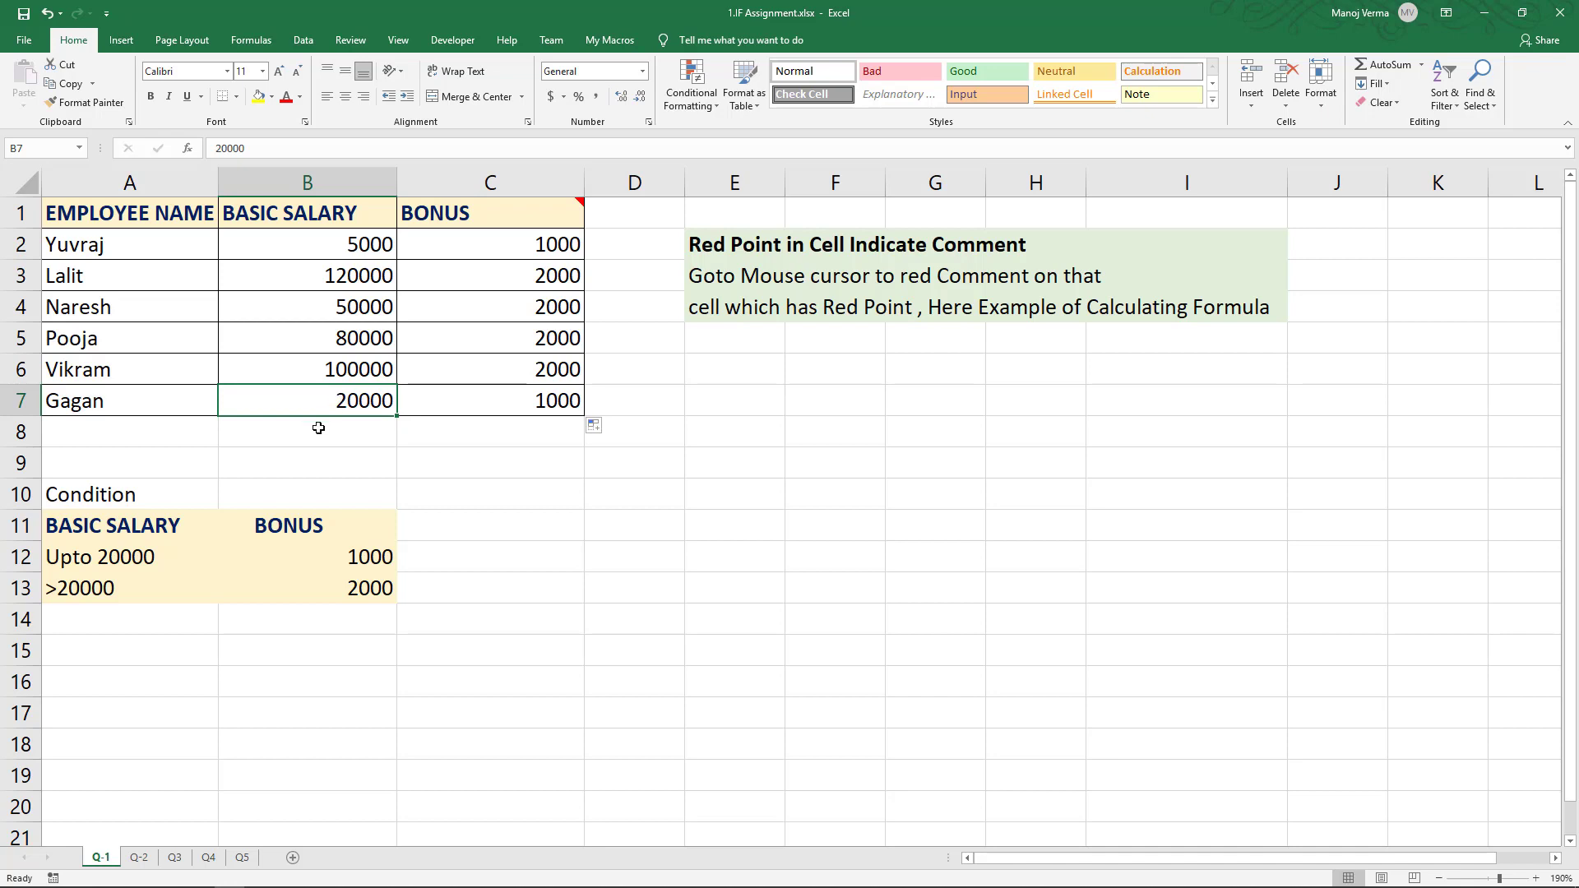
pyautogui.click(478, 398)
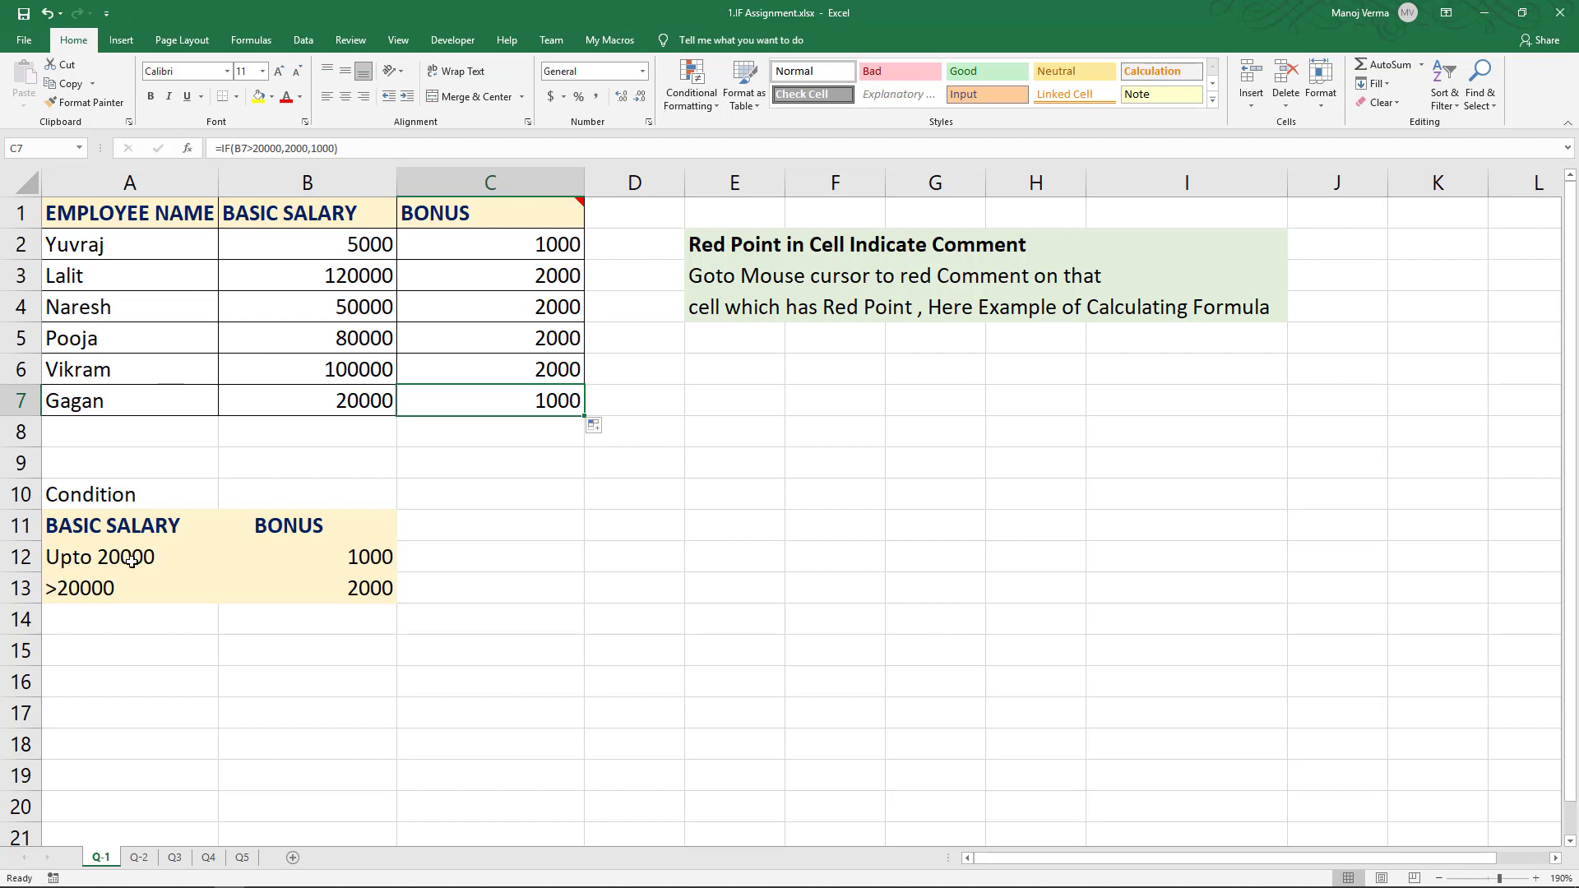
pyautogui.click(350, 552)
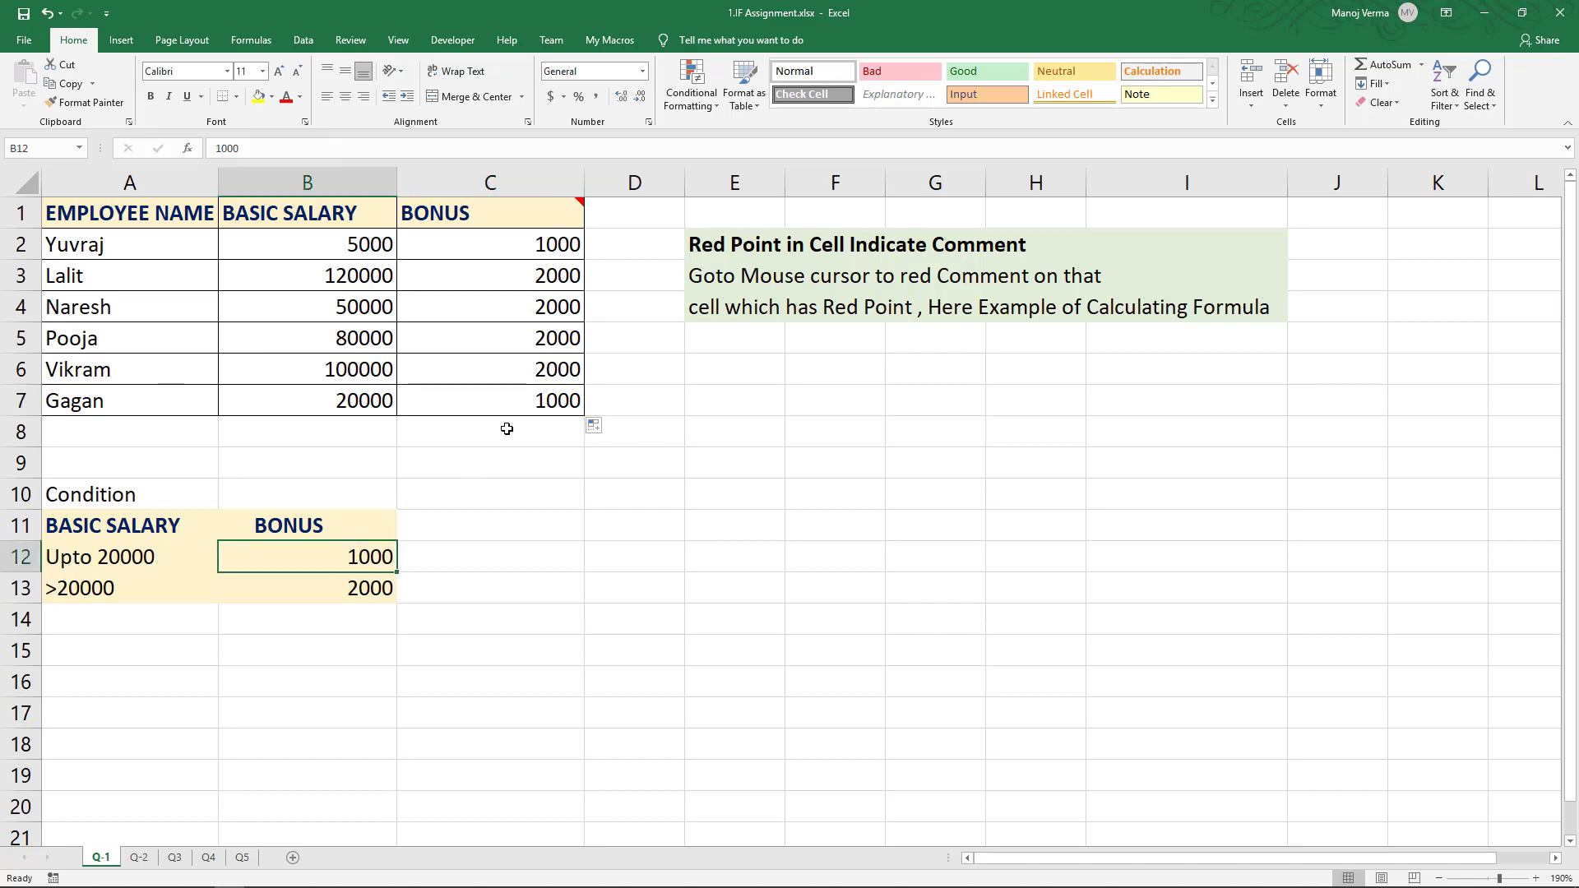
pyautogui.click(513, 403)
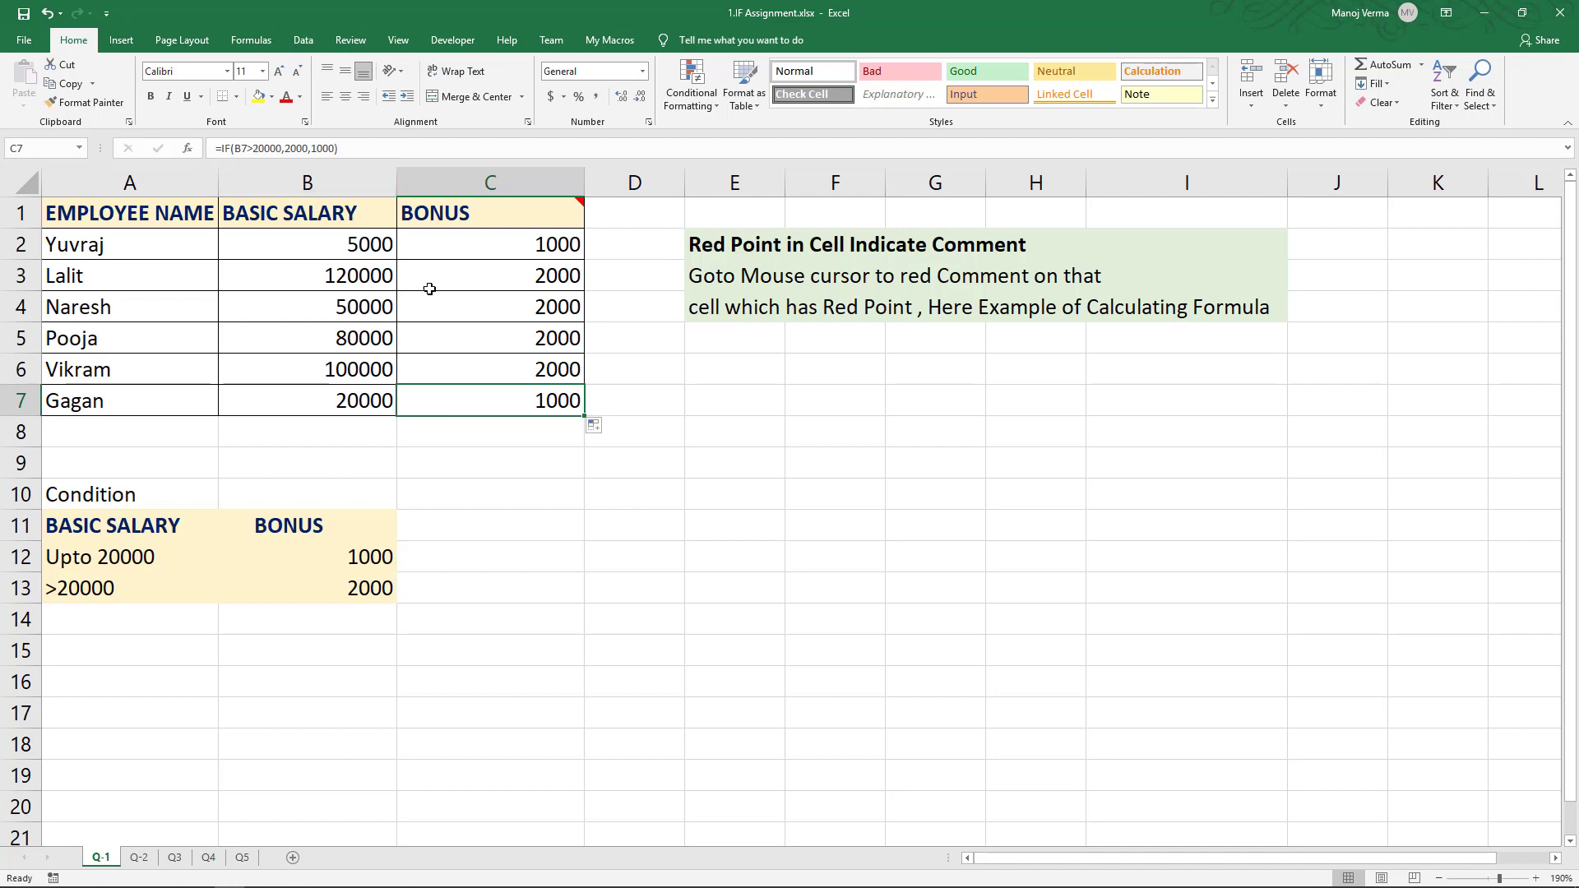
# Clear the bonus formulas in C2:C7 and enter =IF(B2<=20000,1000,2000) in C2
pyautogui.moveTo(556, 244); pyautogui.dragTo(557, 403)
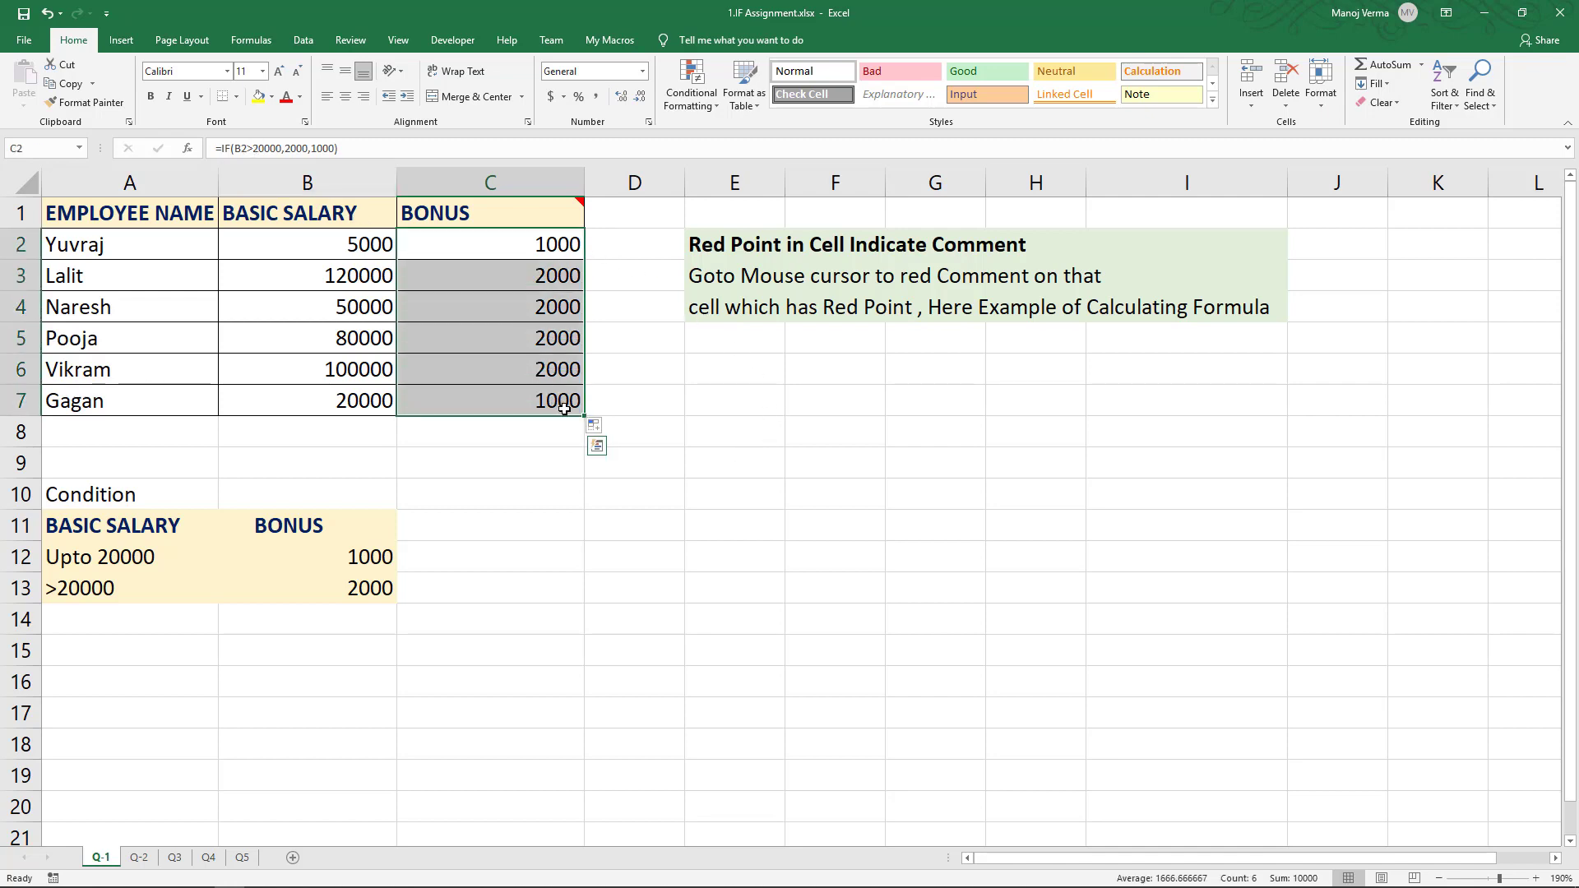
pyautogui.press('Delete')
pyautogui.click(523, 248)
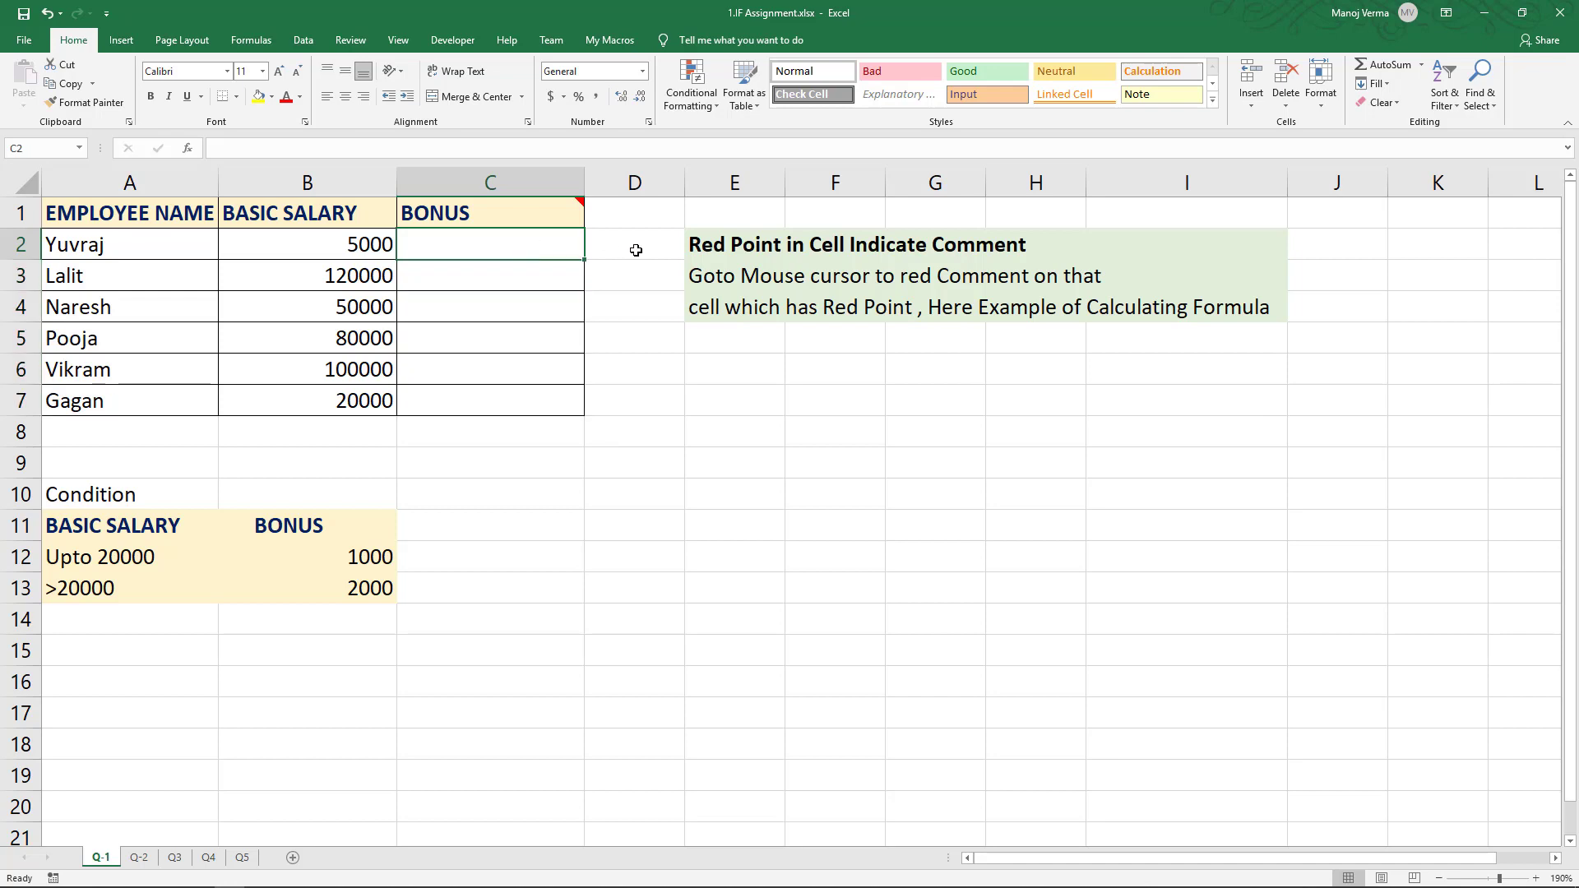
pyautogui.write('=if')
pyautogui.press('Tab')
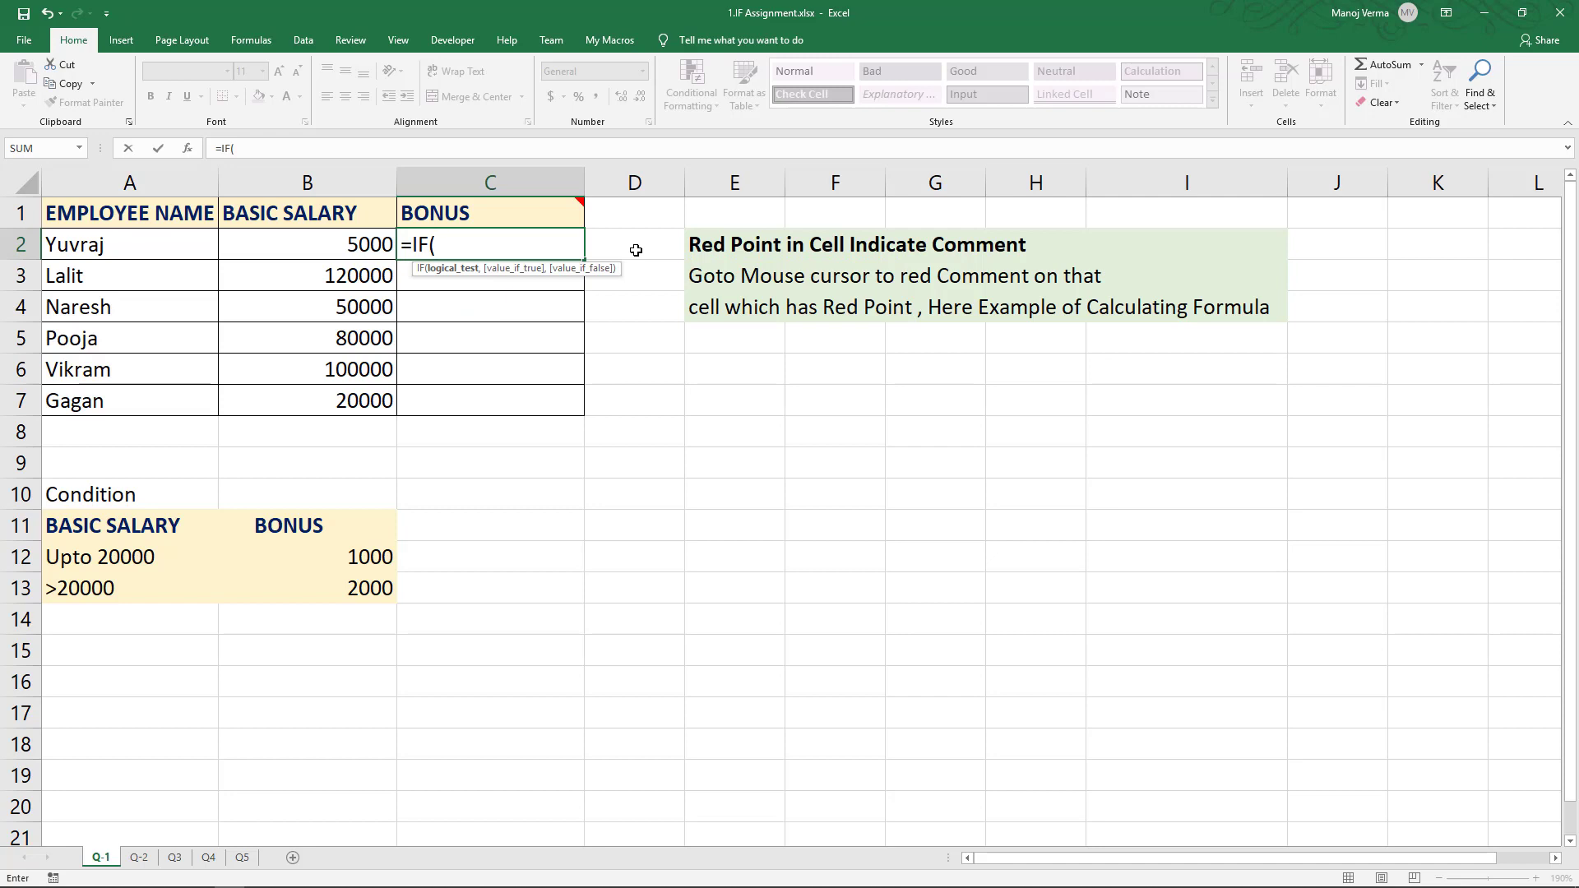
pyautogui.write('B2<')
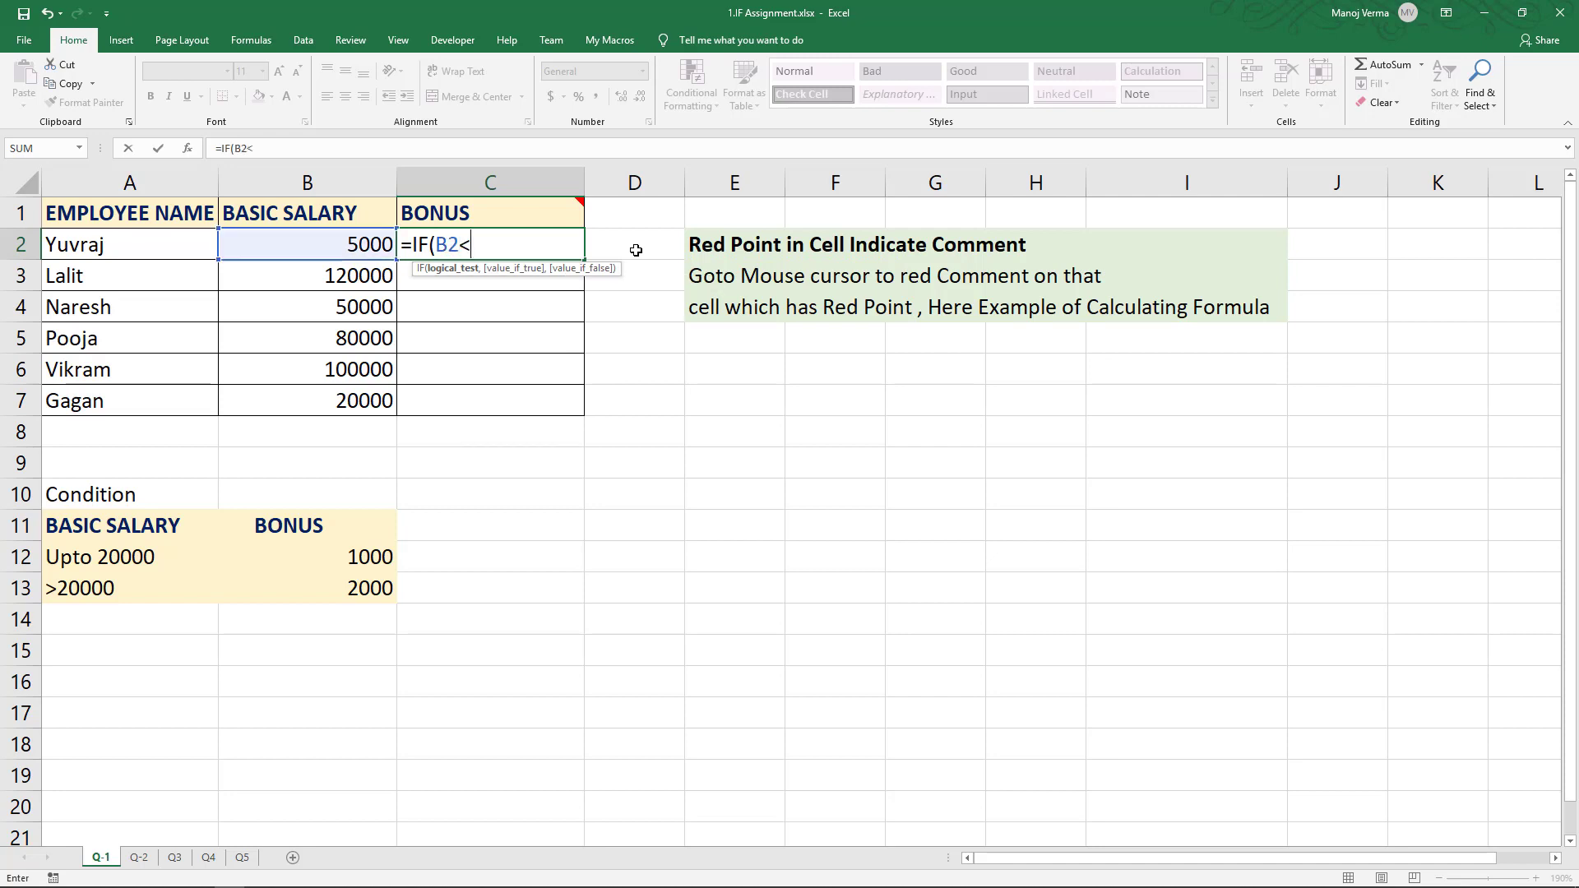
pyautogui.write('=20000')
pyautogui.write(',1')
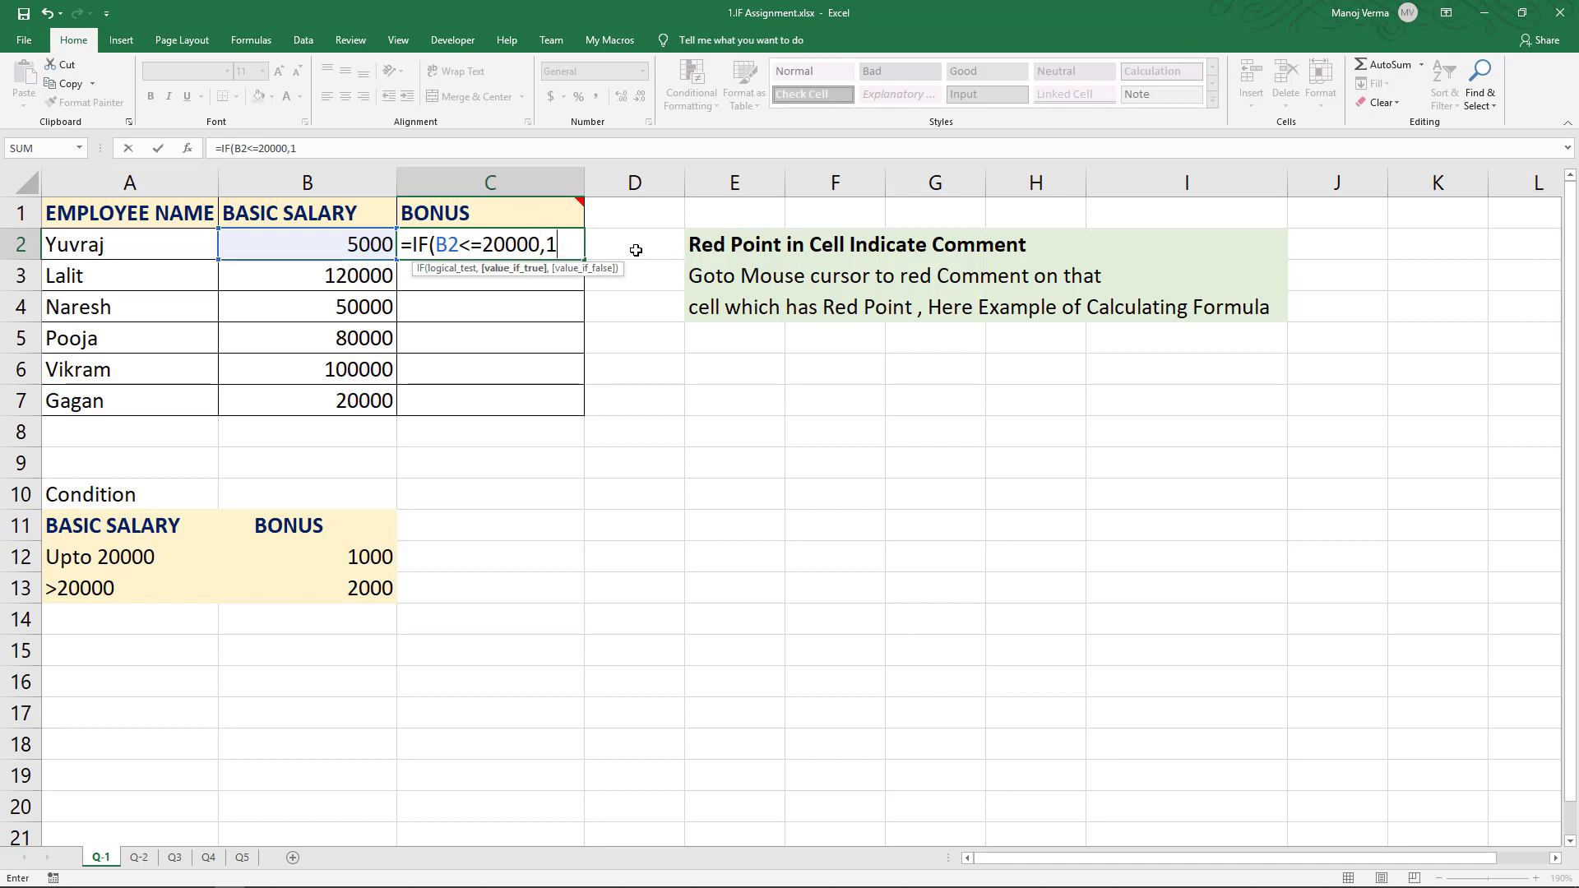
pyautogui.write('000,')
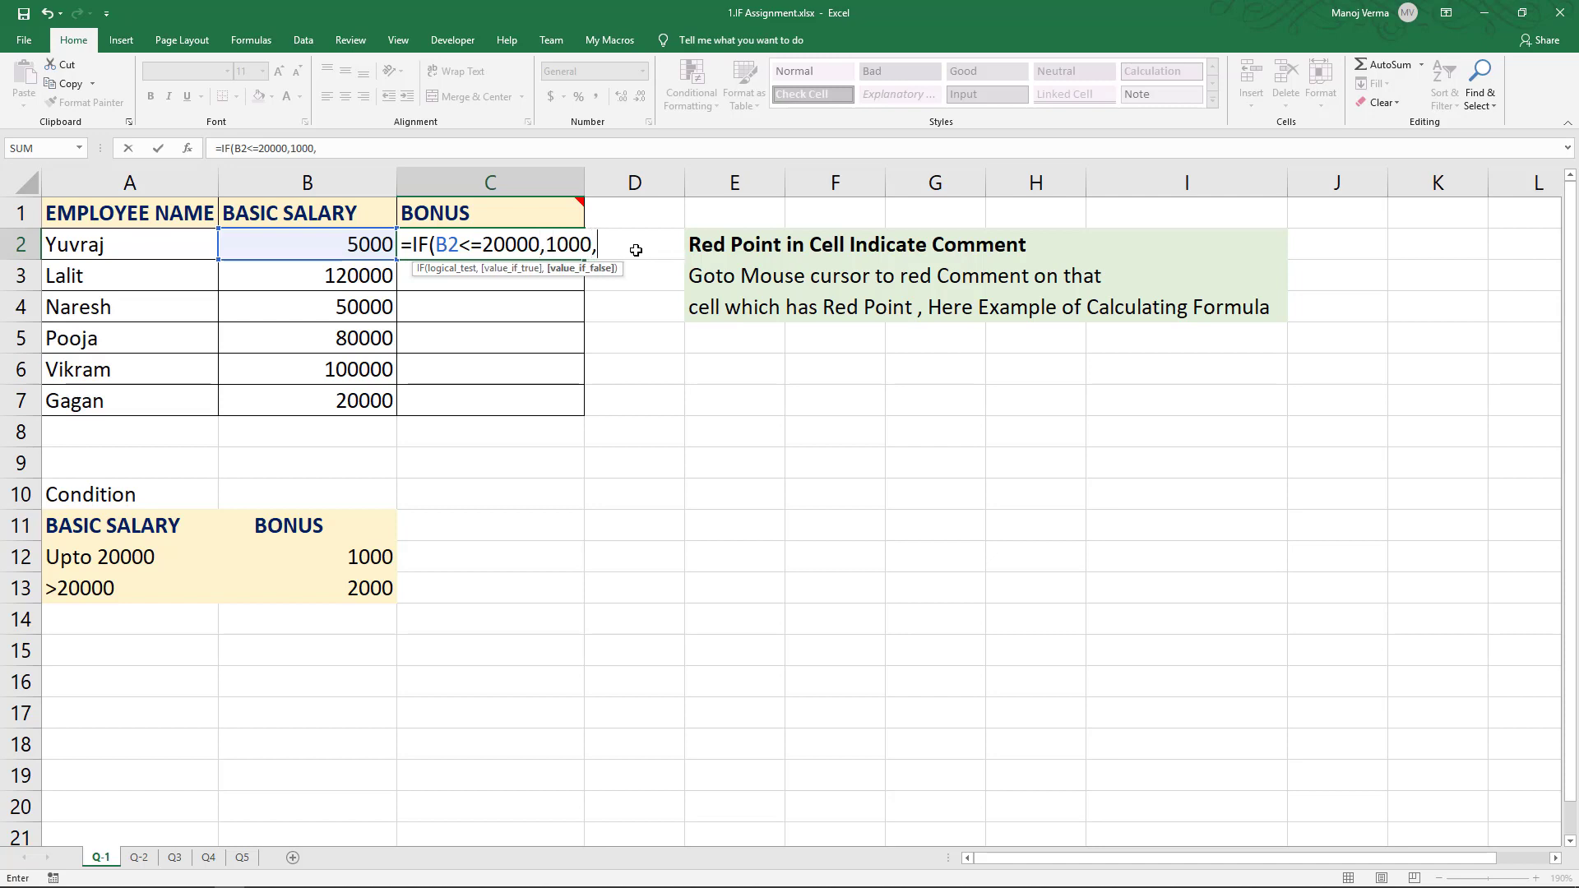
pyautogui.write('2000')
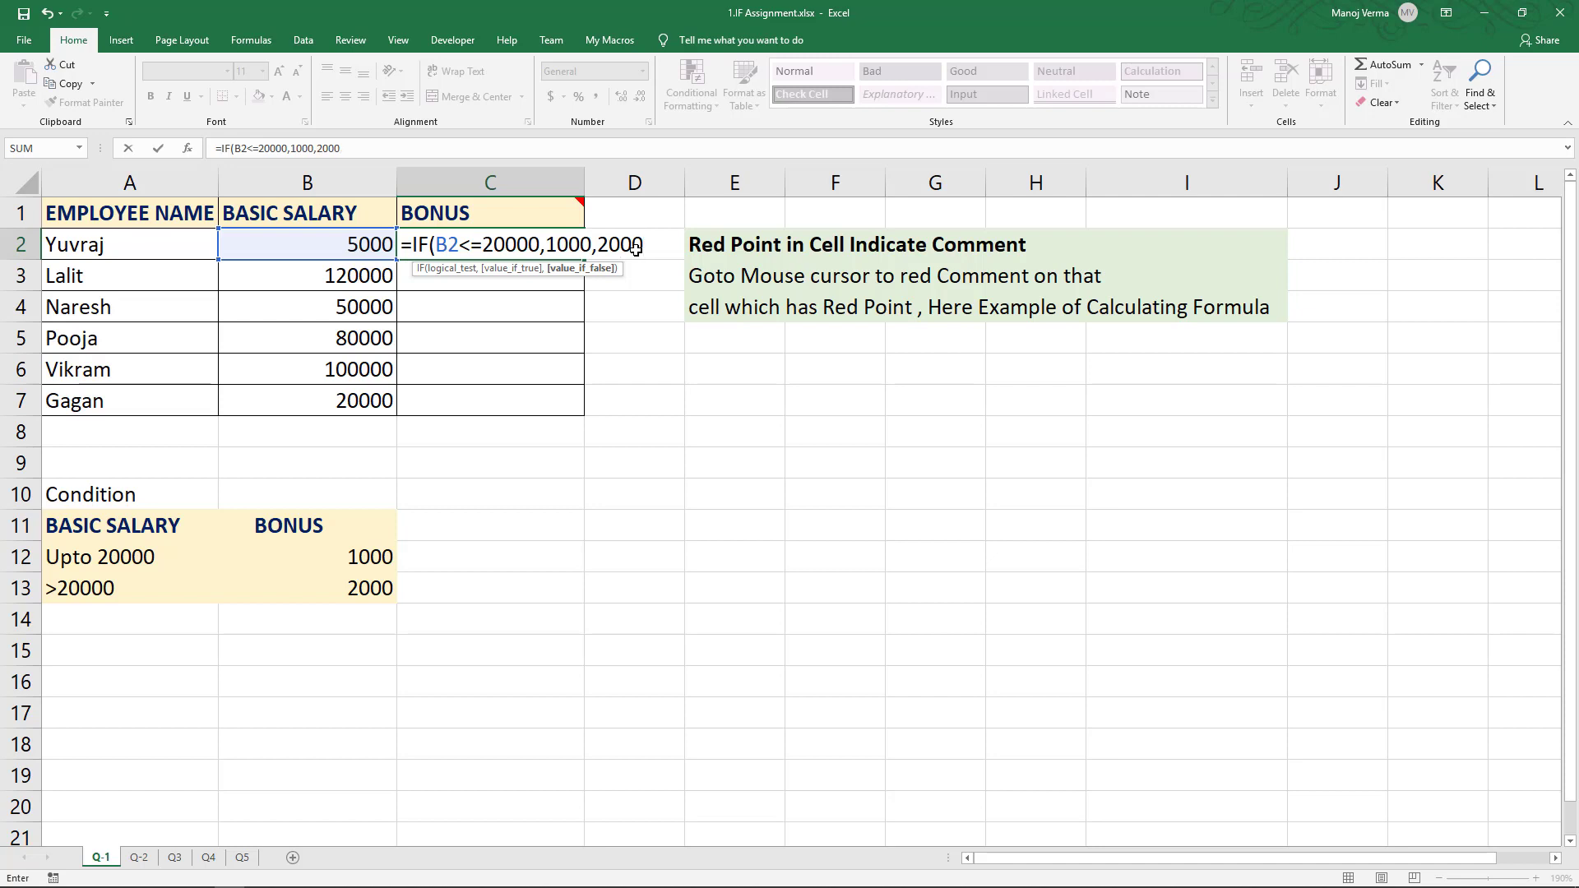
pyautogui.write(')')
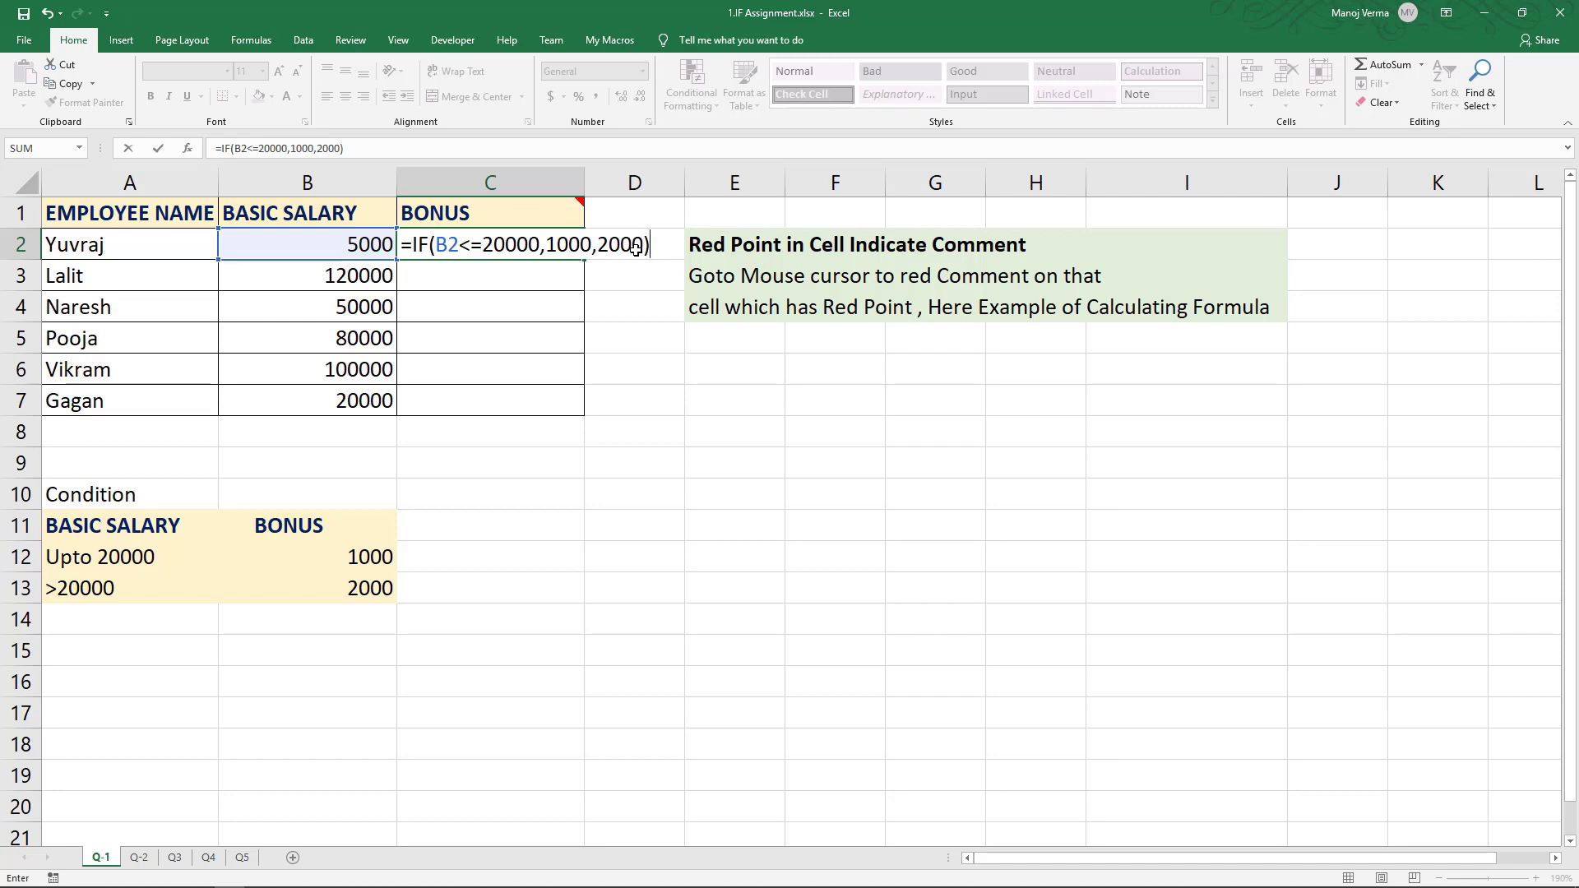
pyautogui.press('Return')
# Fill the C2 bonus formula down to C7
pyautogui.press('Up')
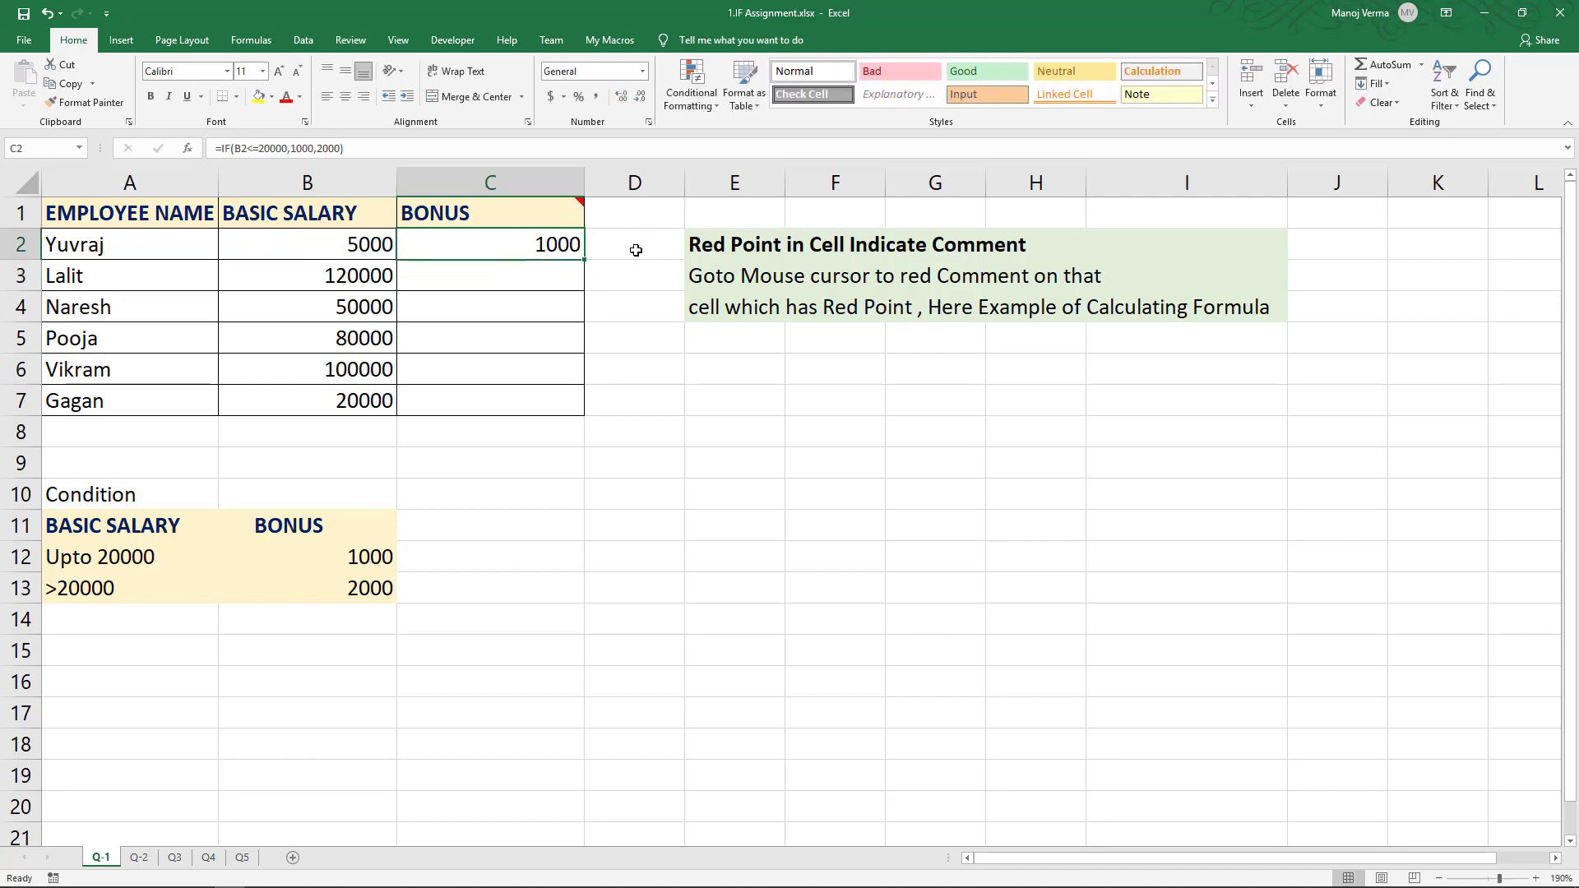
pyautogui.doubleClick(584, 260)
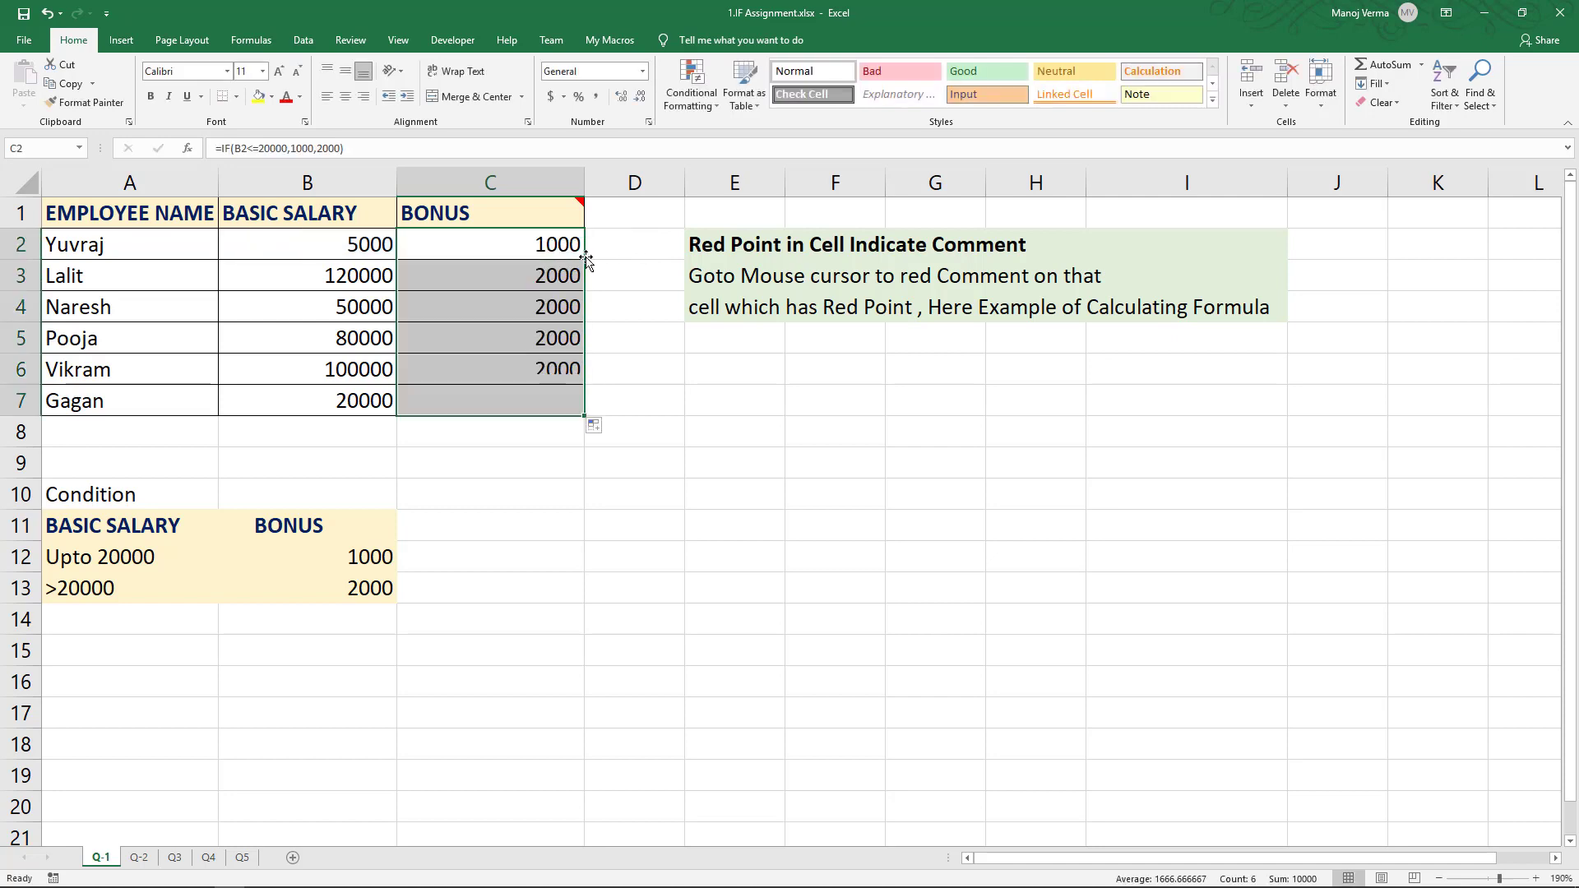
pyautogui.click(473, 403)
# Clear the bonus formulas in C2:C7 and enter =IF(B2<=20000,1000,IF(B2>20000,2000)) in C2
pyautogui.moveTo(481, 251); pyautogui.dragTo(478, 400)
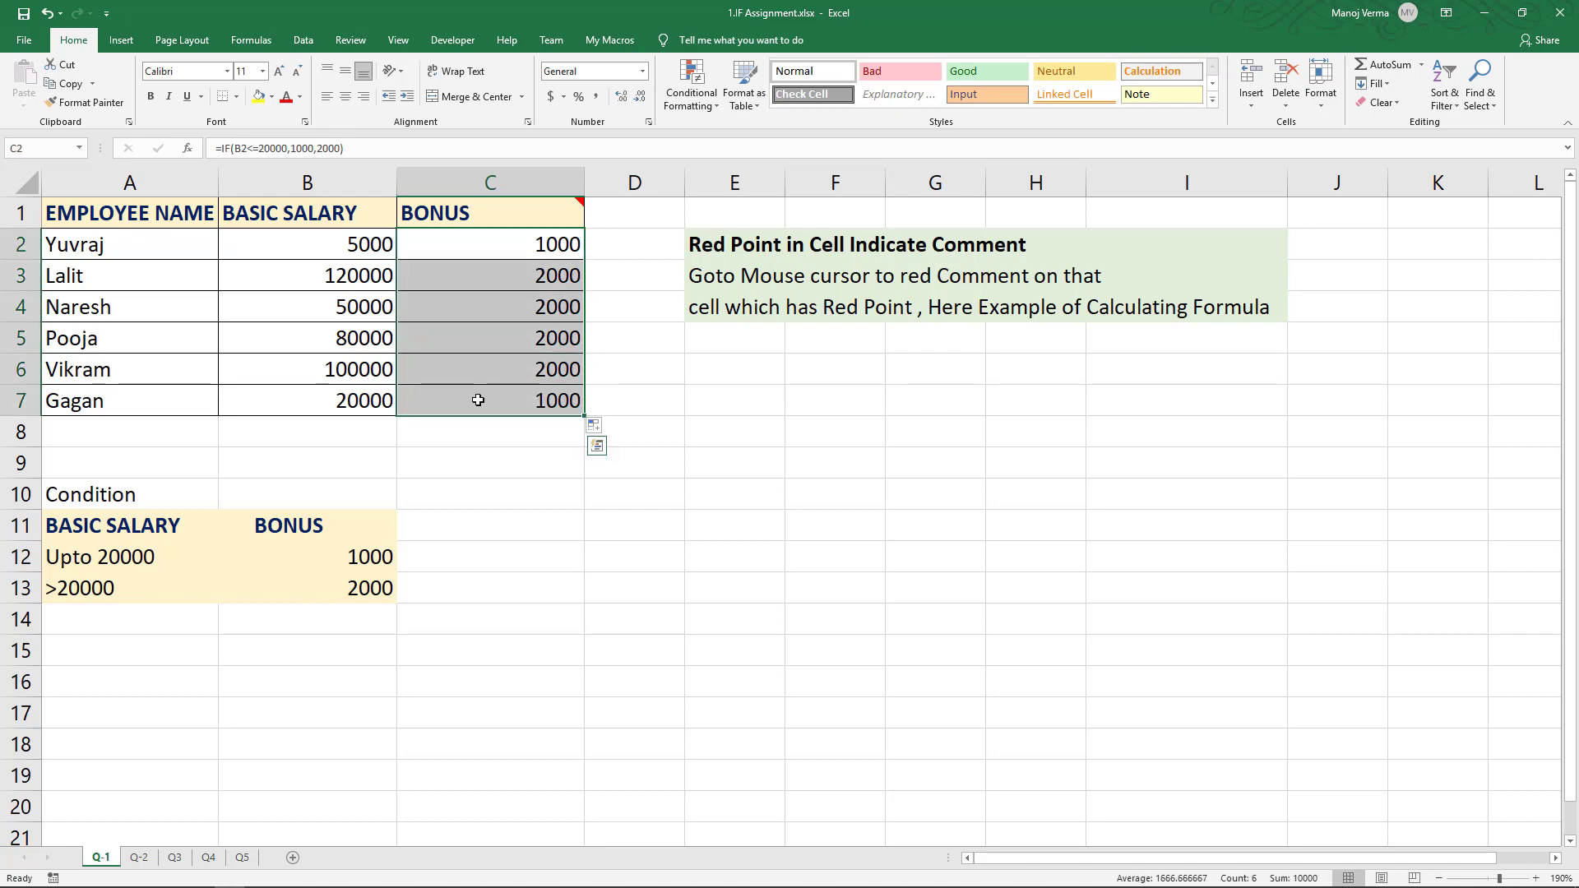
pyautogui.press('Delete')
pyautogui.click(490, 239)
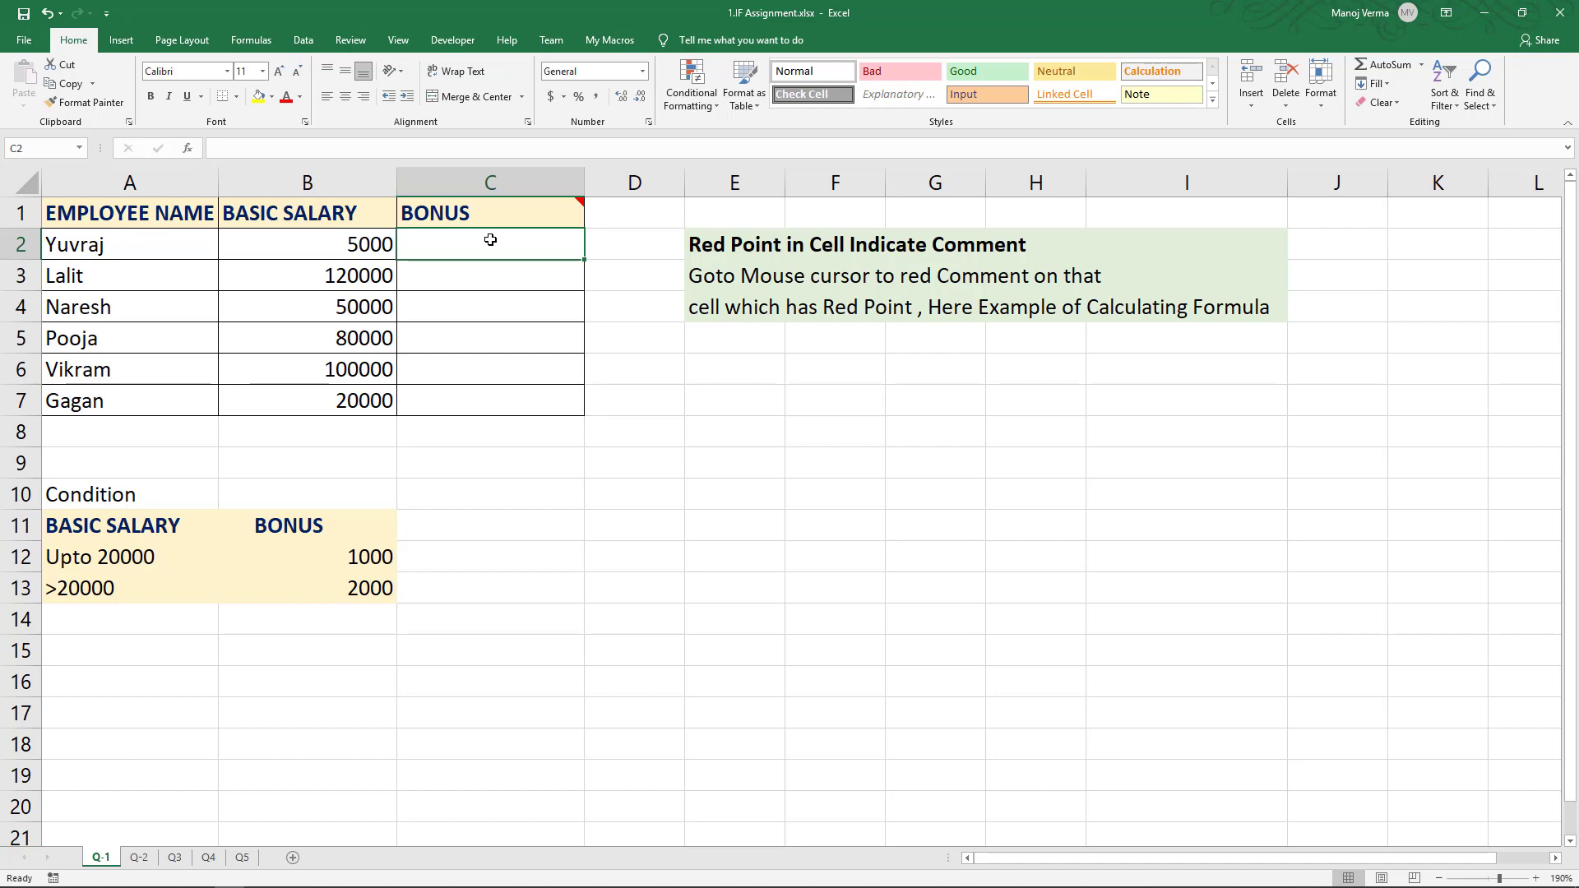
pyautogui.write('=IF(')
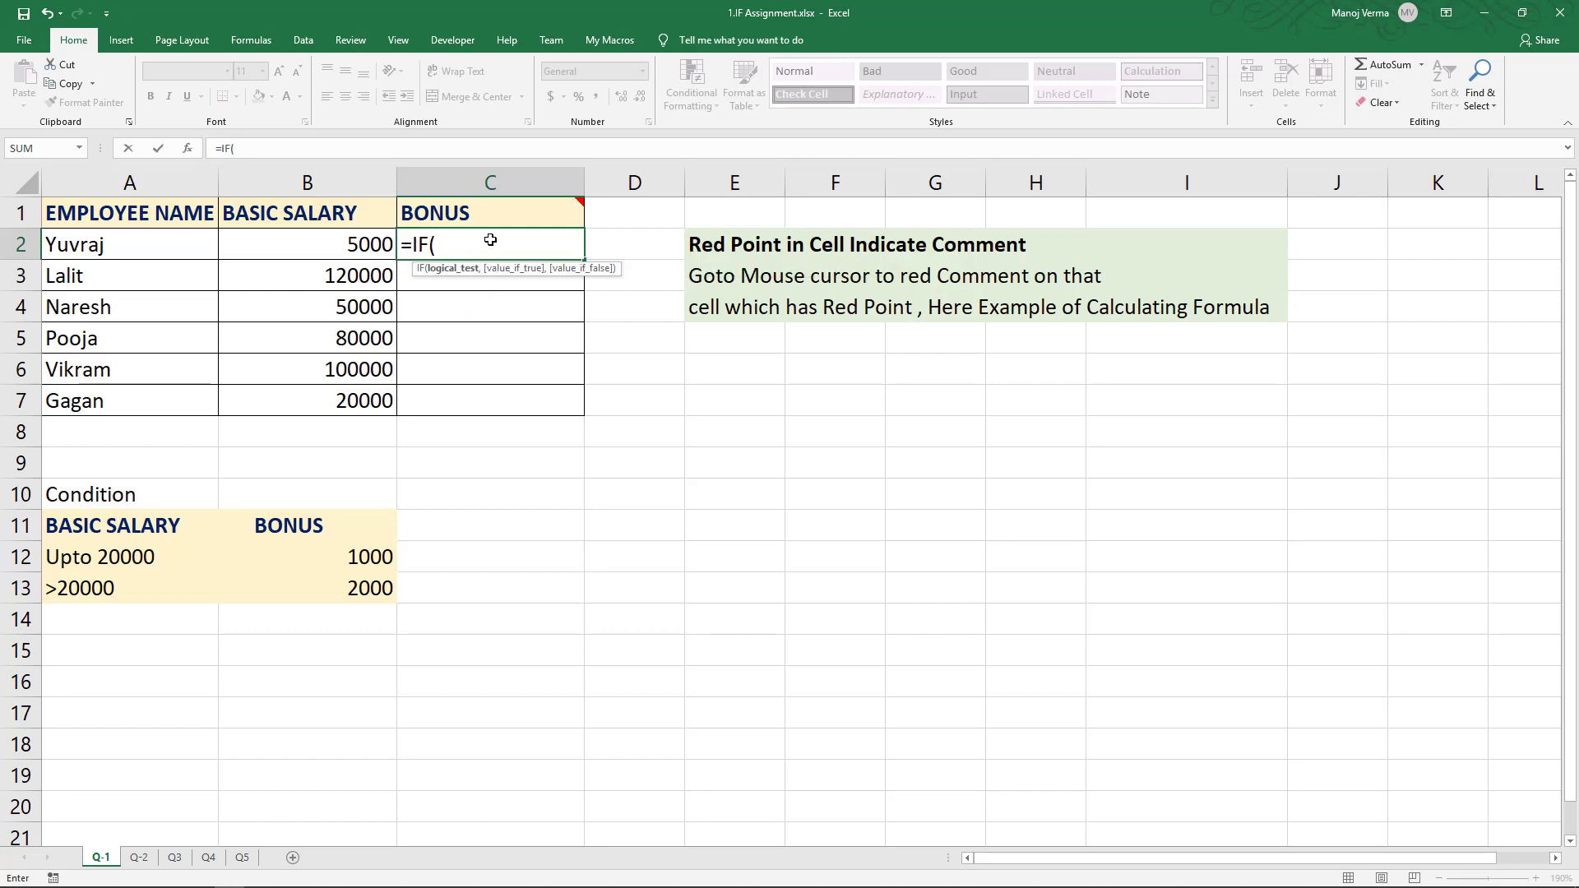
pyautogui.write('B2')
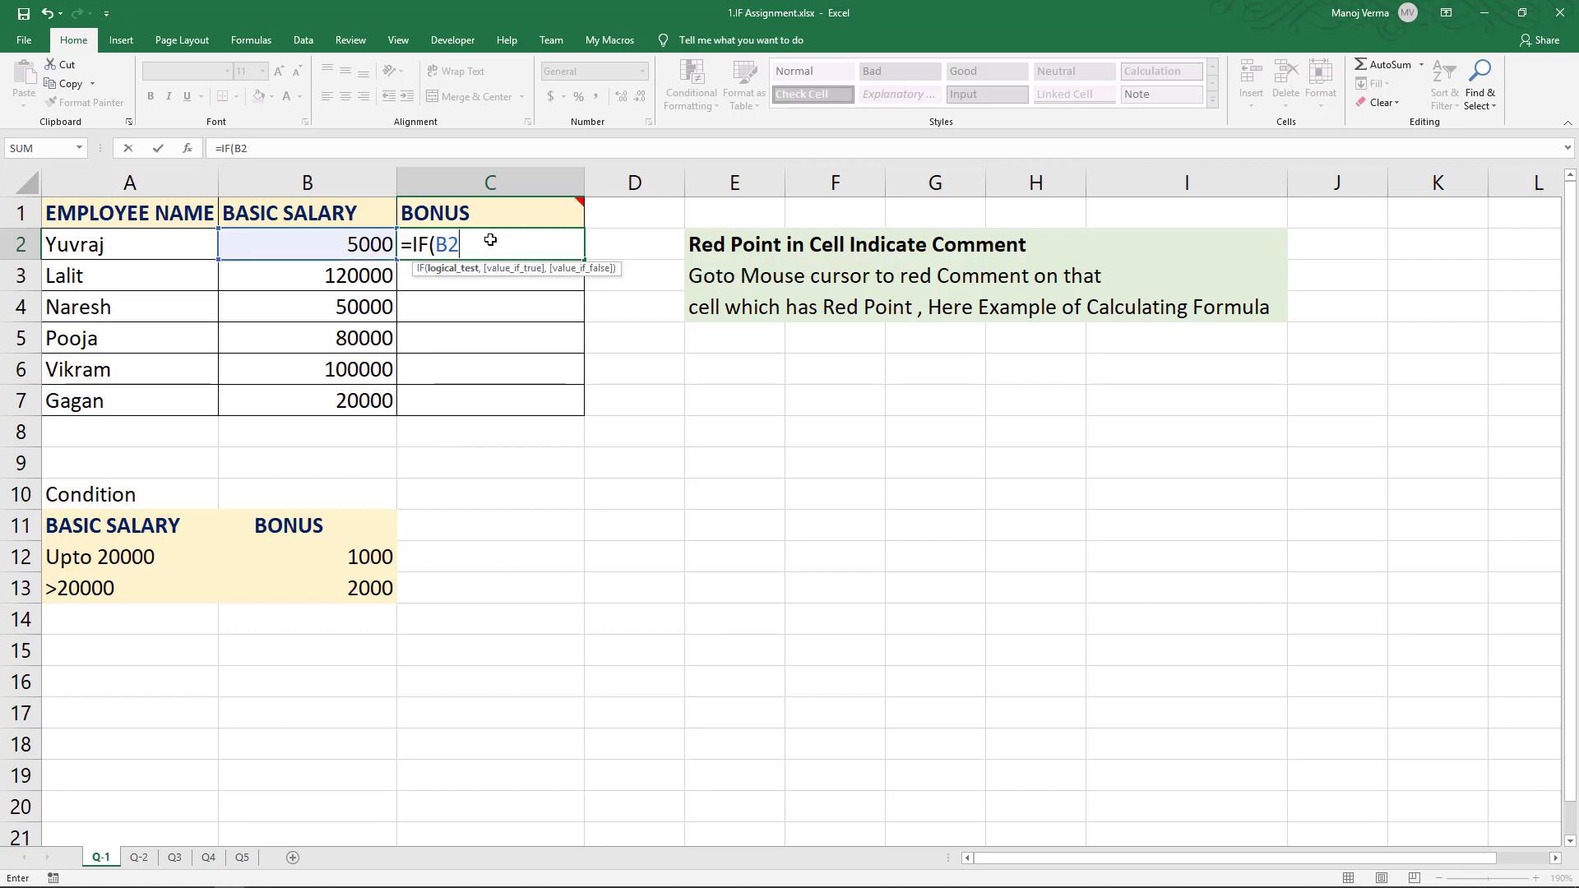
pyautogui.write('<=20000')
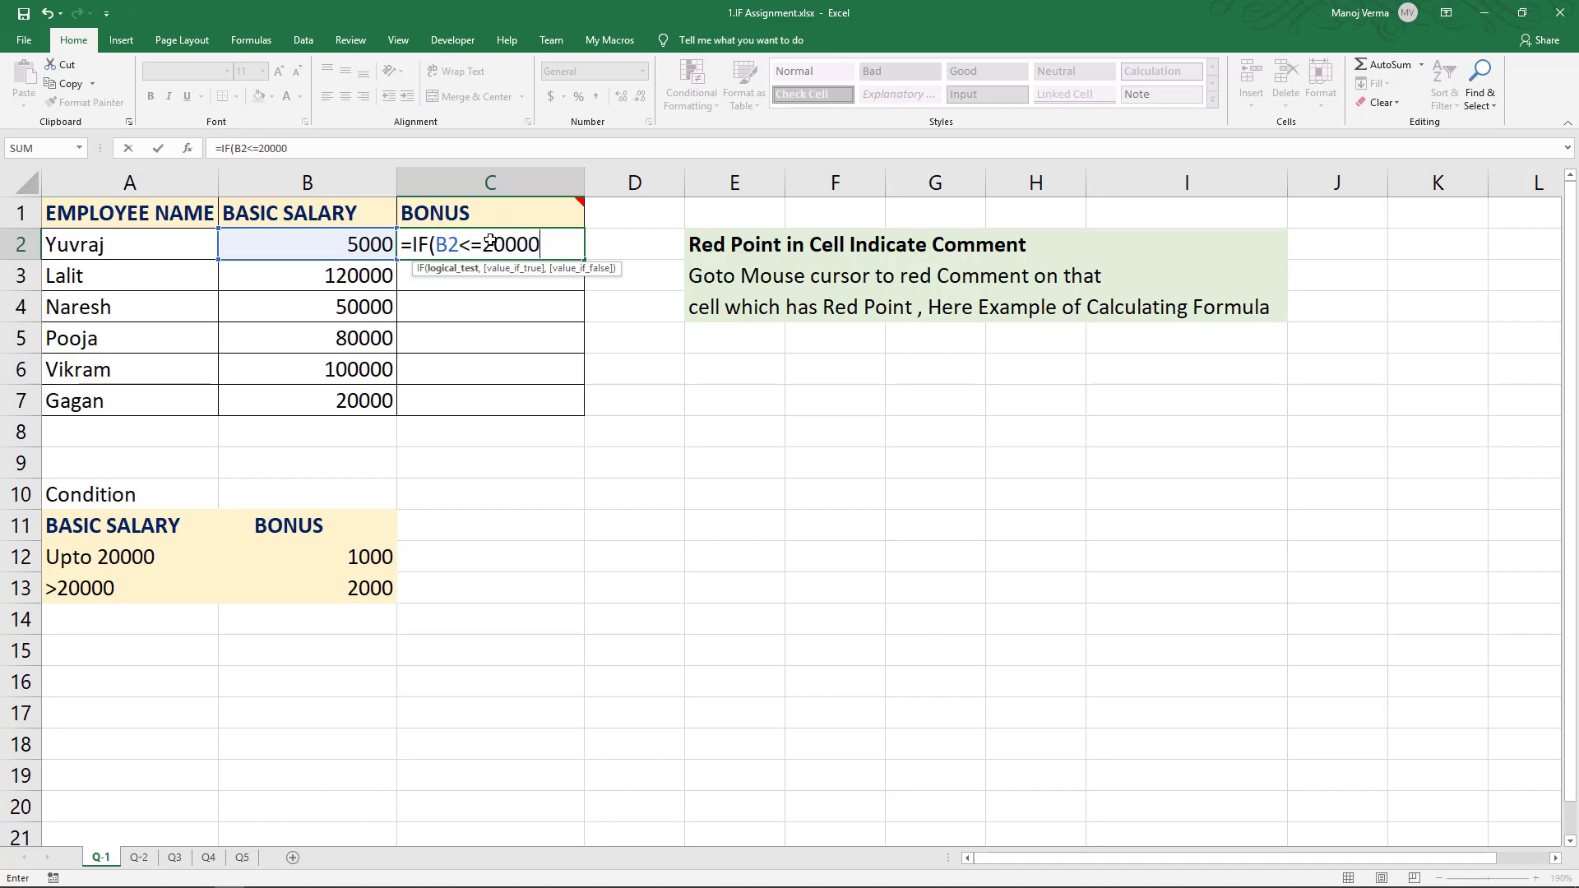
pyautogui.write(',1000,')
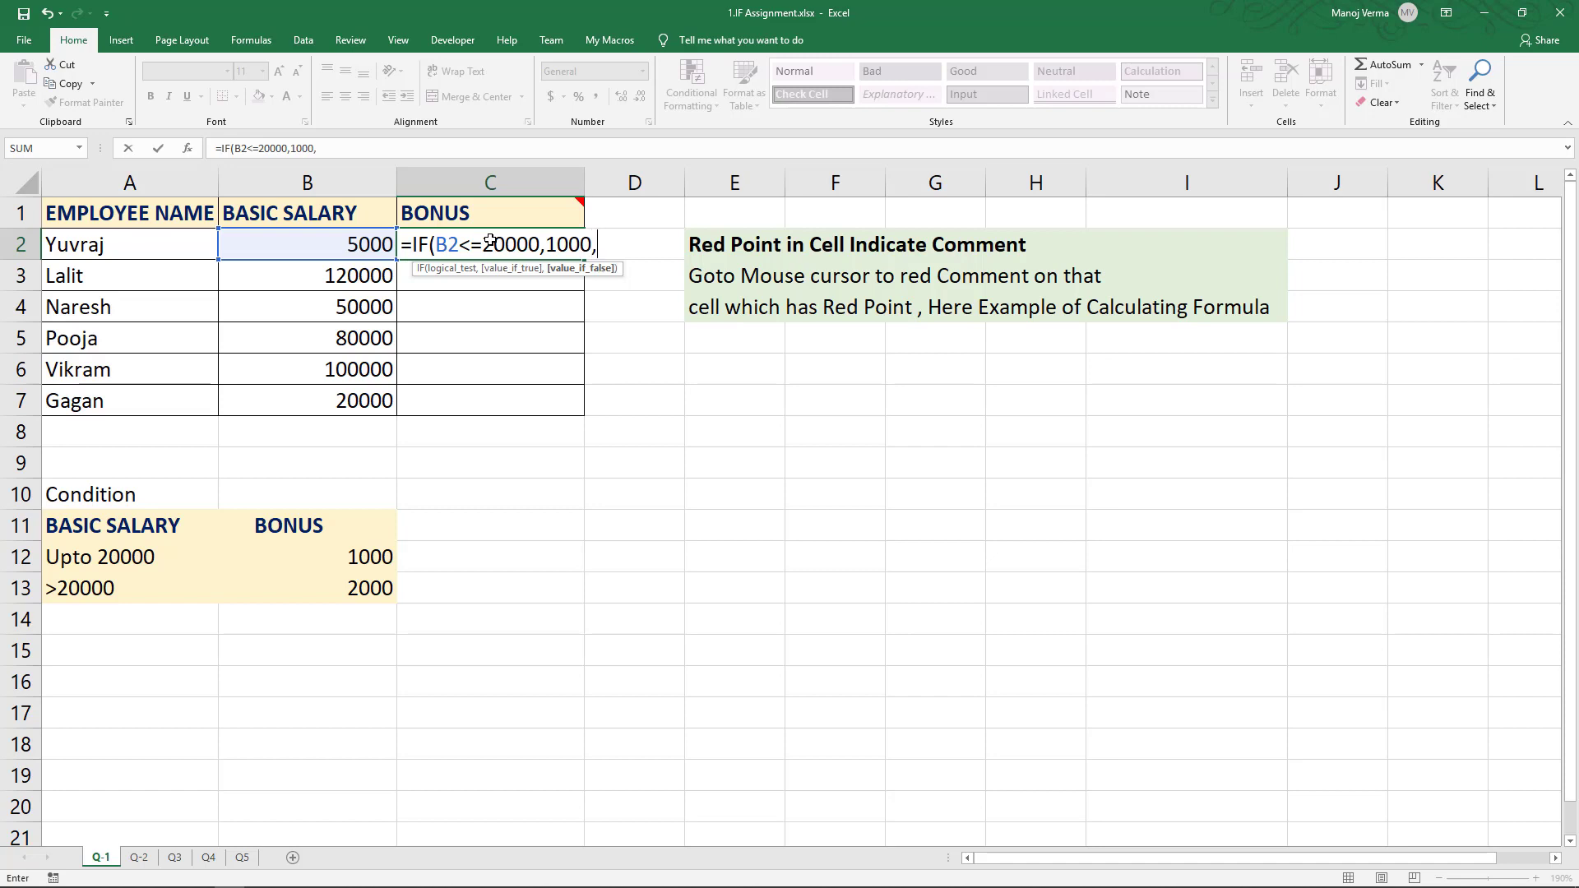
pyautogui.write('IF(')
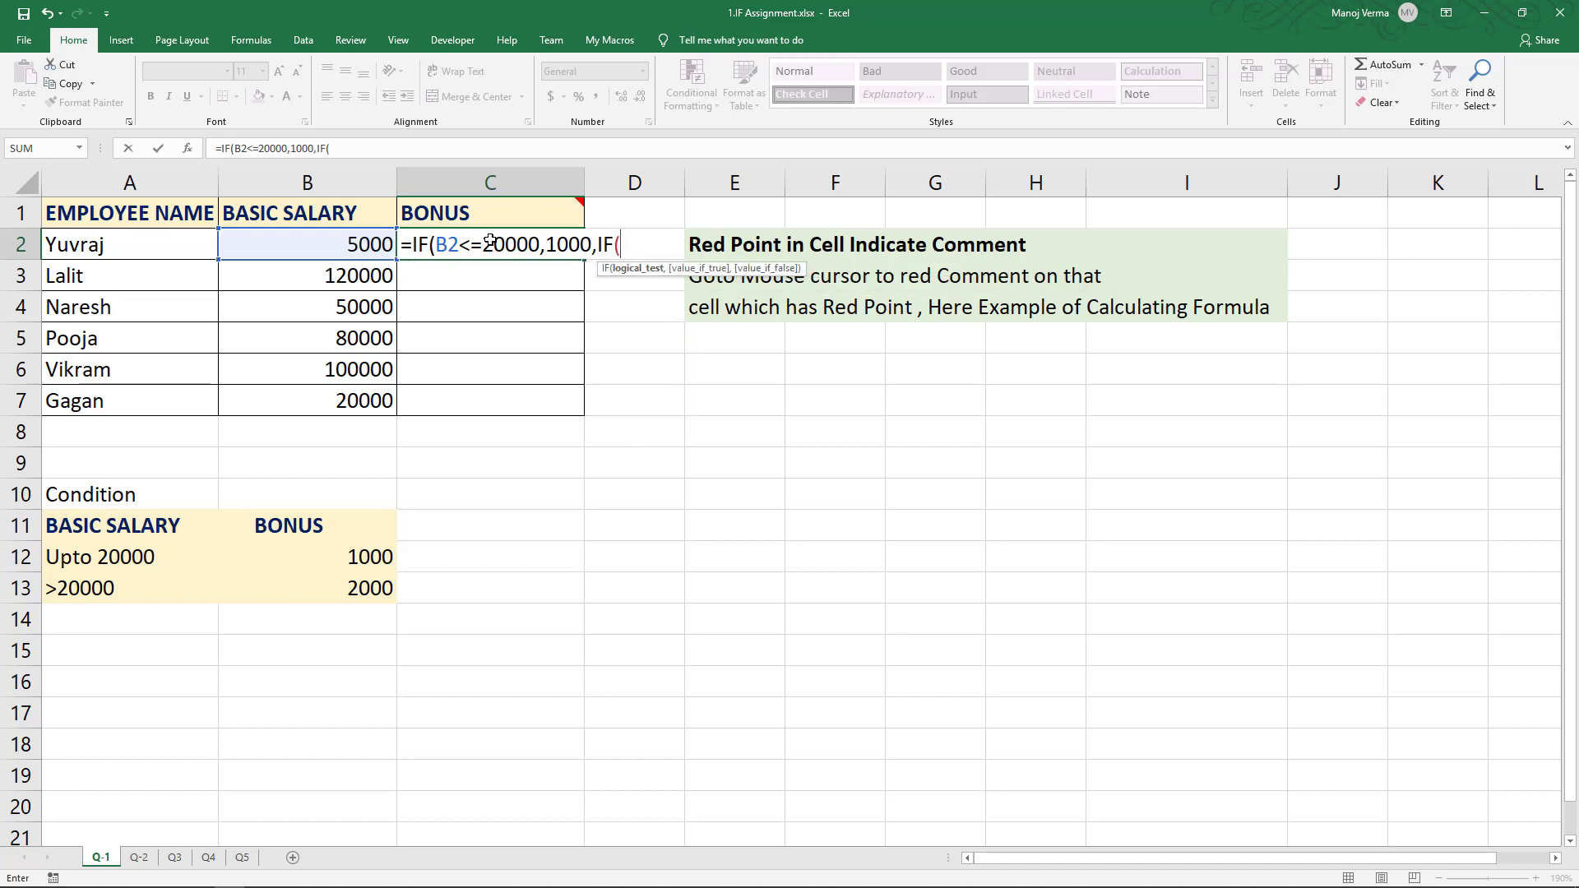
pyautogui.write('B2')
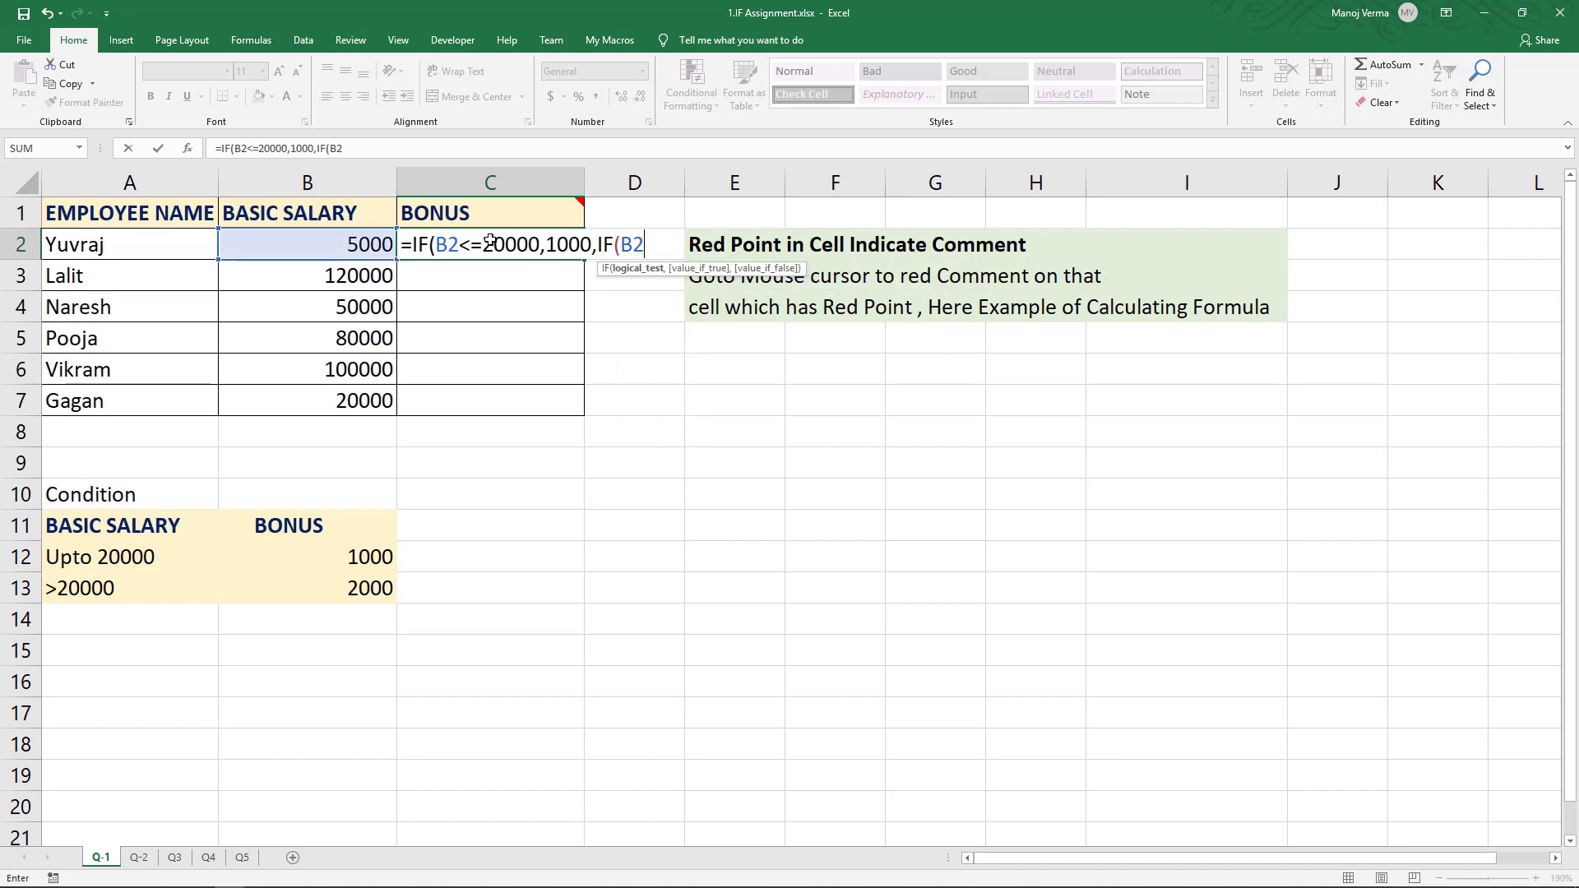
pyautogui.write('>2000')
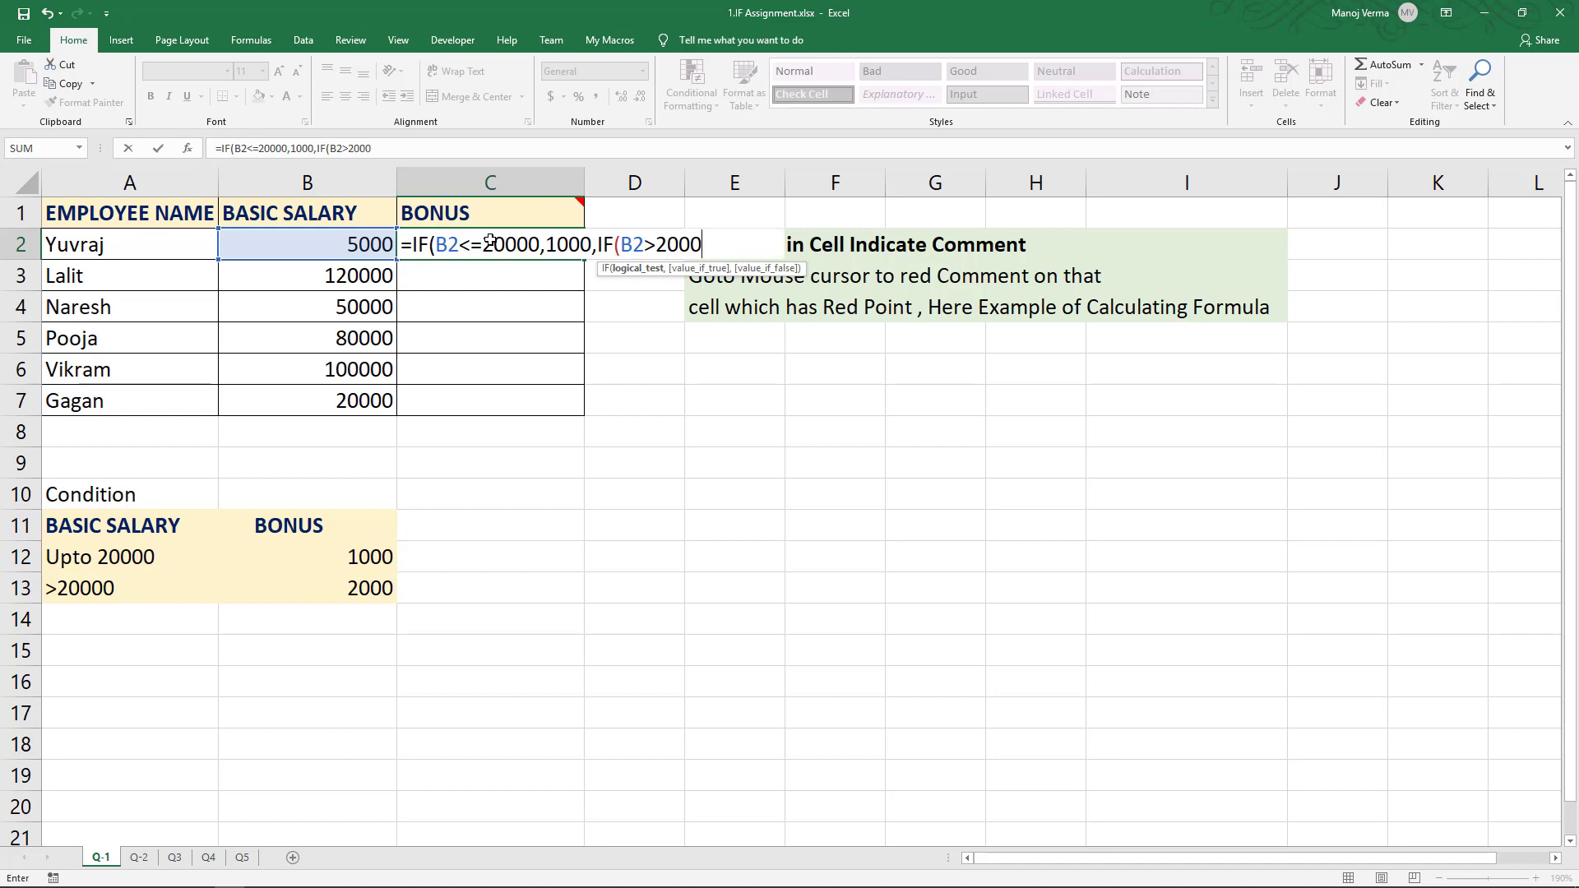
pyautogui.write('0,2')
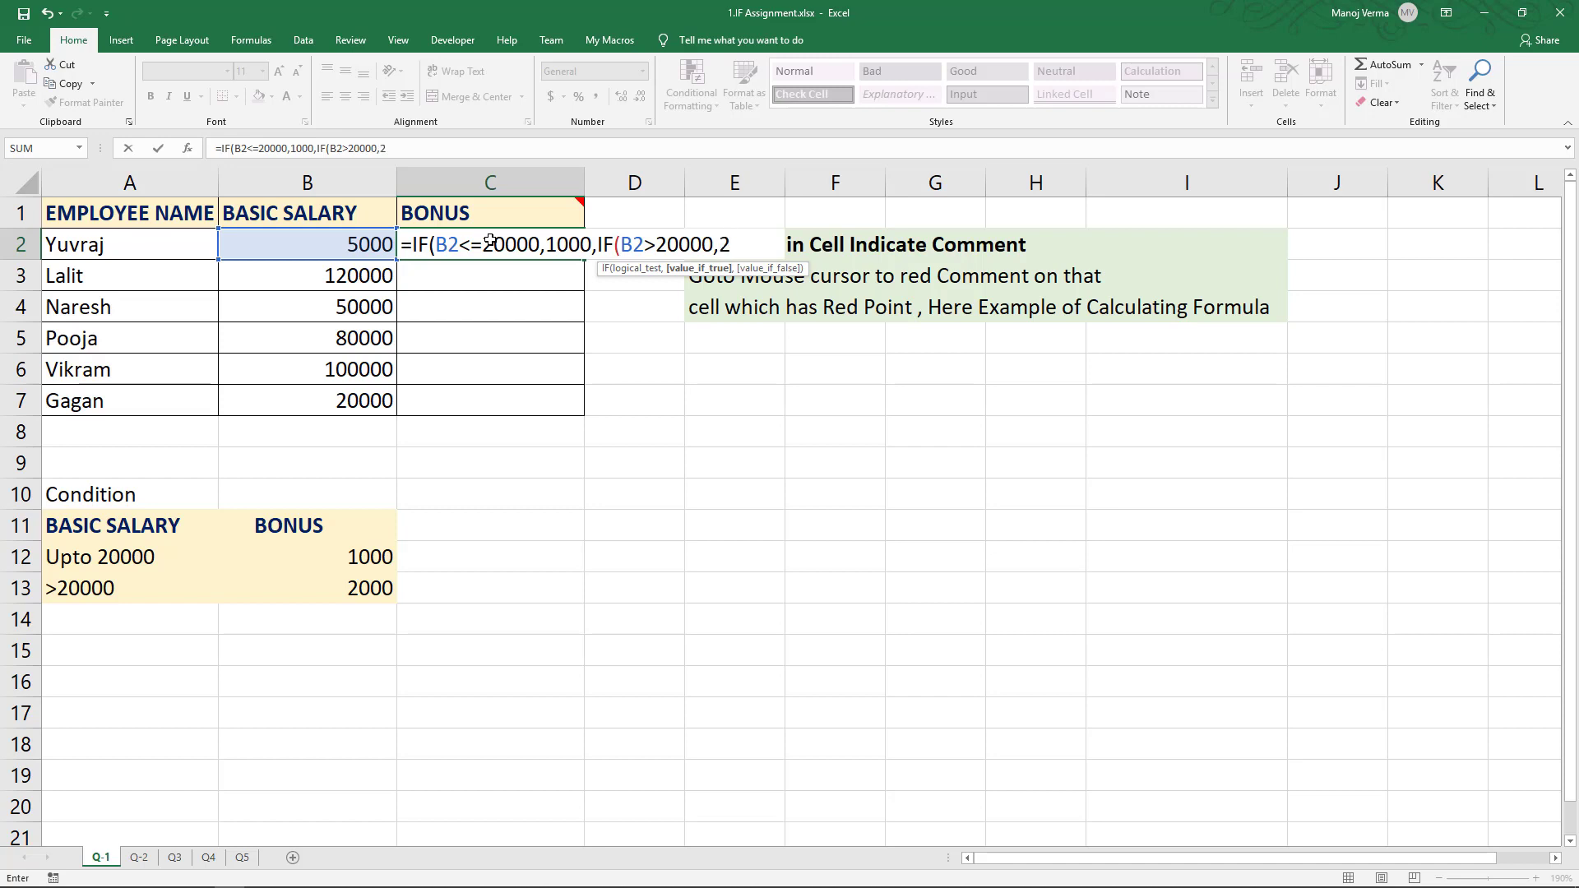
pyautogui.write('000))')
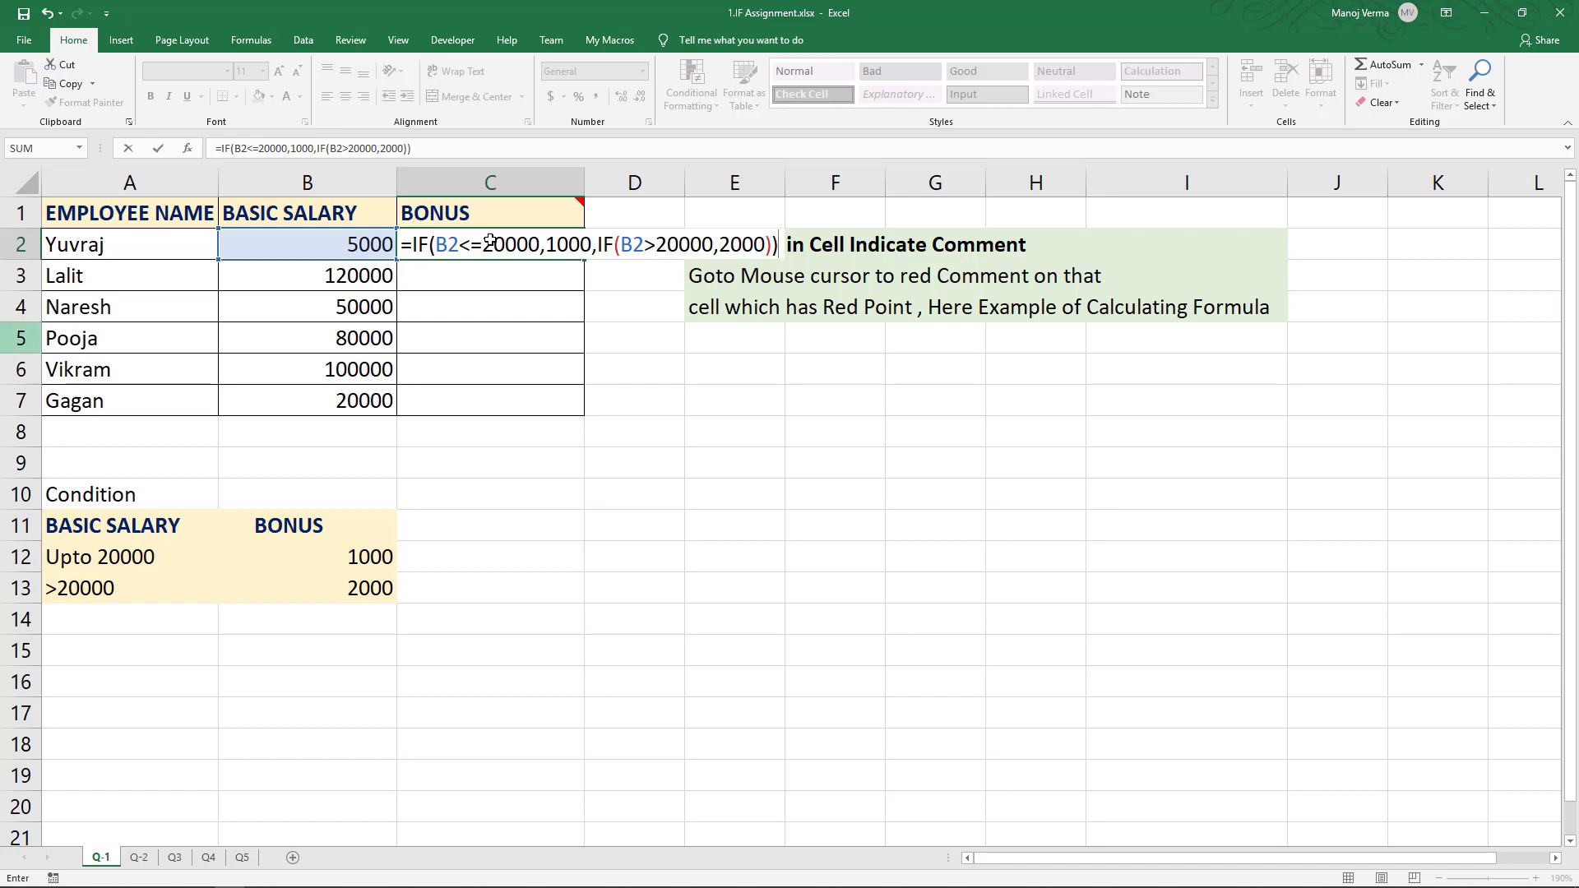
pyautogui.press('Return')
# Fill the nested IF bonus formula from C2 down to C7
pyautogui.click(490, 240)
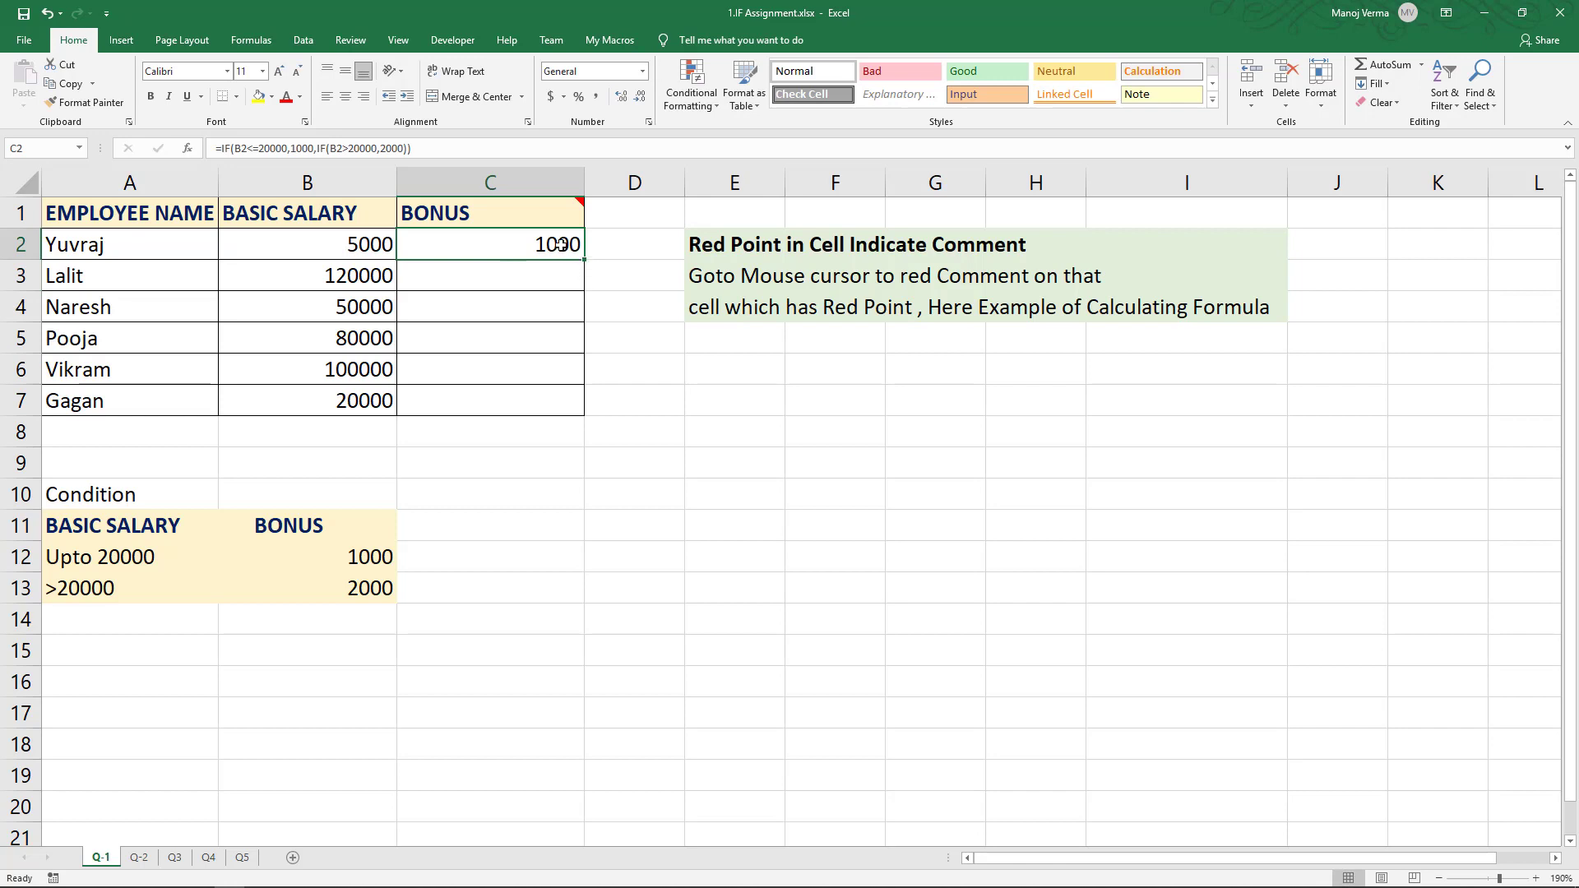
pyautogui.moveTo(549, 245); pyautogui.dragTo(549, 397)
pyautogui.hotkey('ctrl', 'd')
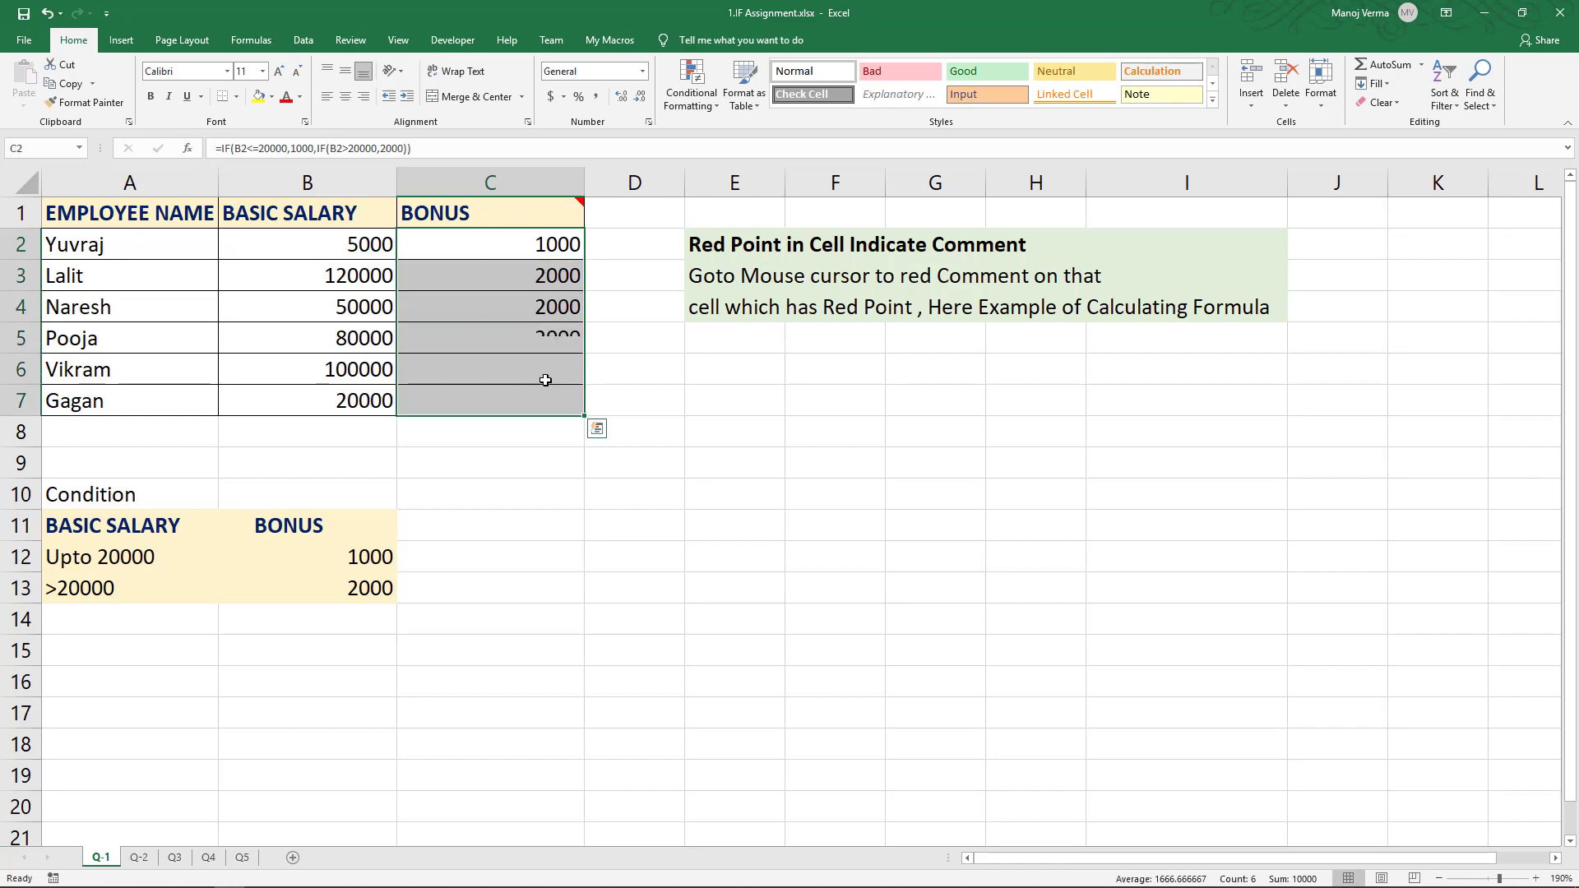
# Check the nested IF results in the bonus column and read the comment on the BONUS header
pyautogui.click(529, 307)
pyautogui.click(531, 338)
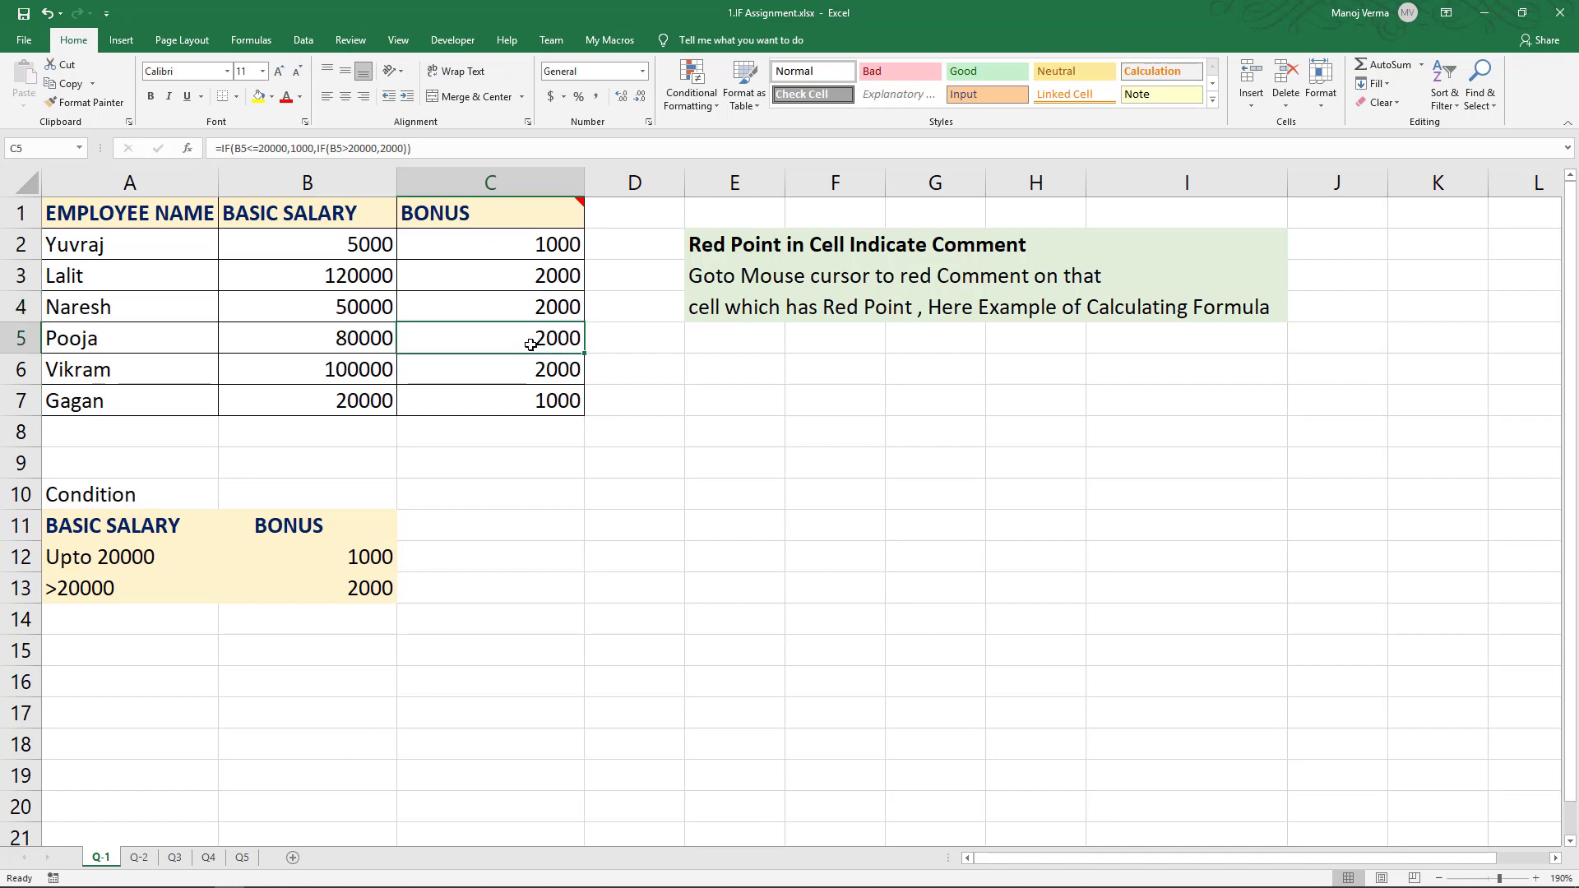
pyautogui.click(530, 371)
pyautogui.click(529, 399)
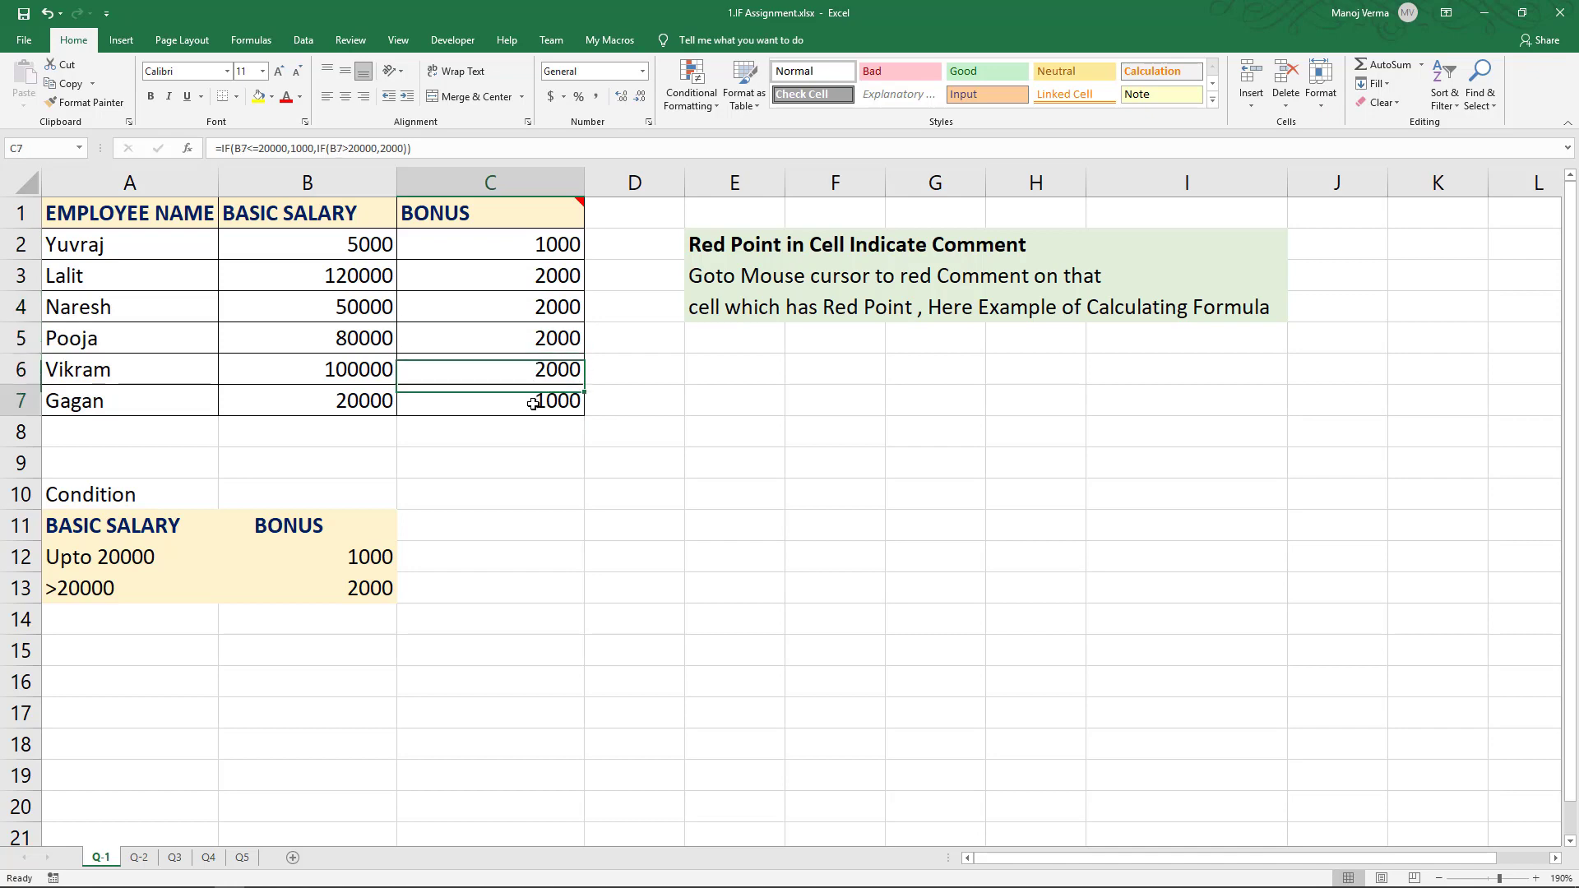
pyautogui.click(528, 244)
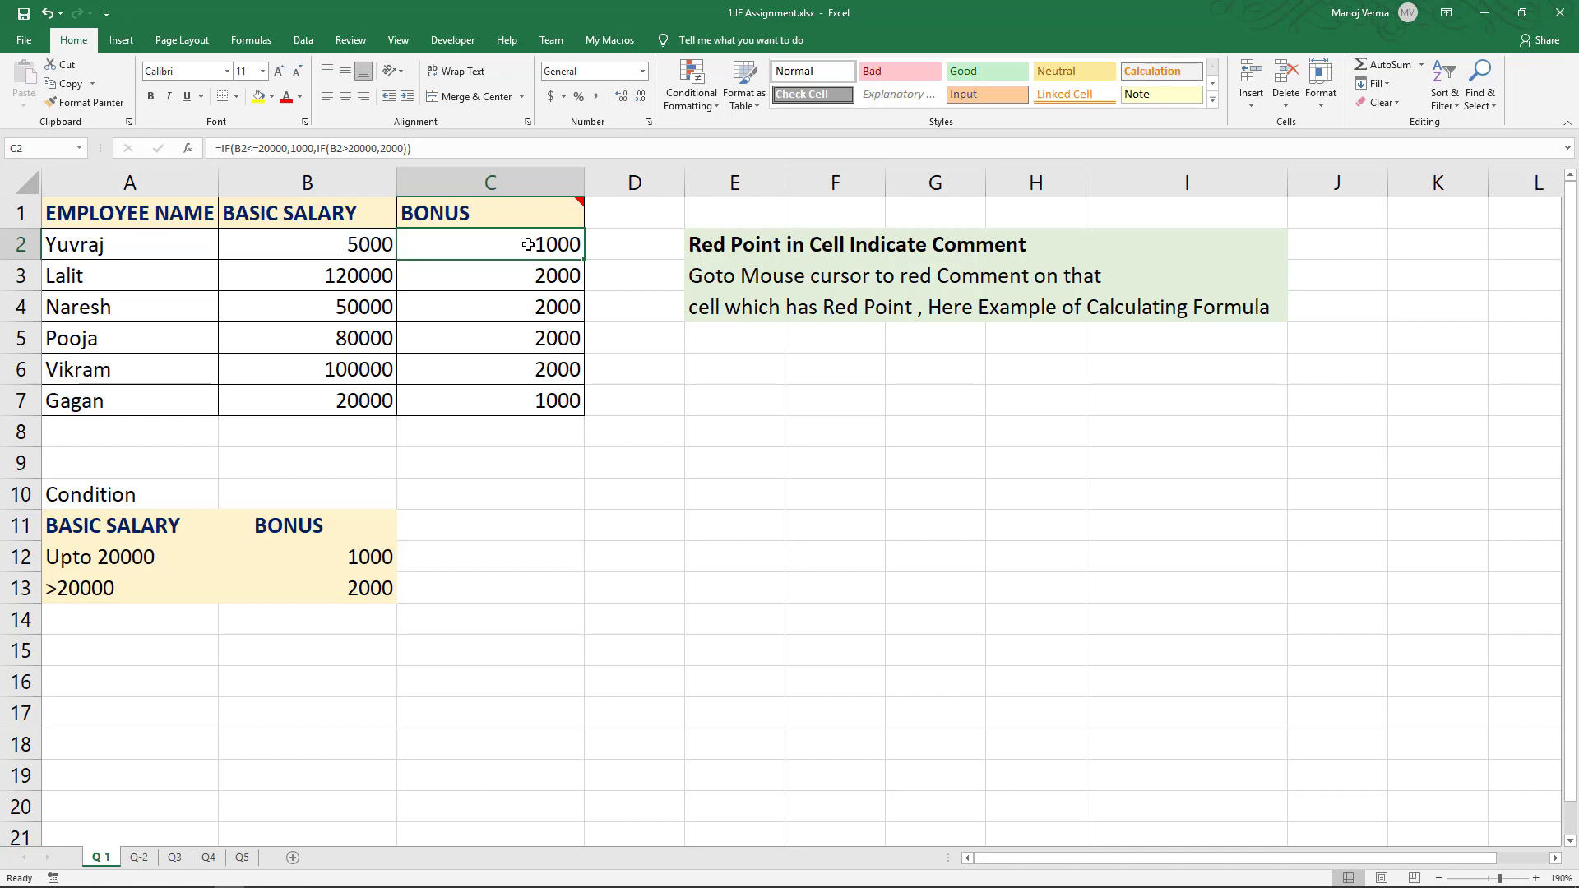
pyautogui.moveTo(520, 214)
pyautogui.click(490, 494)
# On sheet Q-2, begin an IF formula in C2 testing B2>10000, with 20*B2 if true and a 10 multiplier if false
pyautogui.click(139, 857)
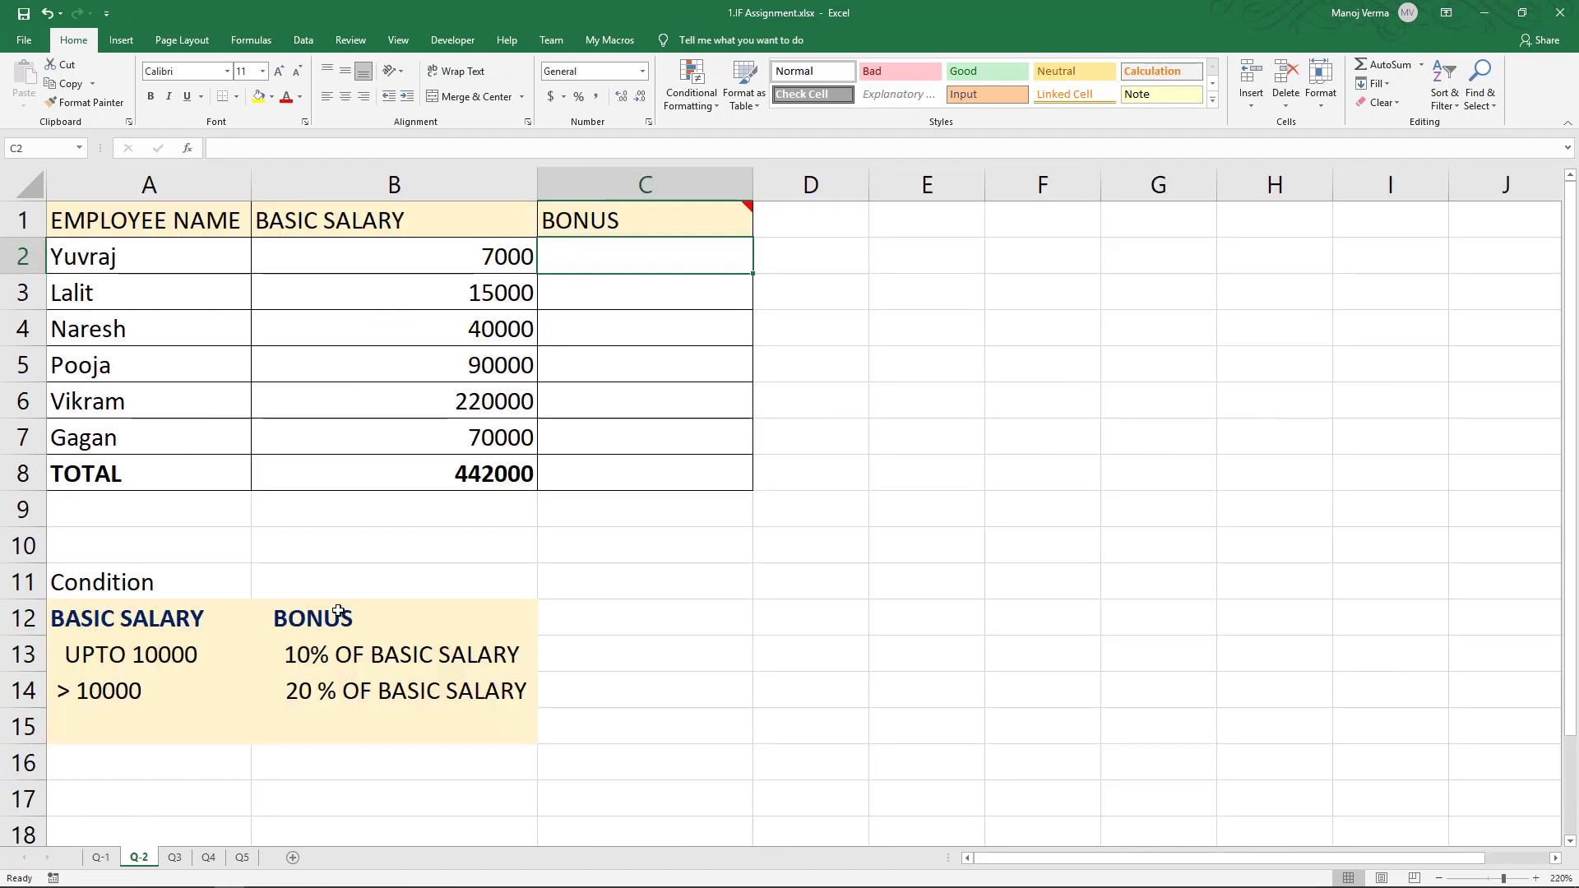
pyautogui.moveTo(670, 228)
pyautogui.write('=if')
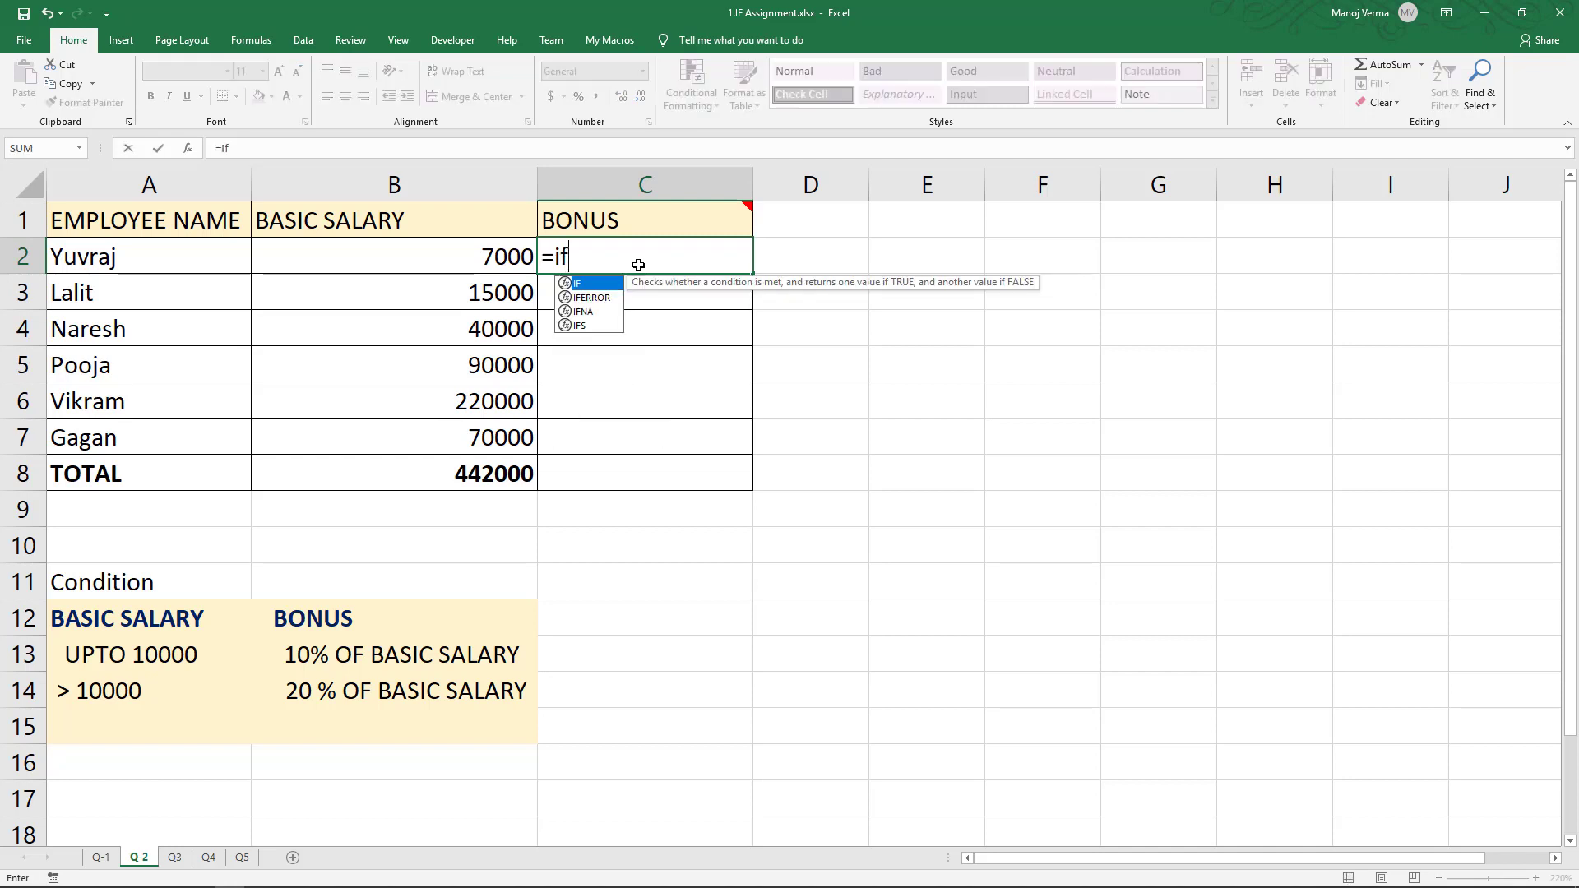
pyautogui.press('Tab')
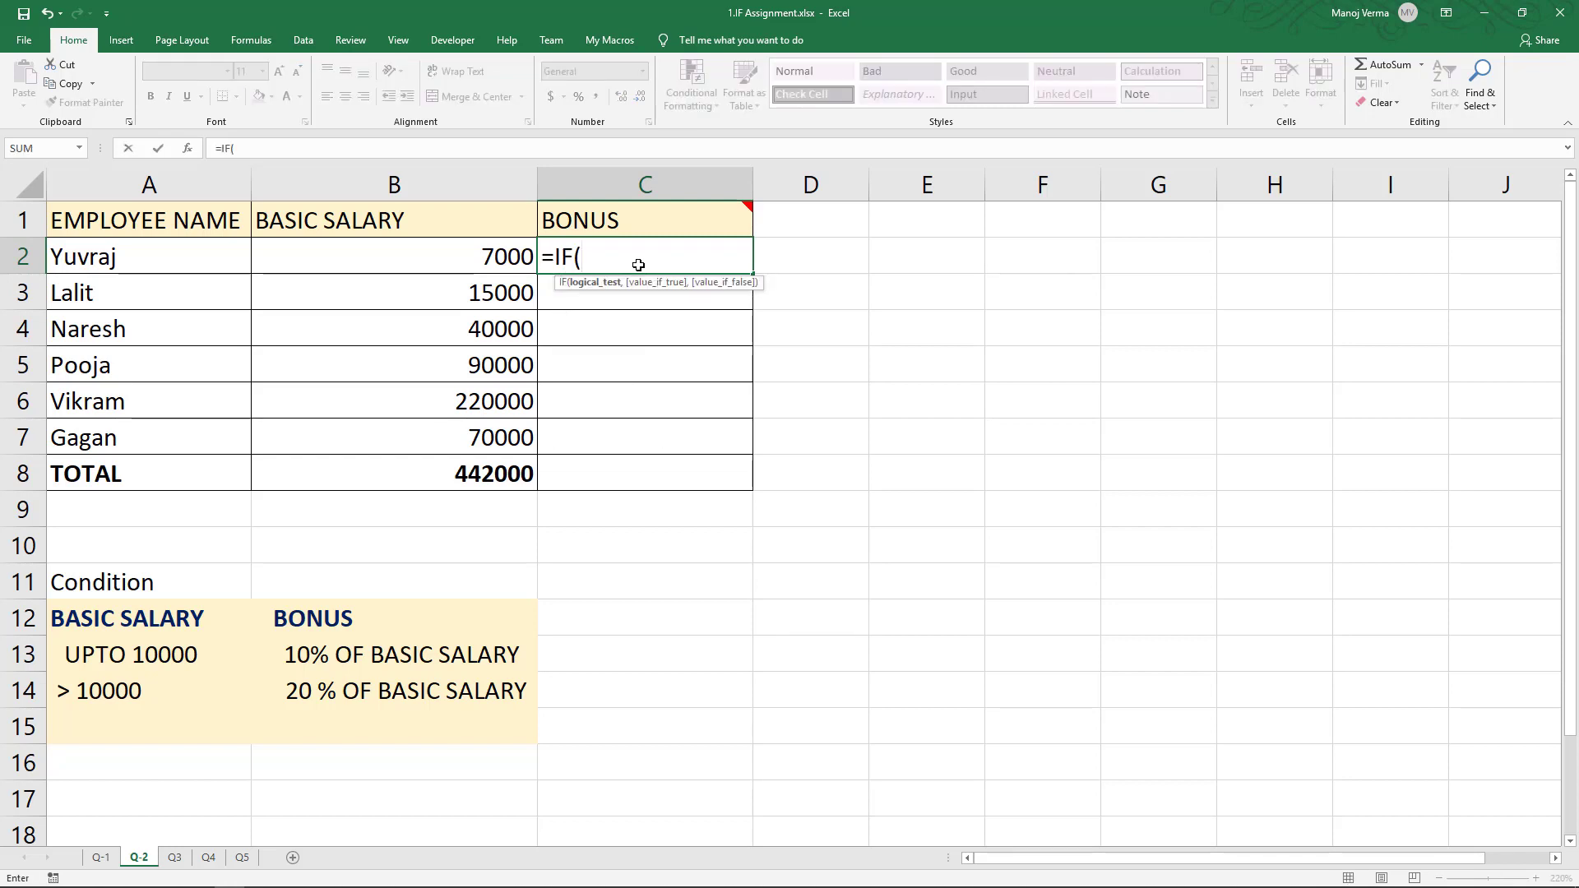
pyautogui.write('B2')
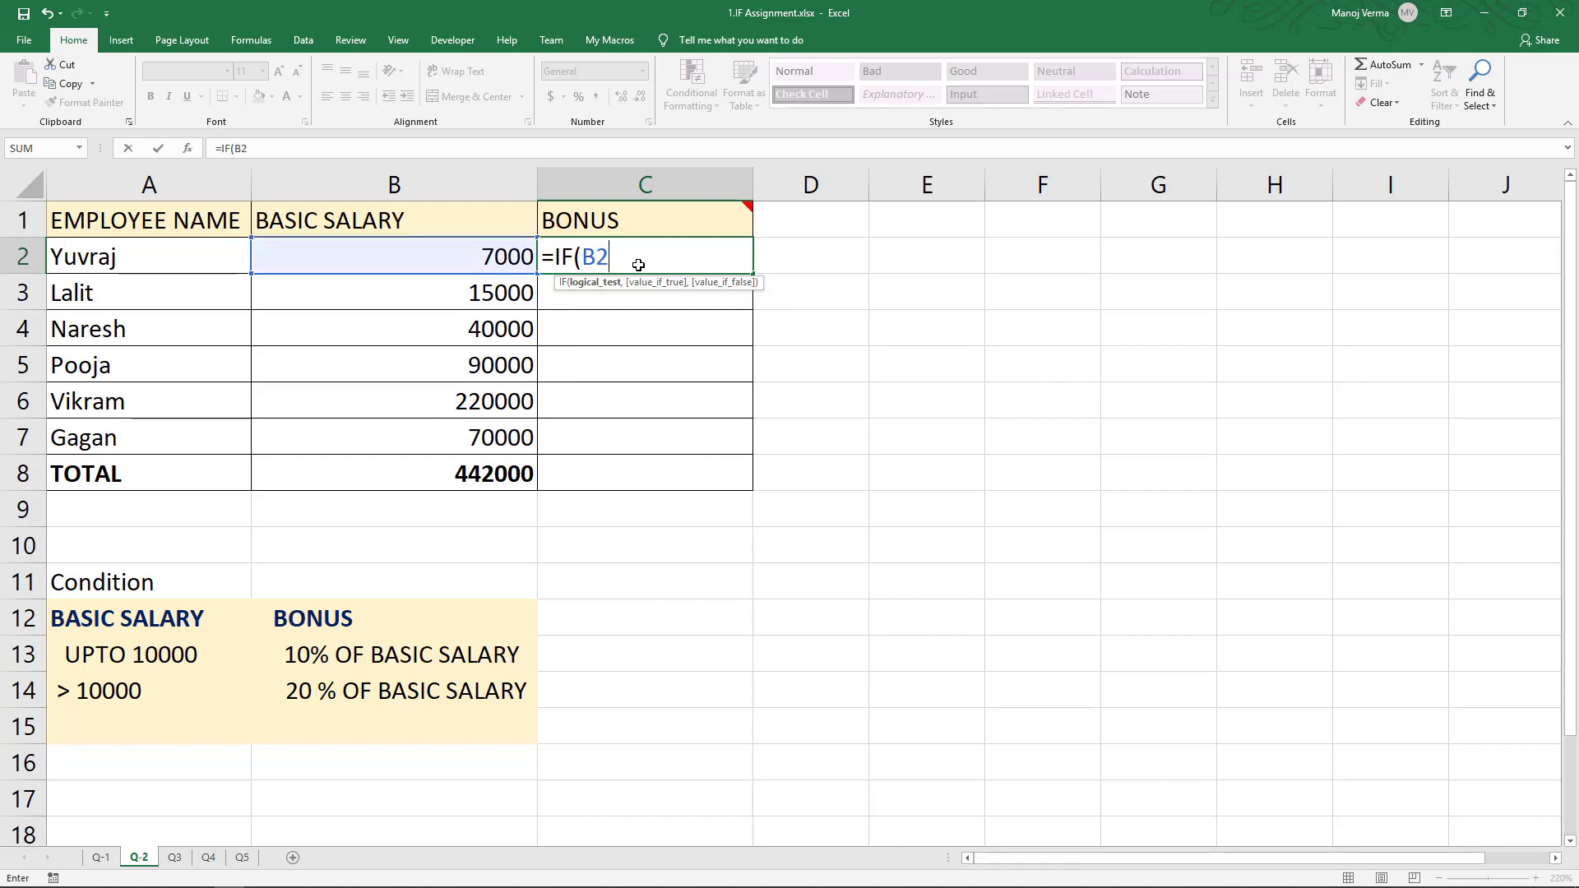
pyautogui.write('>10000')
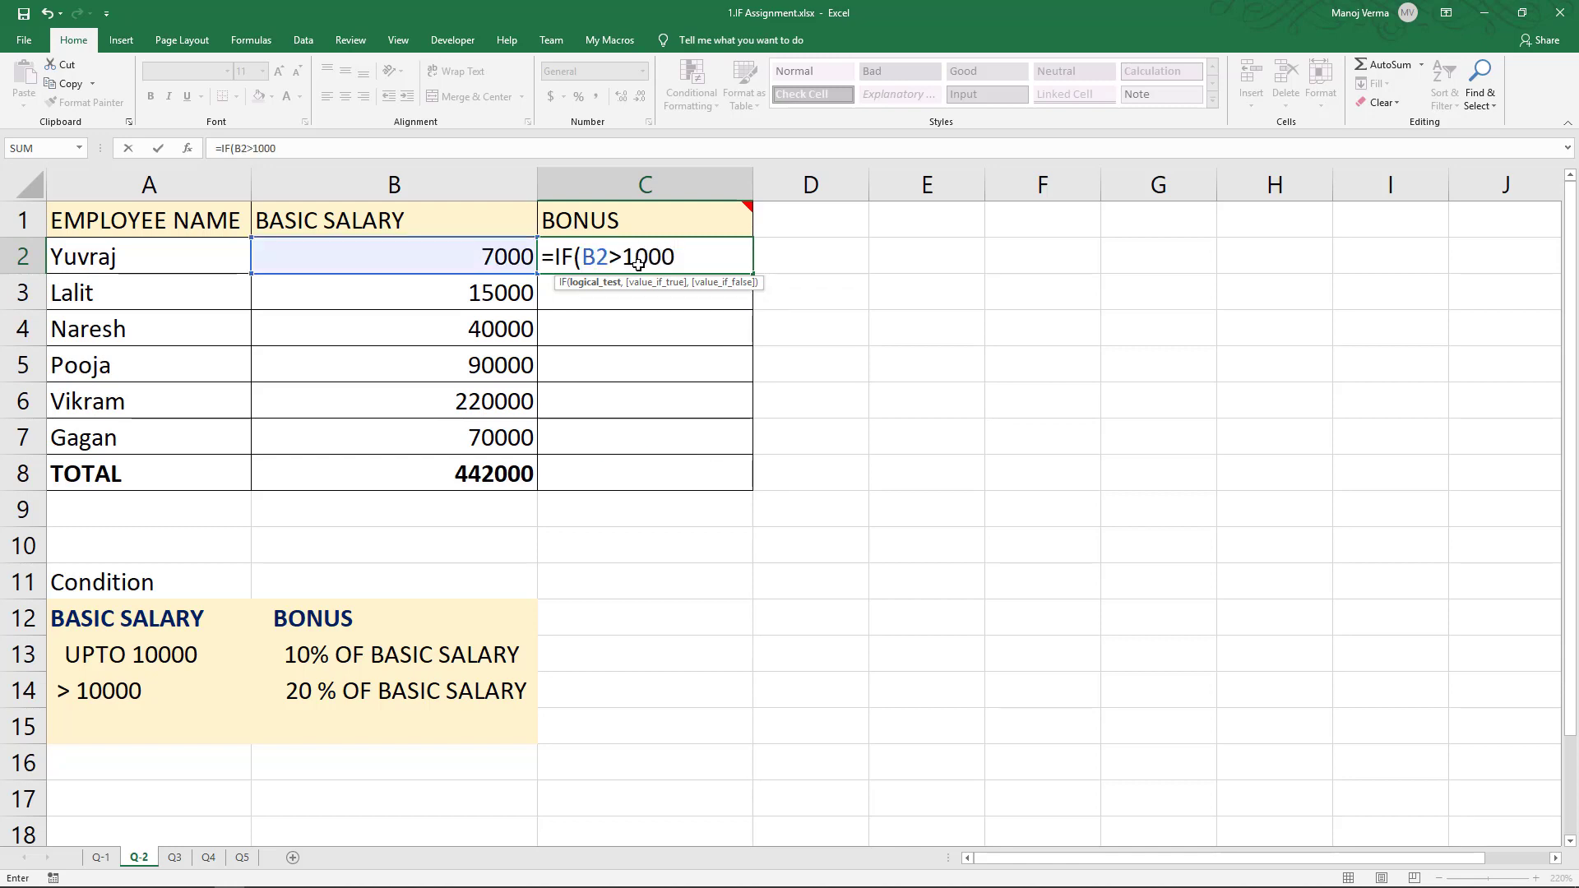
pyautogui.write('0,20*')
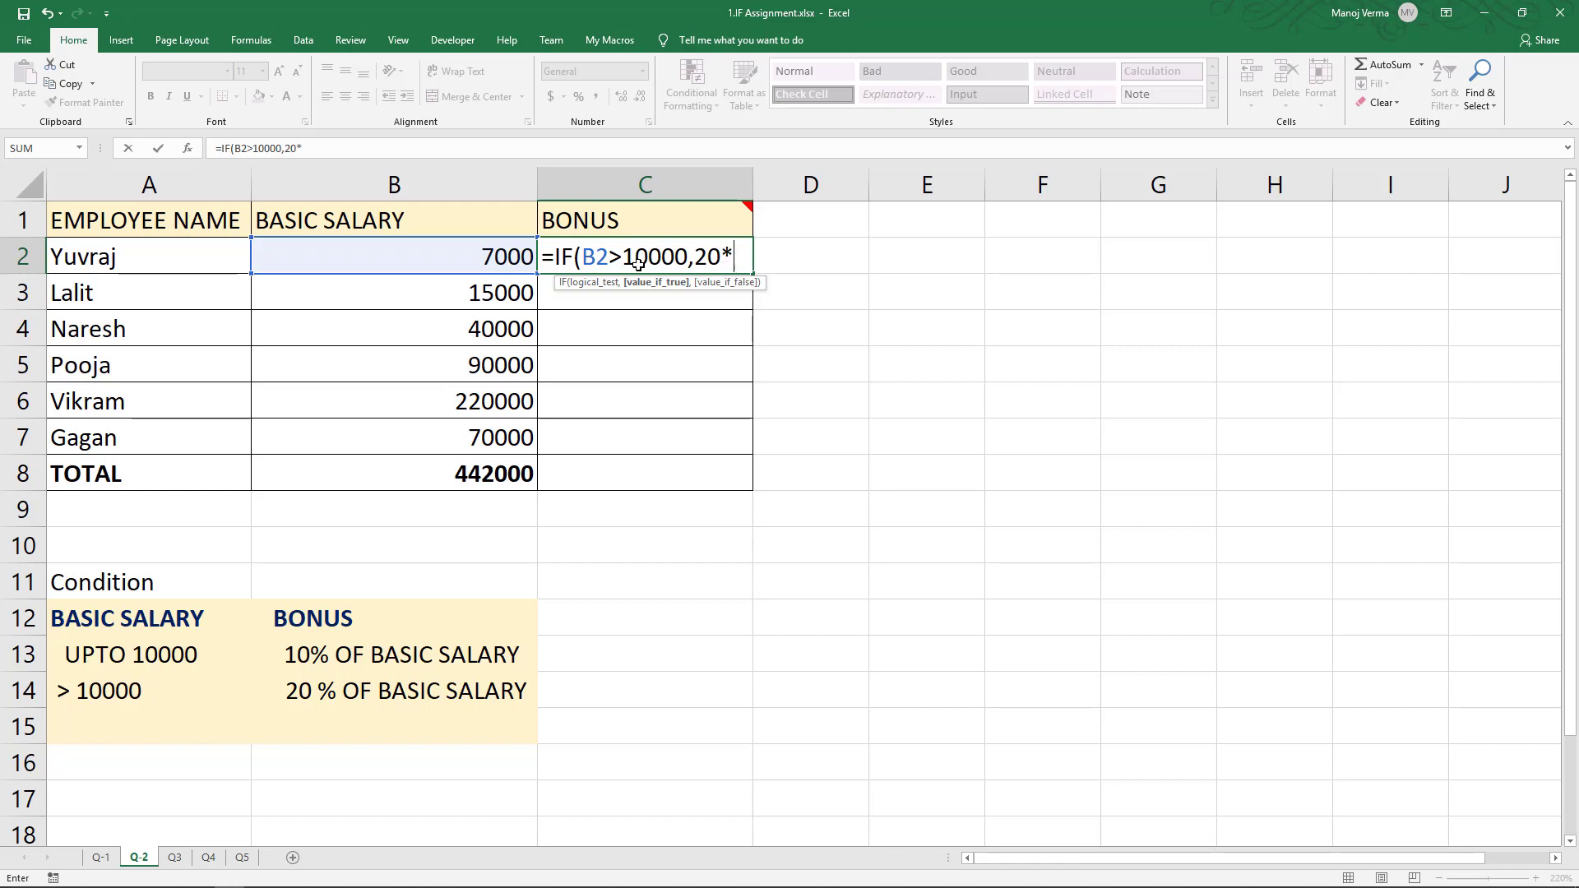
pyautogui.write('B2')
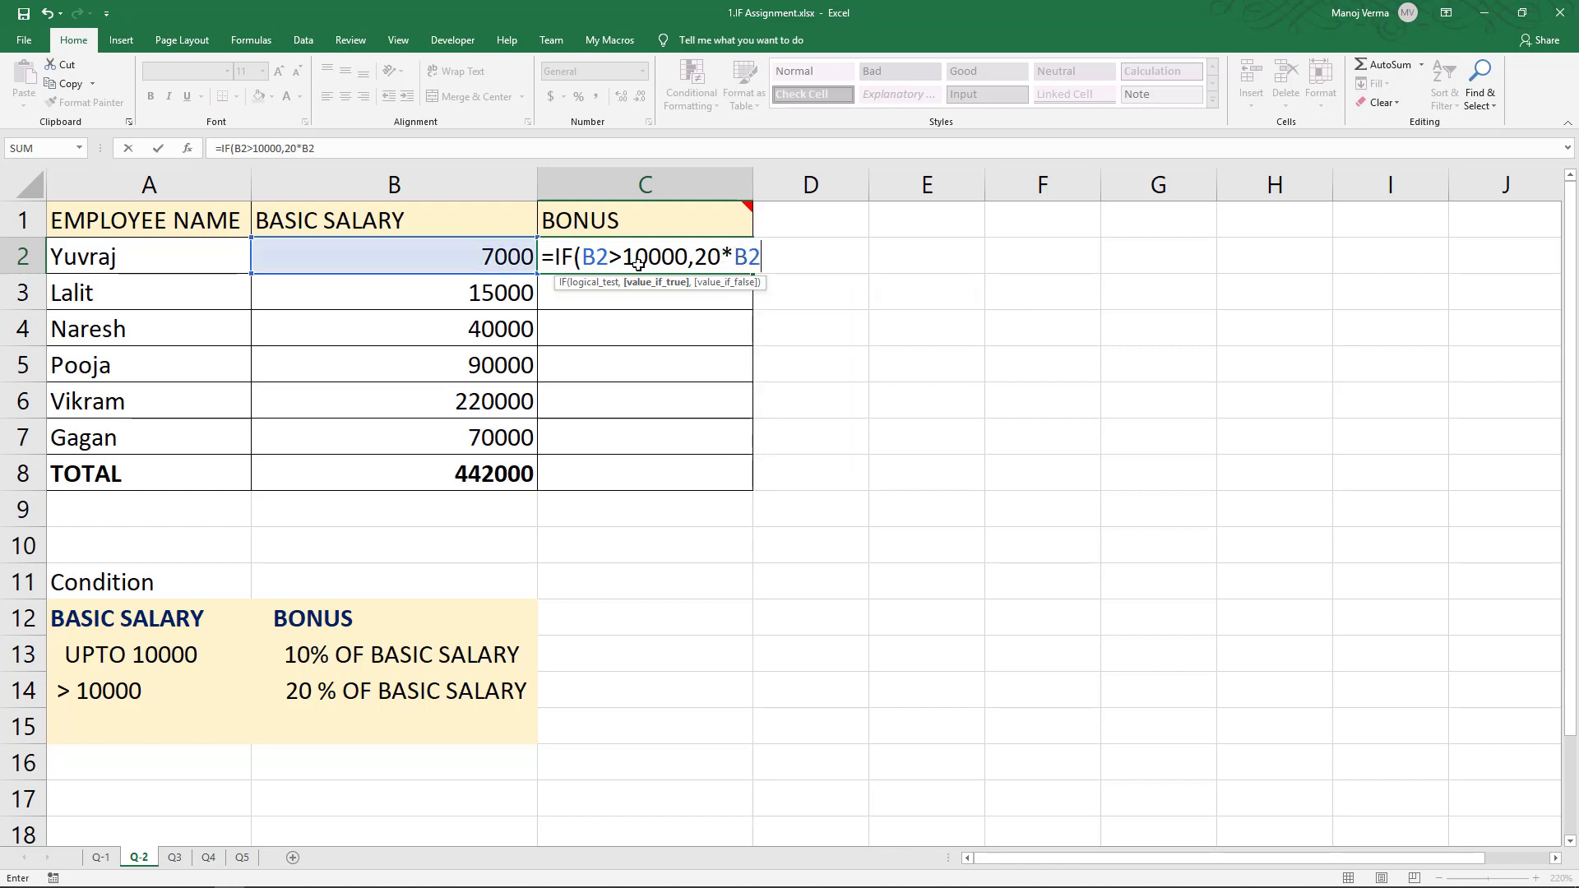
pyautogui.write(',10*')
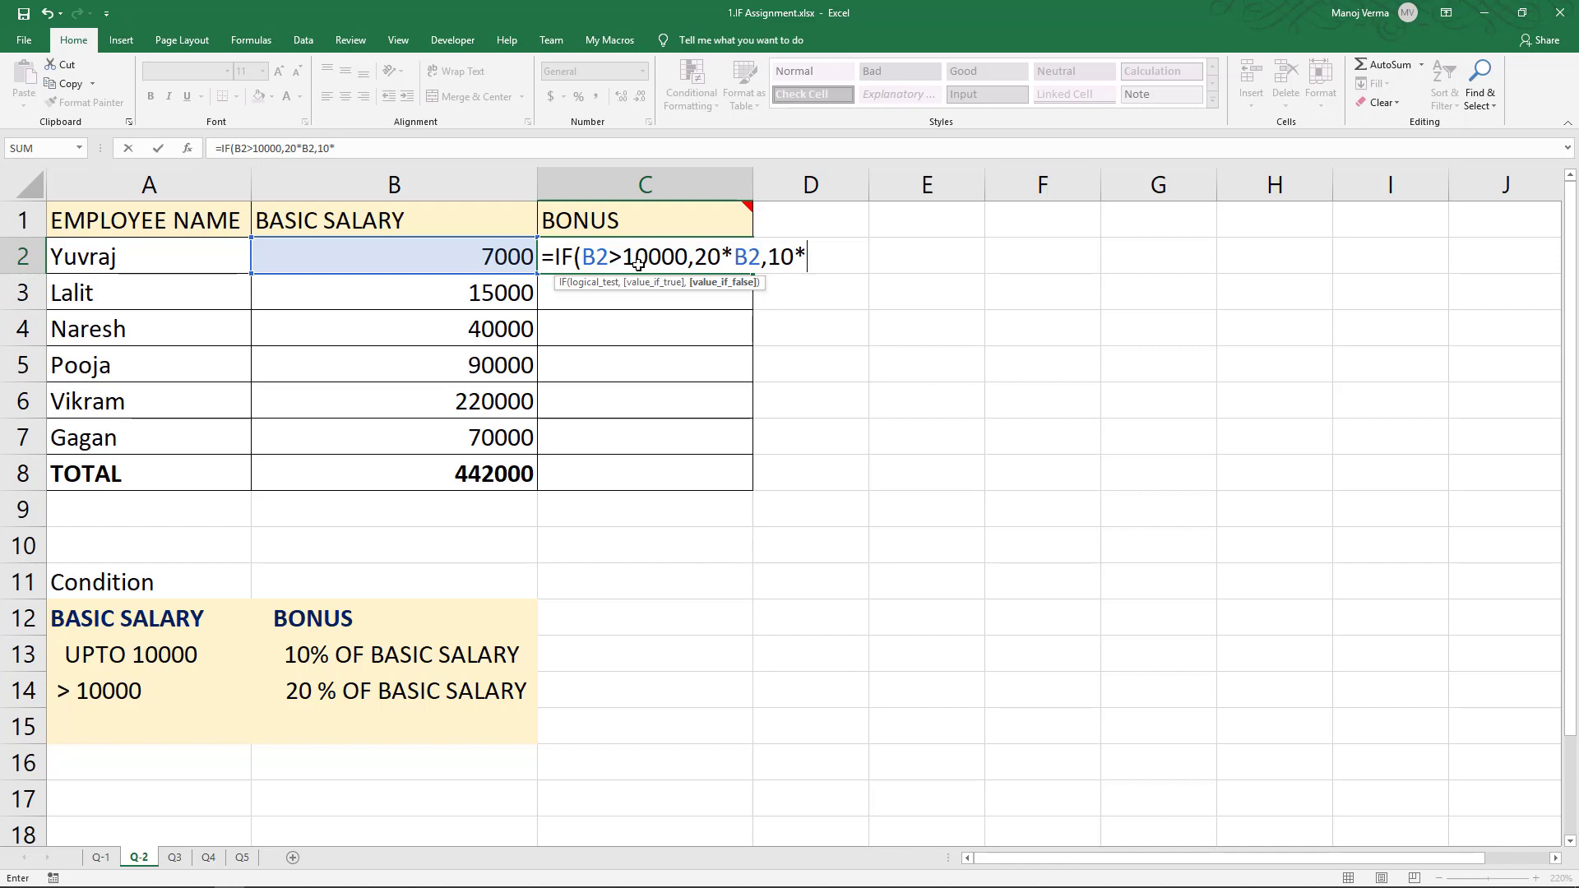
# Turn both multipliers in the C2 formula into percentages and complete it as =IF(B2>10000,20%*B2,10%*B2)
pyautogui.click(733, 256)
pyautogui.write('%')
pyautogui.click(839, 256)
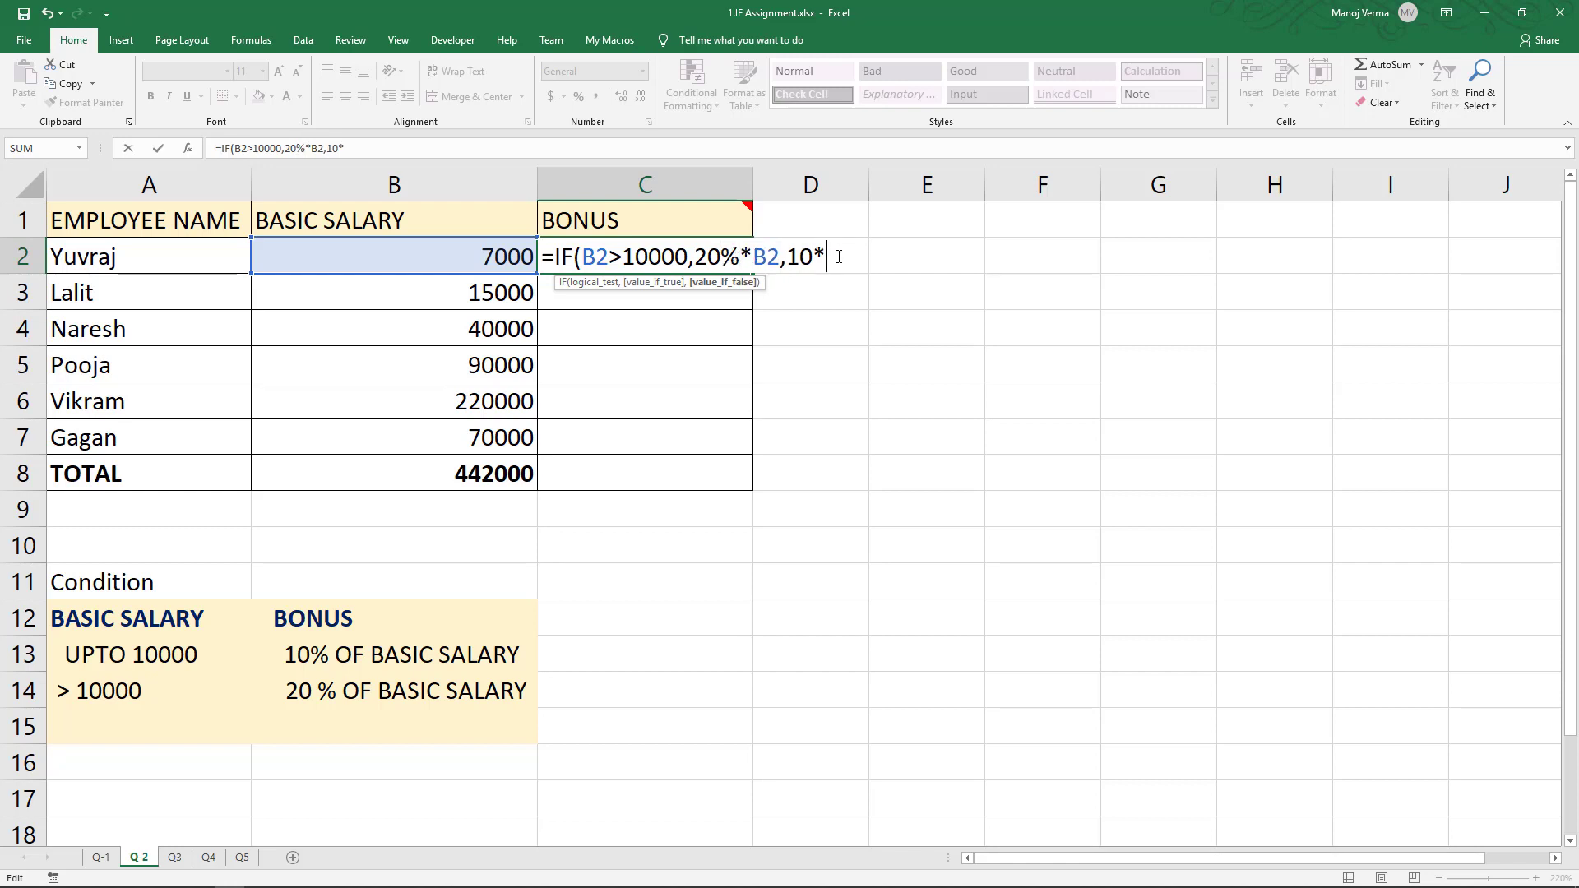
pyautogui.press('BackSpace')
pyautogui.write('%*B2')
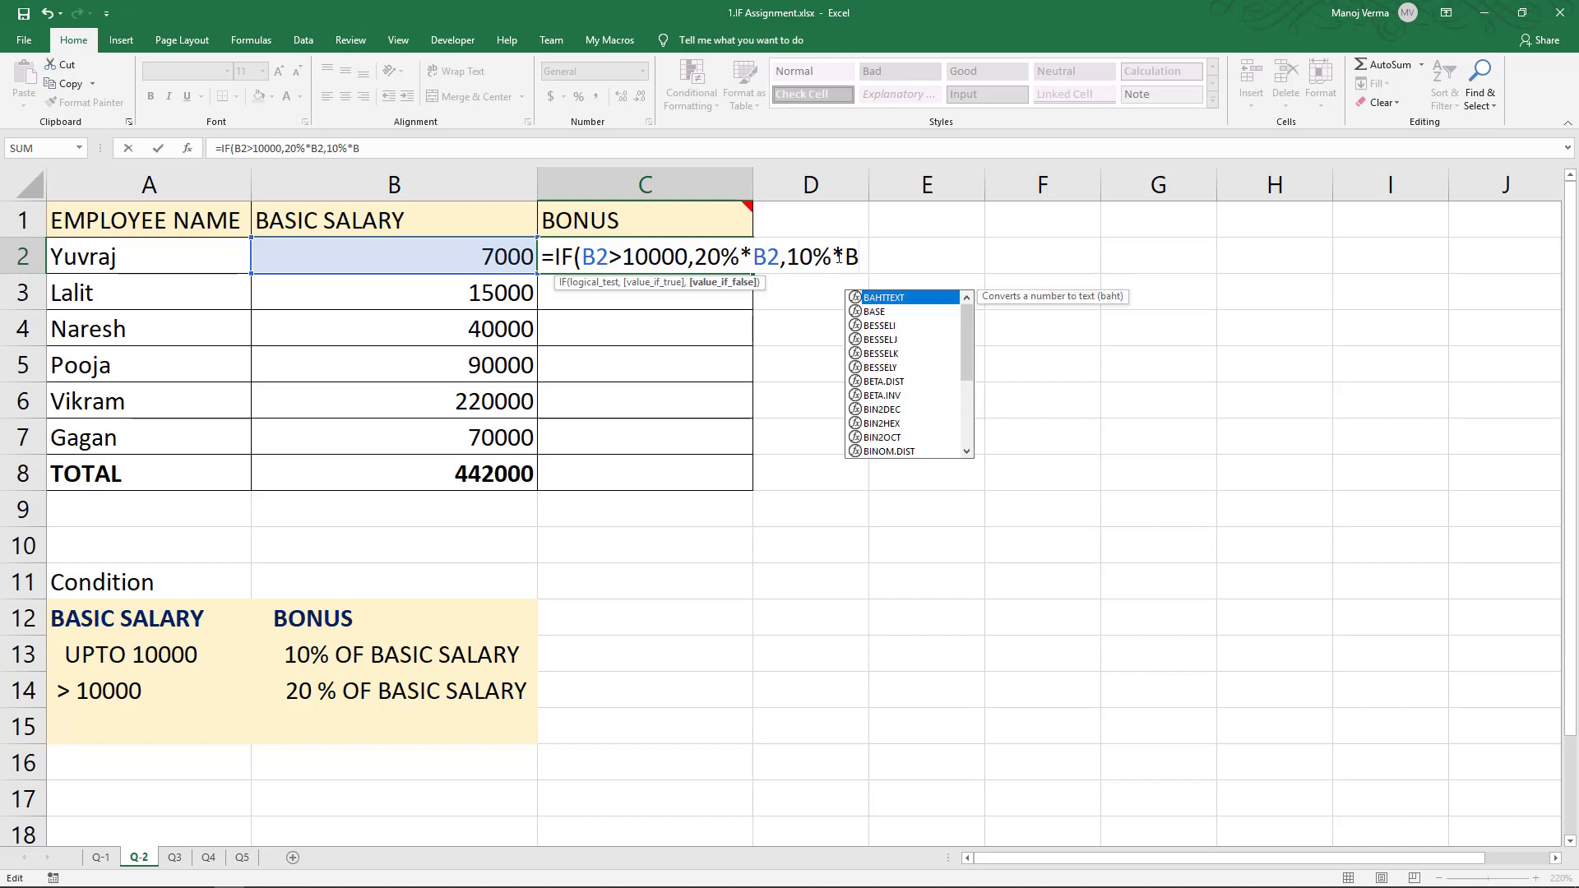
pyautogui.write(')')
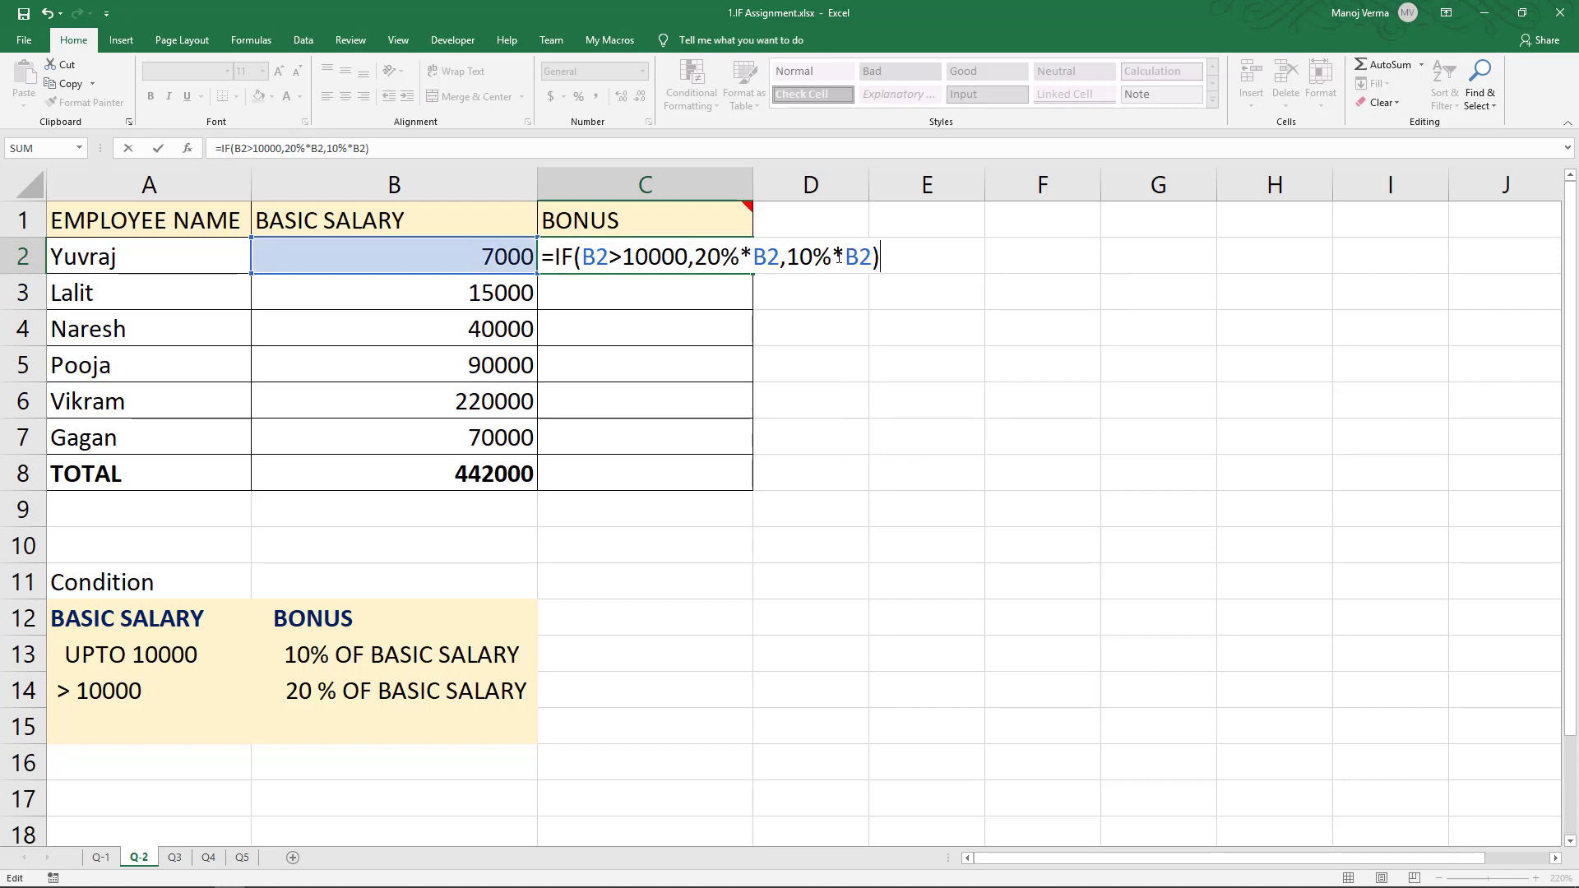
pyautogui.press('Return')
# Fill the percentage bonus formula from C2 down to C7 and read the BONUS header comment
pyautogui.press('Up')
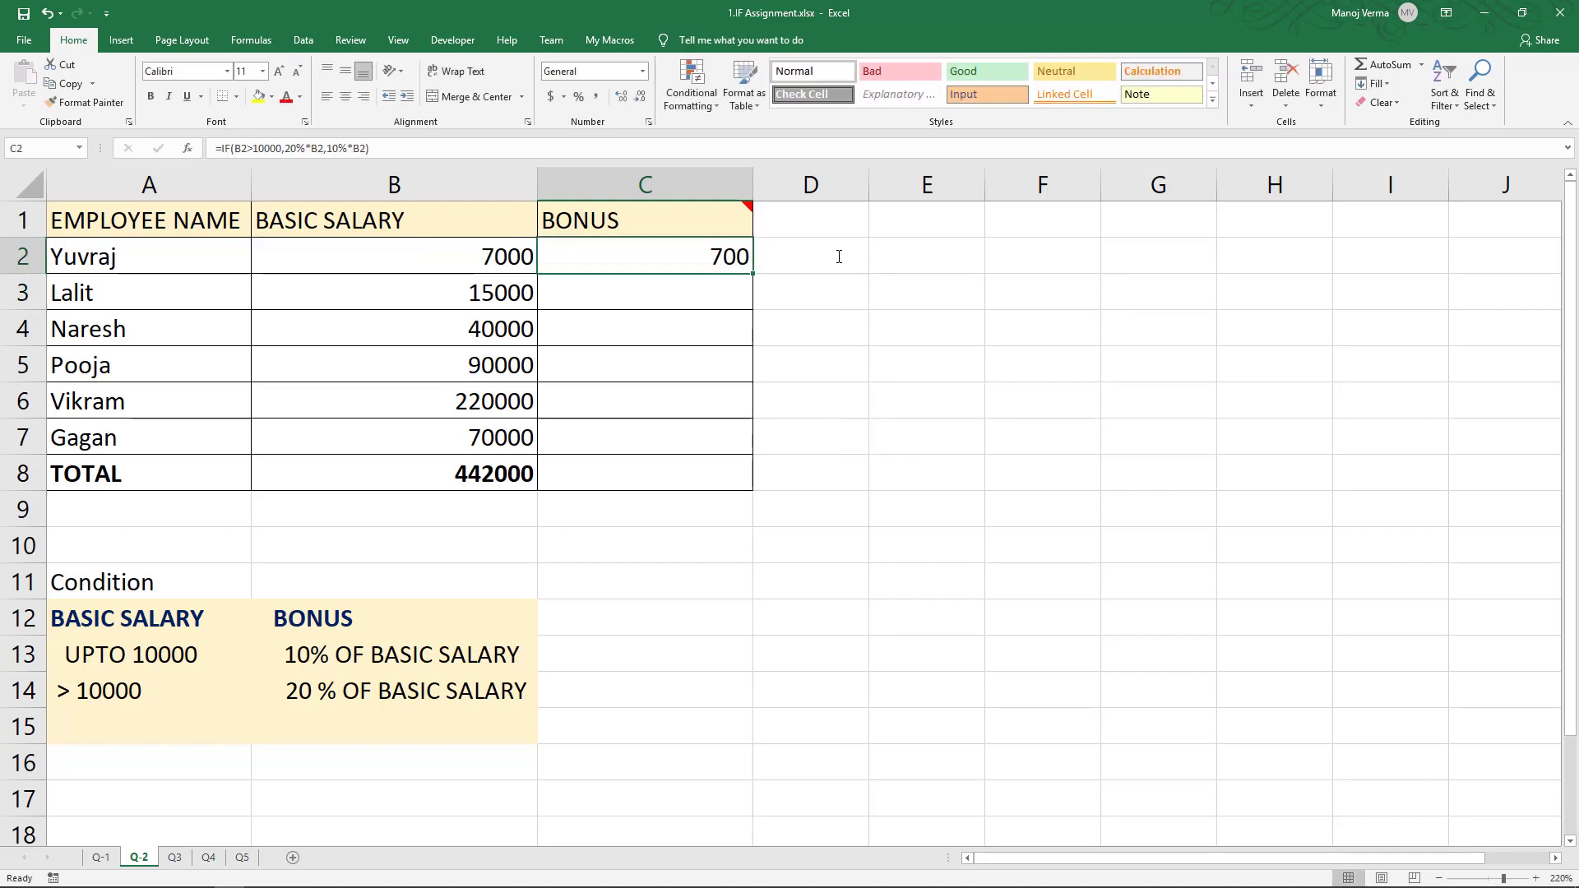
pyautogui.moveTo(755, 277); pyautogui.dragTo(758, 455)
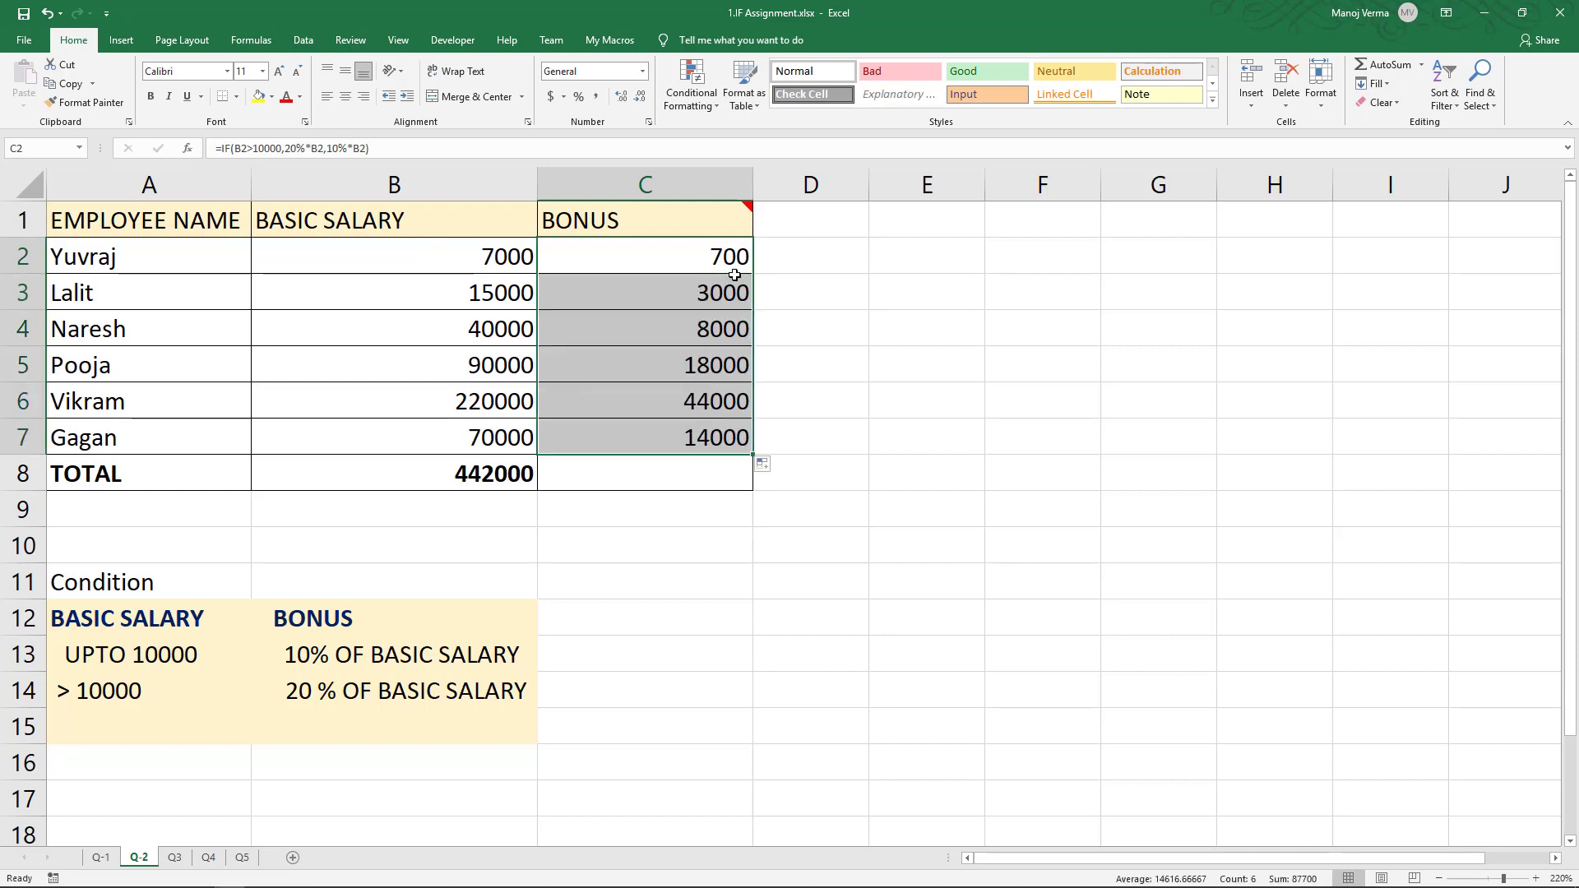
pyautogui.click(707, 260)
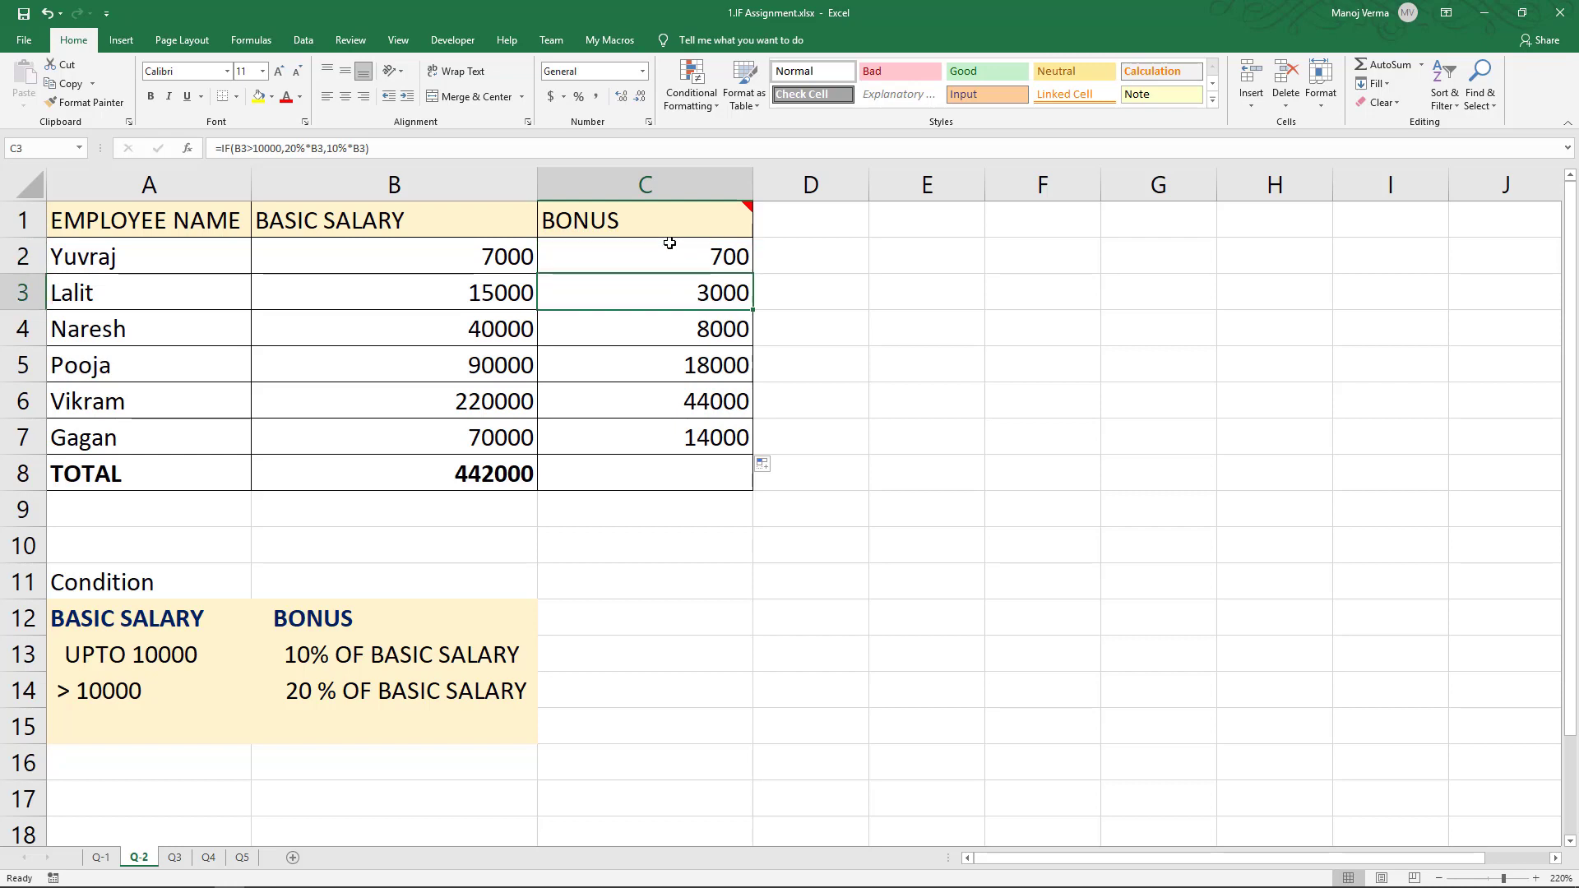
pyautogui.moveTo(673, 220)
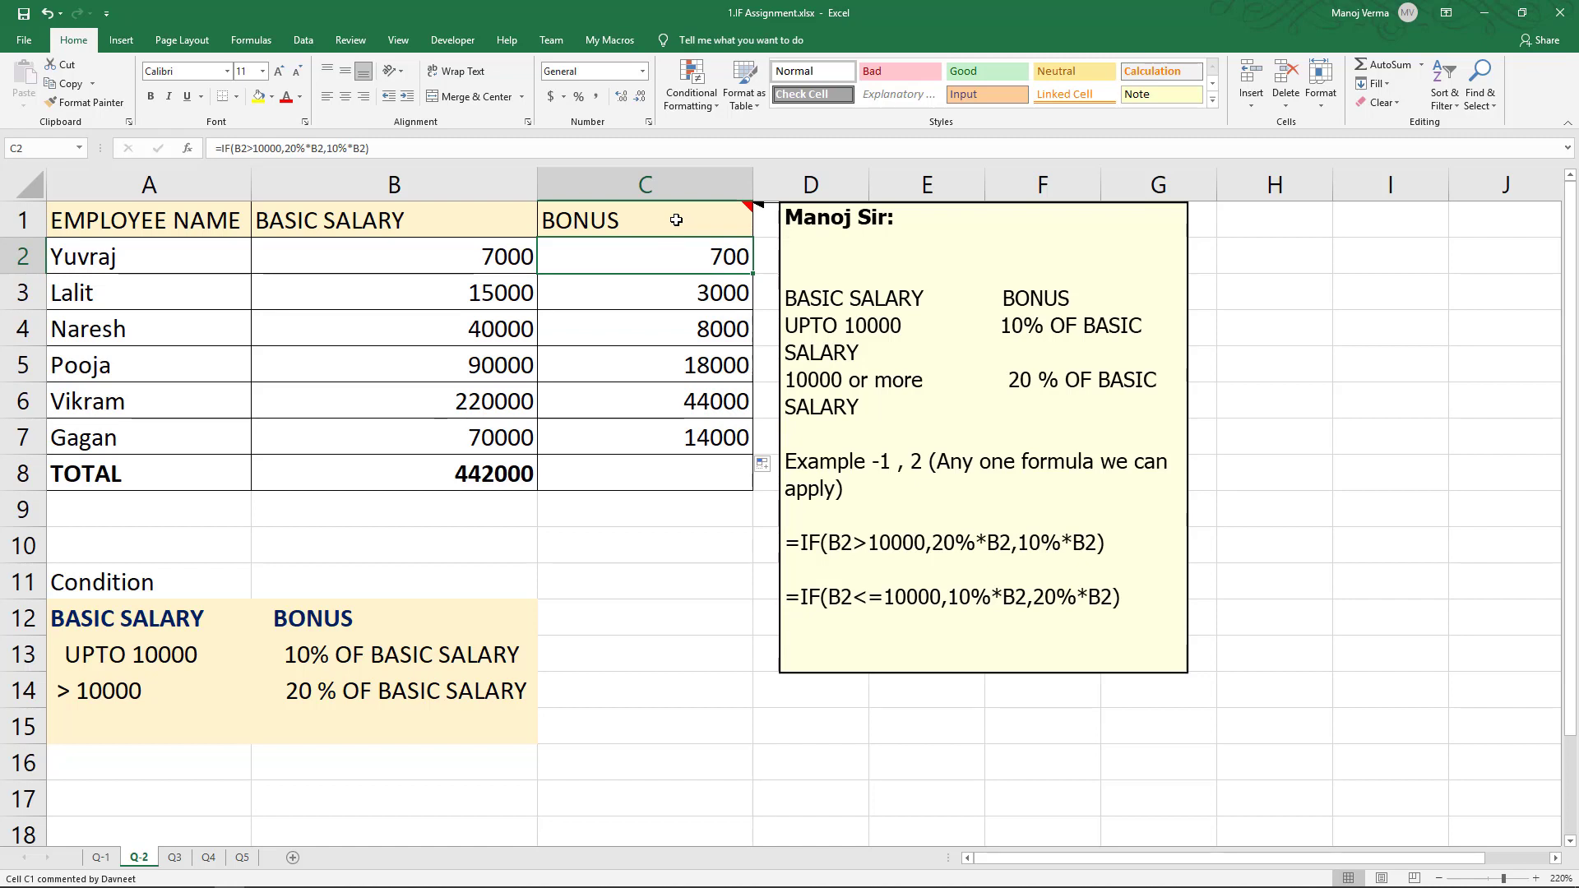
# Review the employee tables and conditions on sheets Q3, Q4 and Q5, including the CITY ALLOWANCE and GRADE header comments
pyautogui.click(176, 858)
pyautogui.click(363, 585)
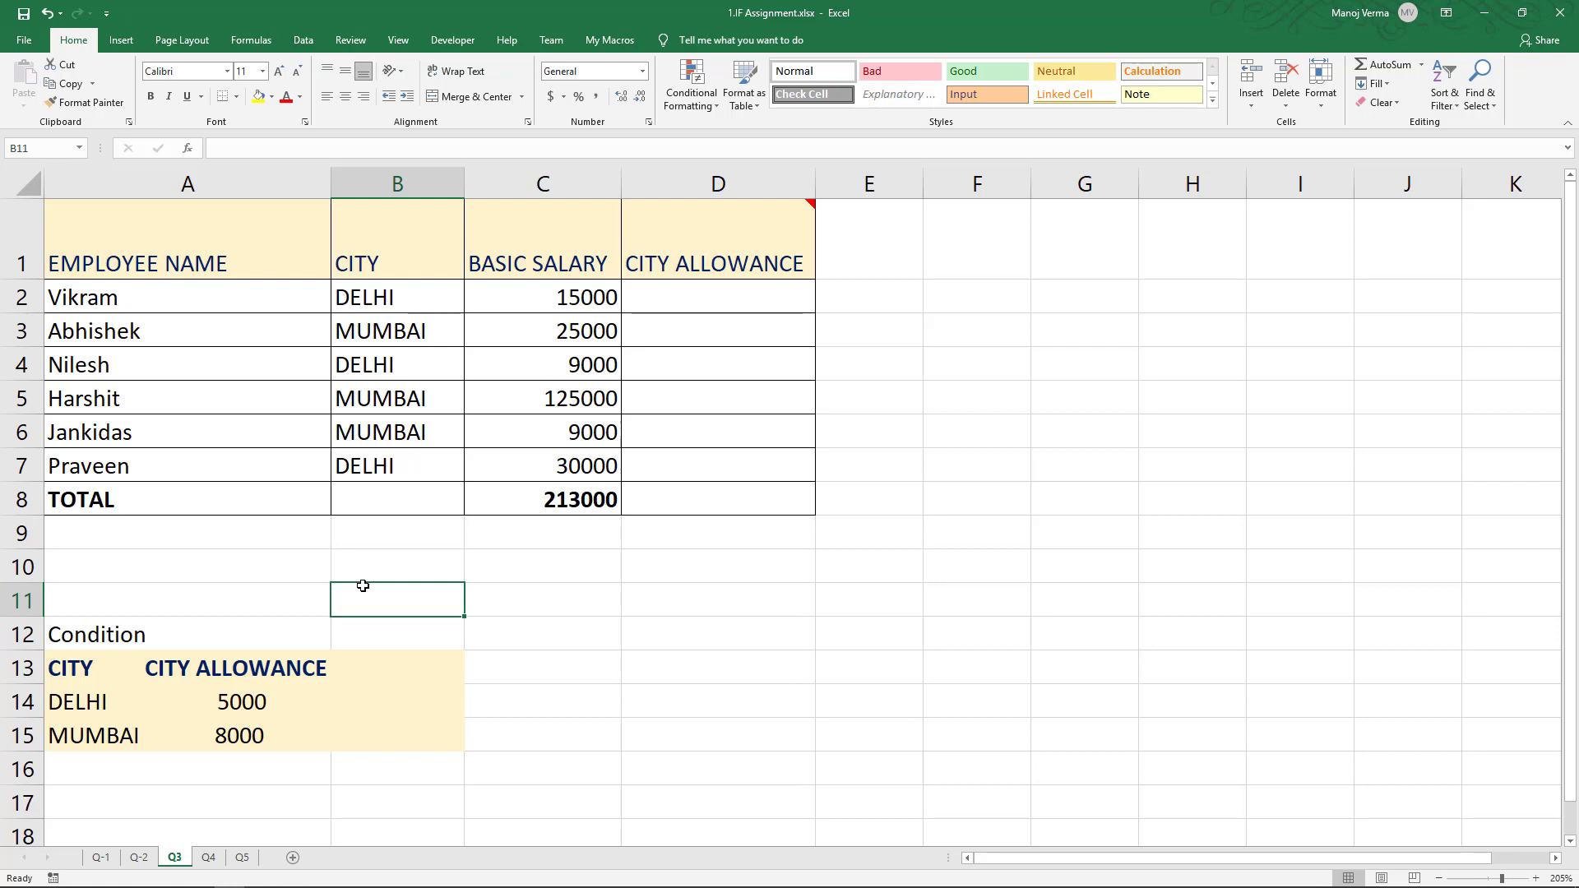
pyautogui.click(677, 298)
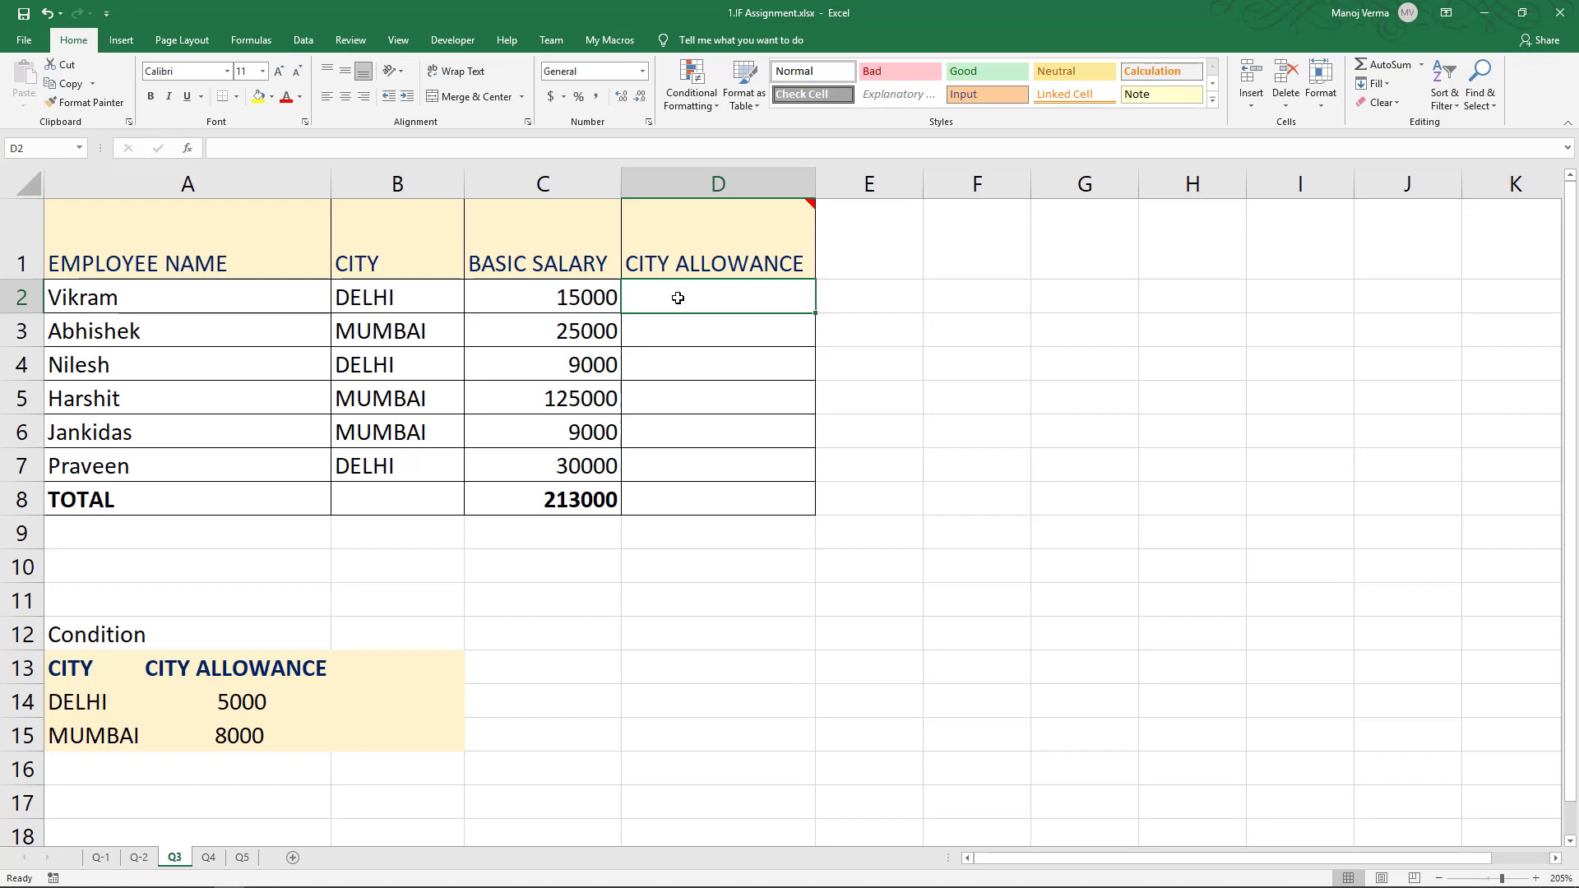
pyautogui.moveTo(778, 252)
pyautogui.click(209, 858)
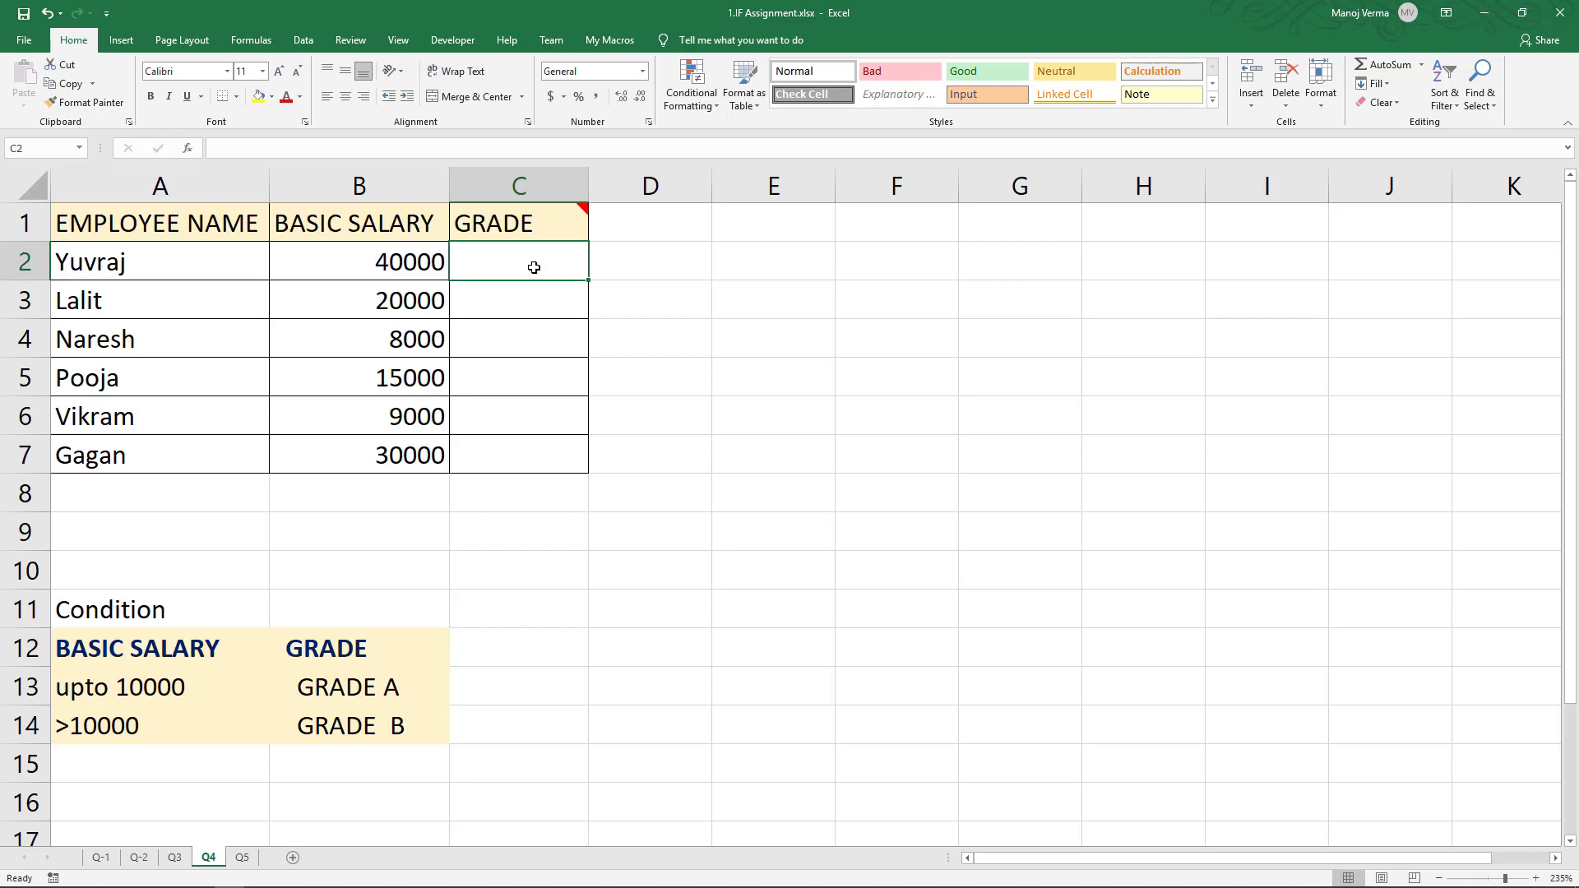
pyautogui.moveTo(536, 223)
pyautogui.click(242, 856)
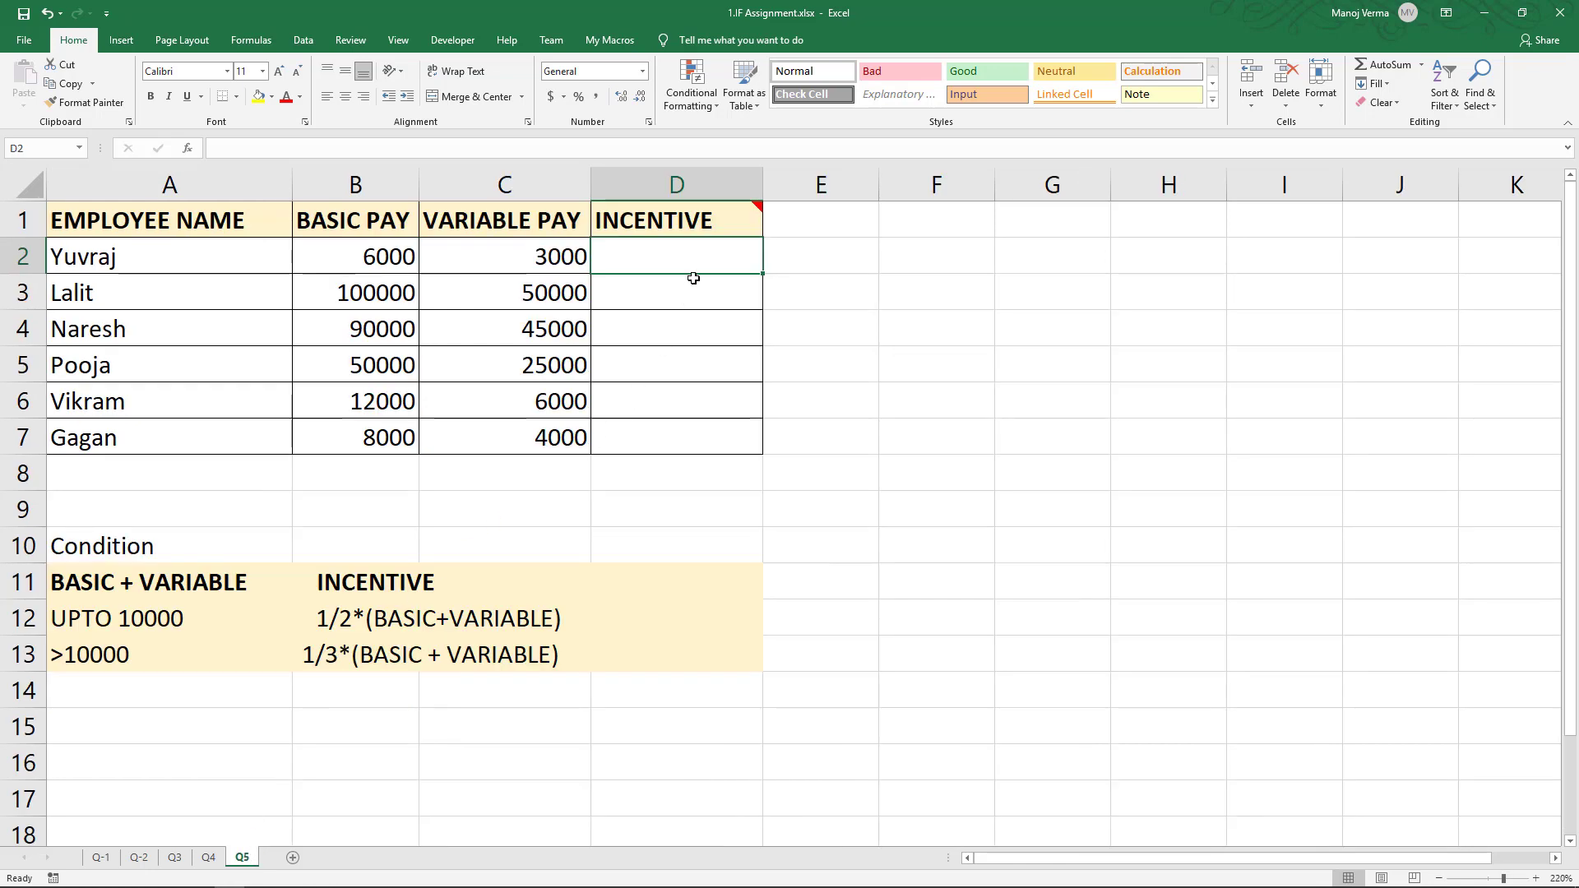
# On sheet Q5, begin an IF formula in D2 that tests whether (B2+C2)>10000
pyautogui.moveTo(704, 224)
pyautogui.write('=')
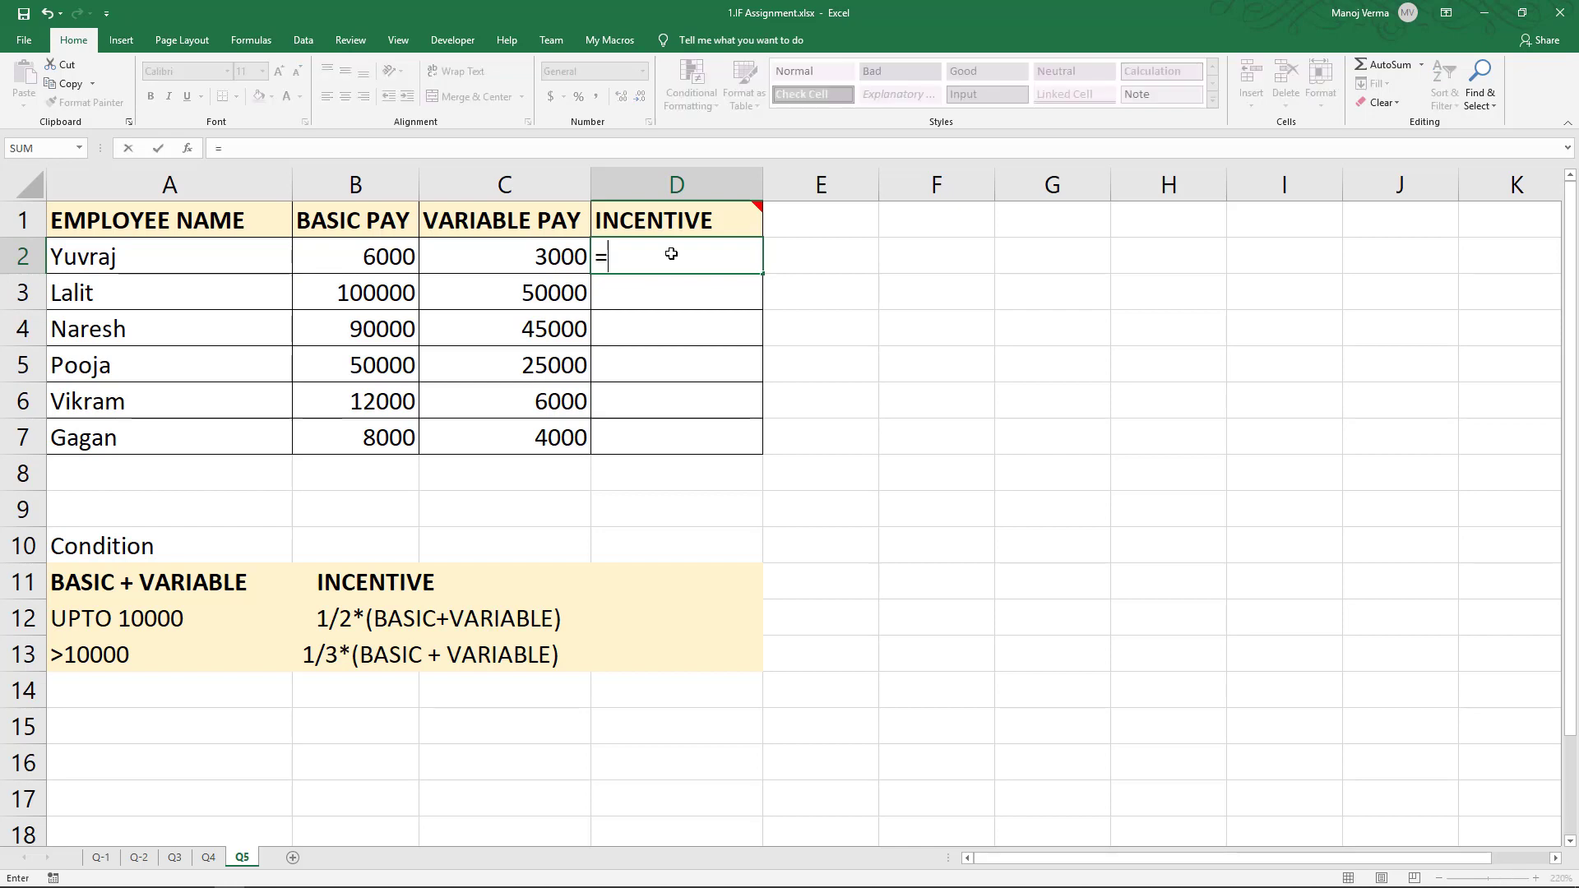
pyautogui.write('if(')
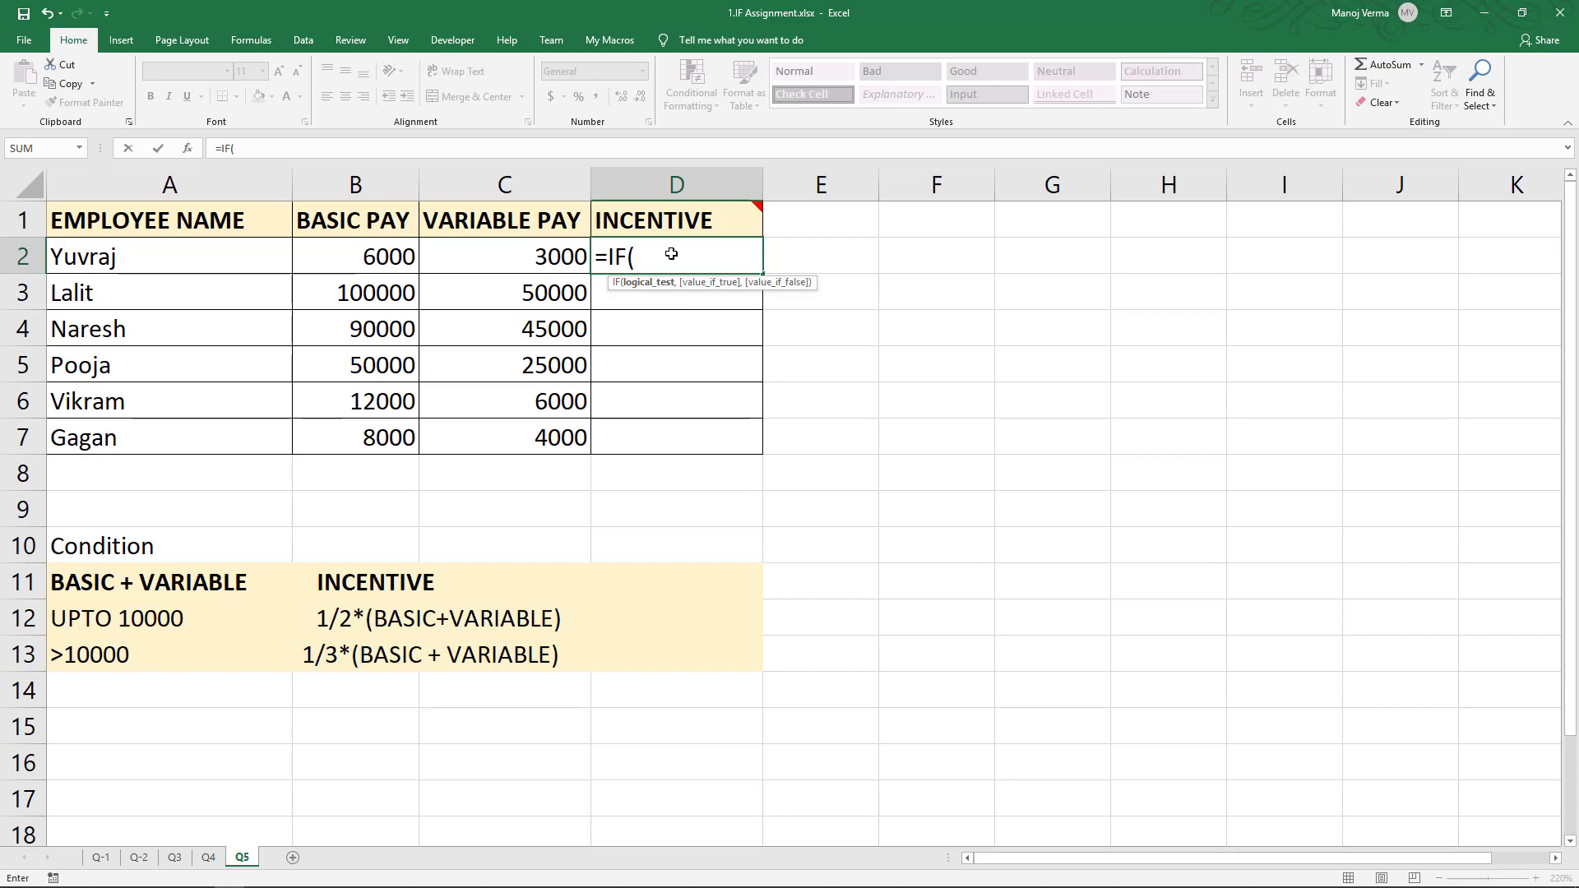
pyautogui.write('B2')
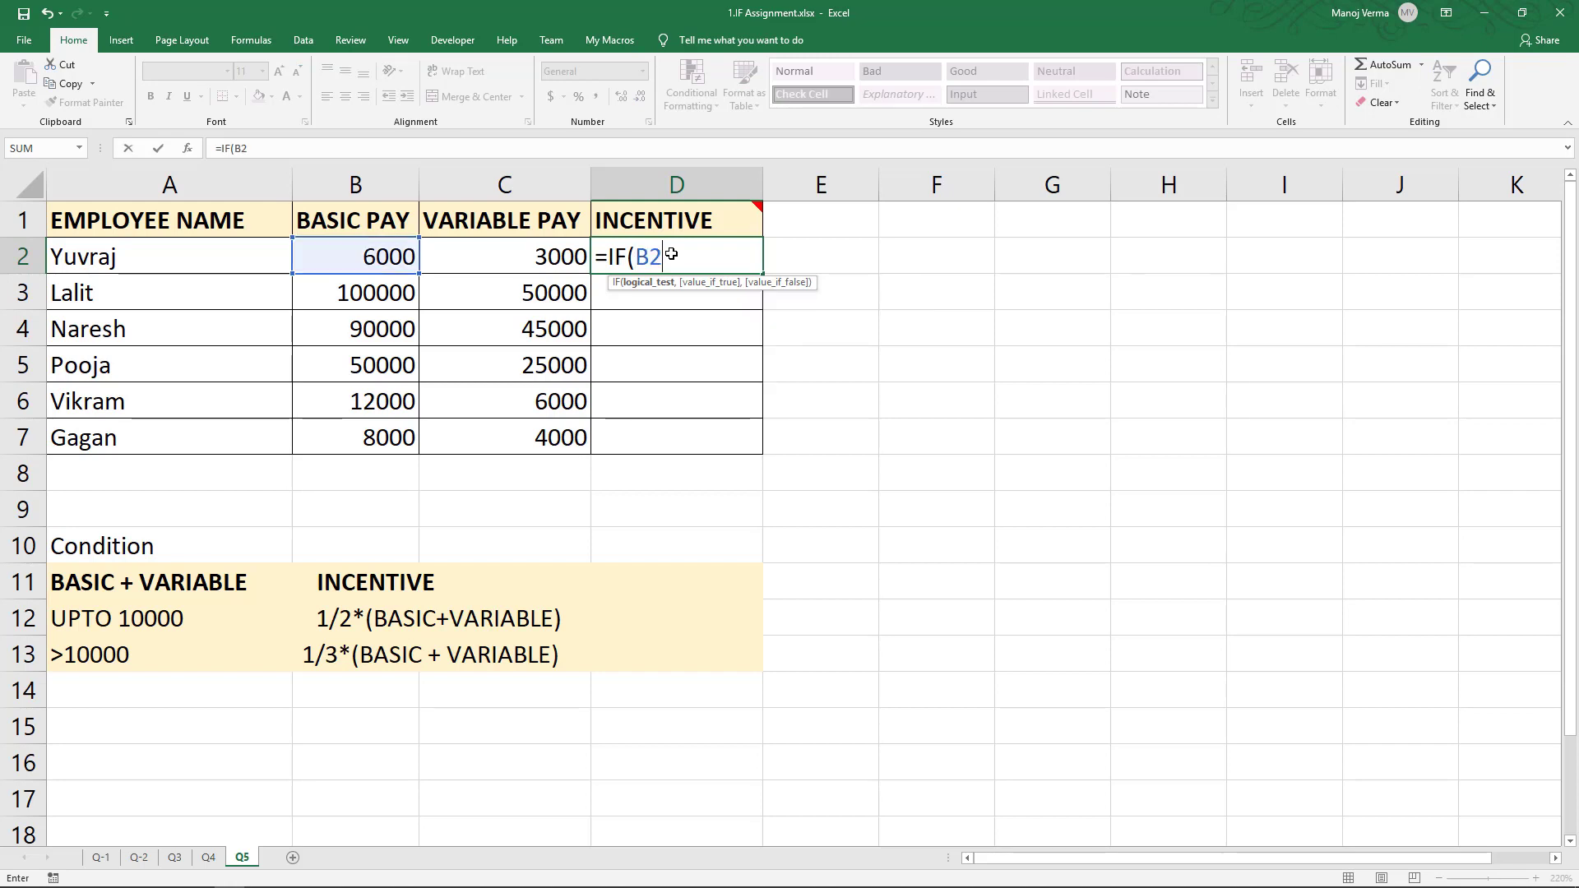
pyautogui.press('BackSpace')
pyautogui.press('BackSpace')
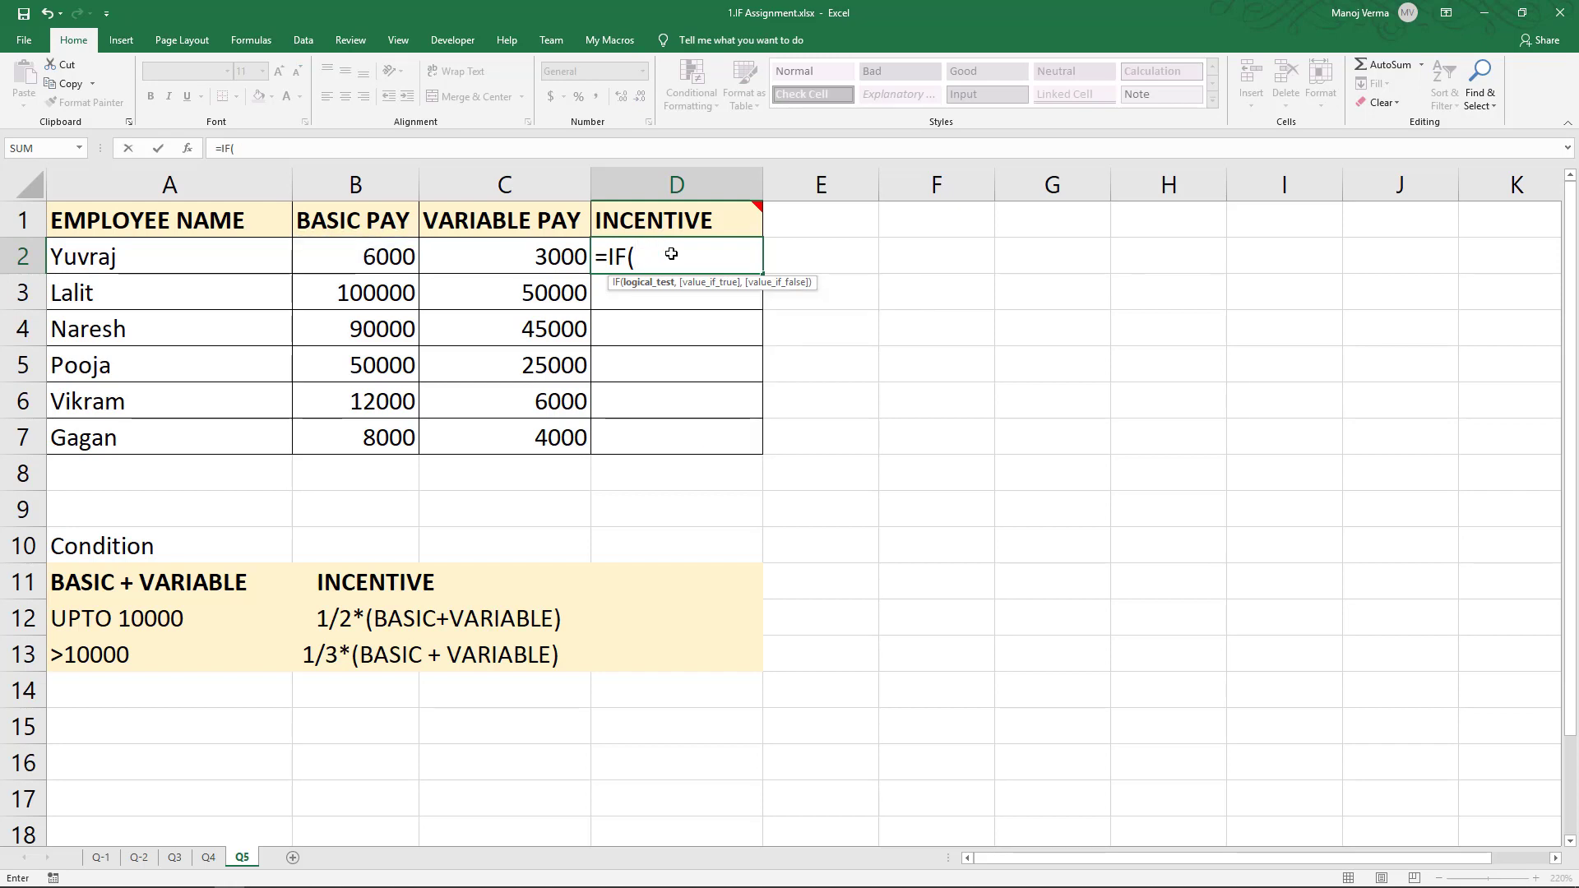
pyautogui.write('(B')
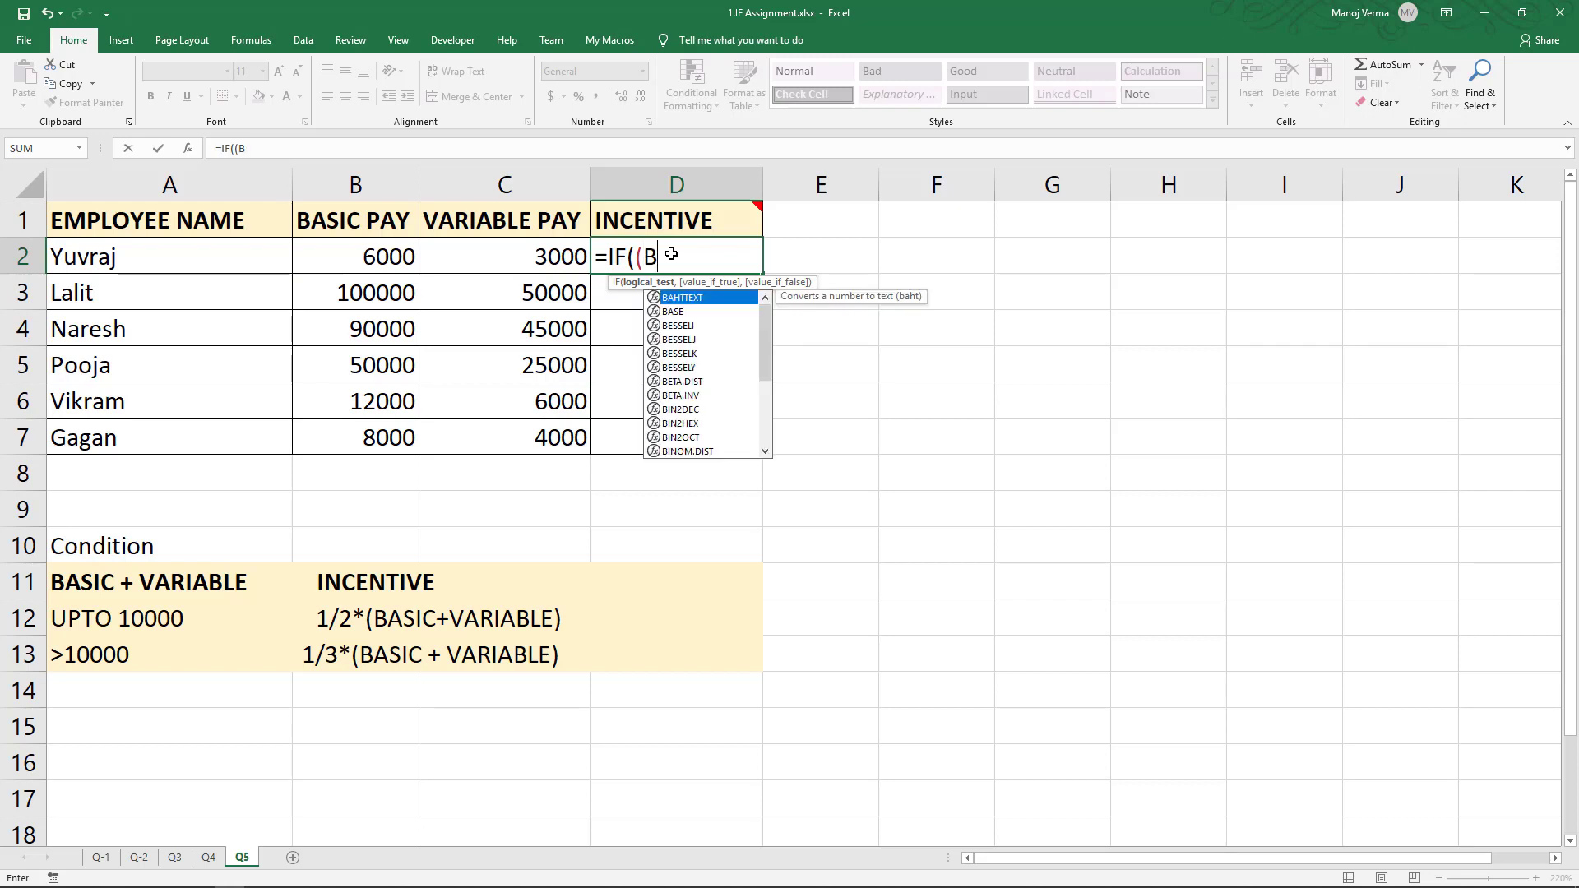
pyautogui.write('2')
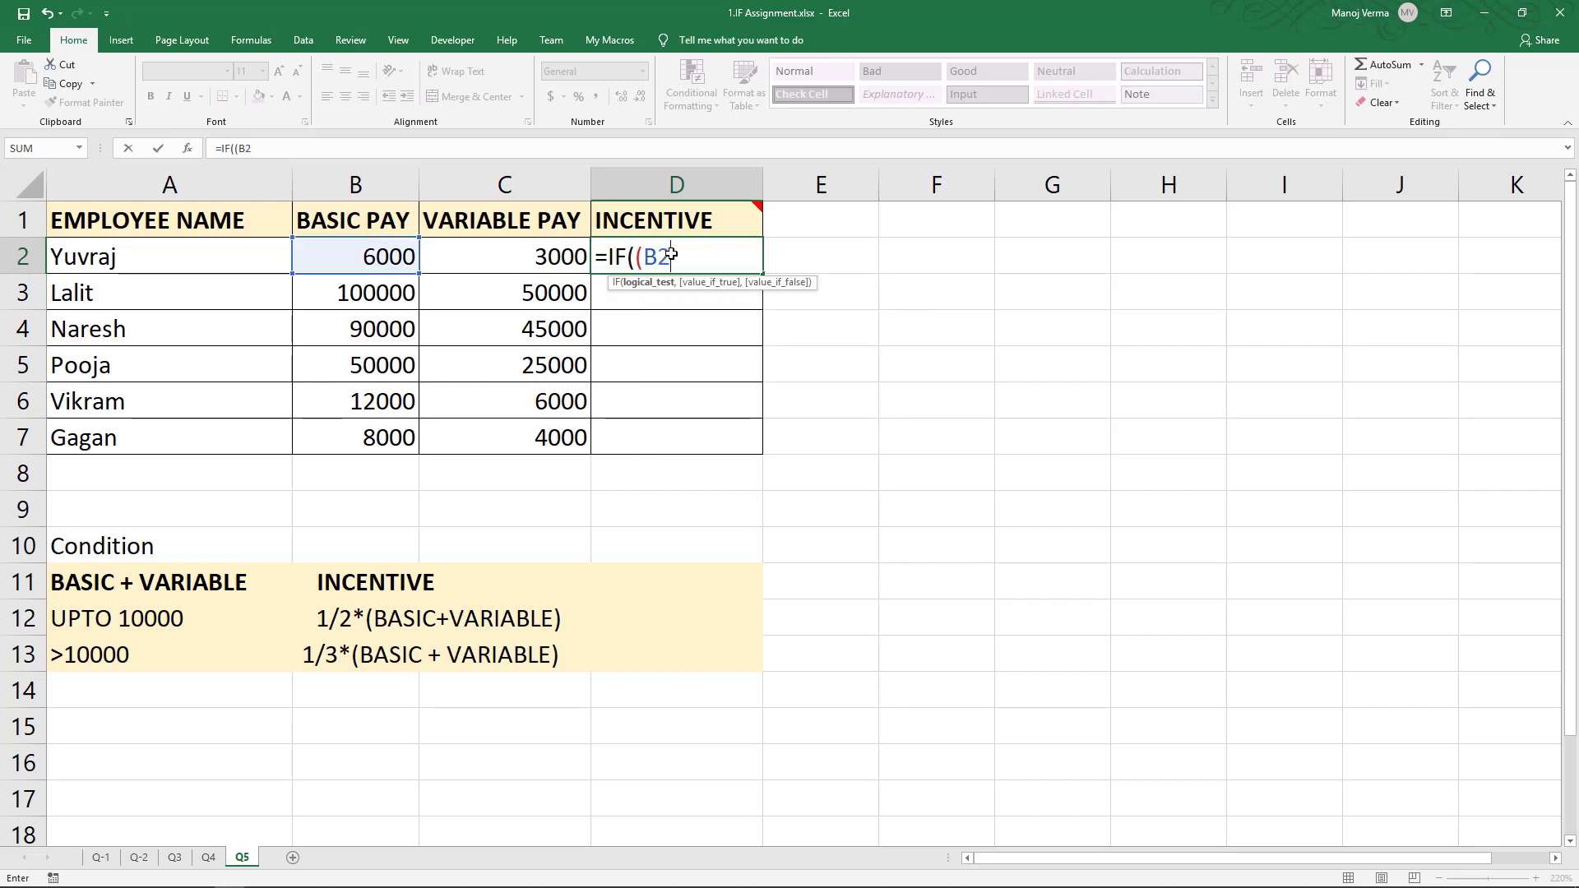
pyautogui.write('+C2')
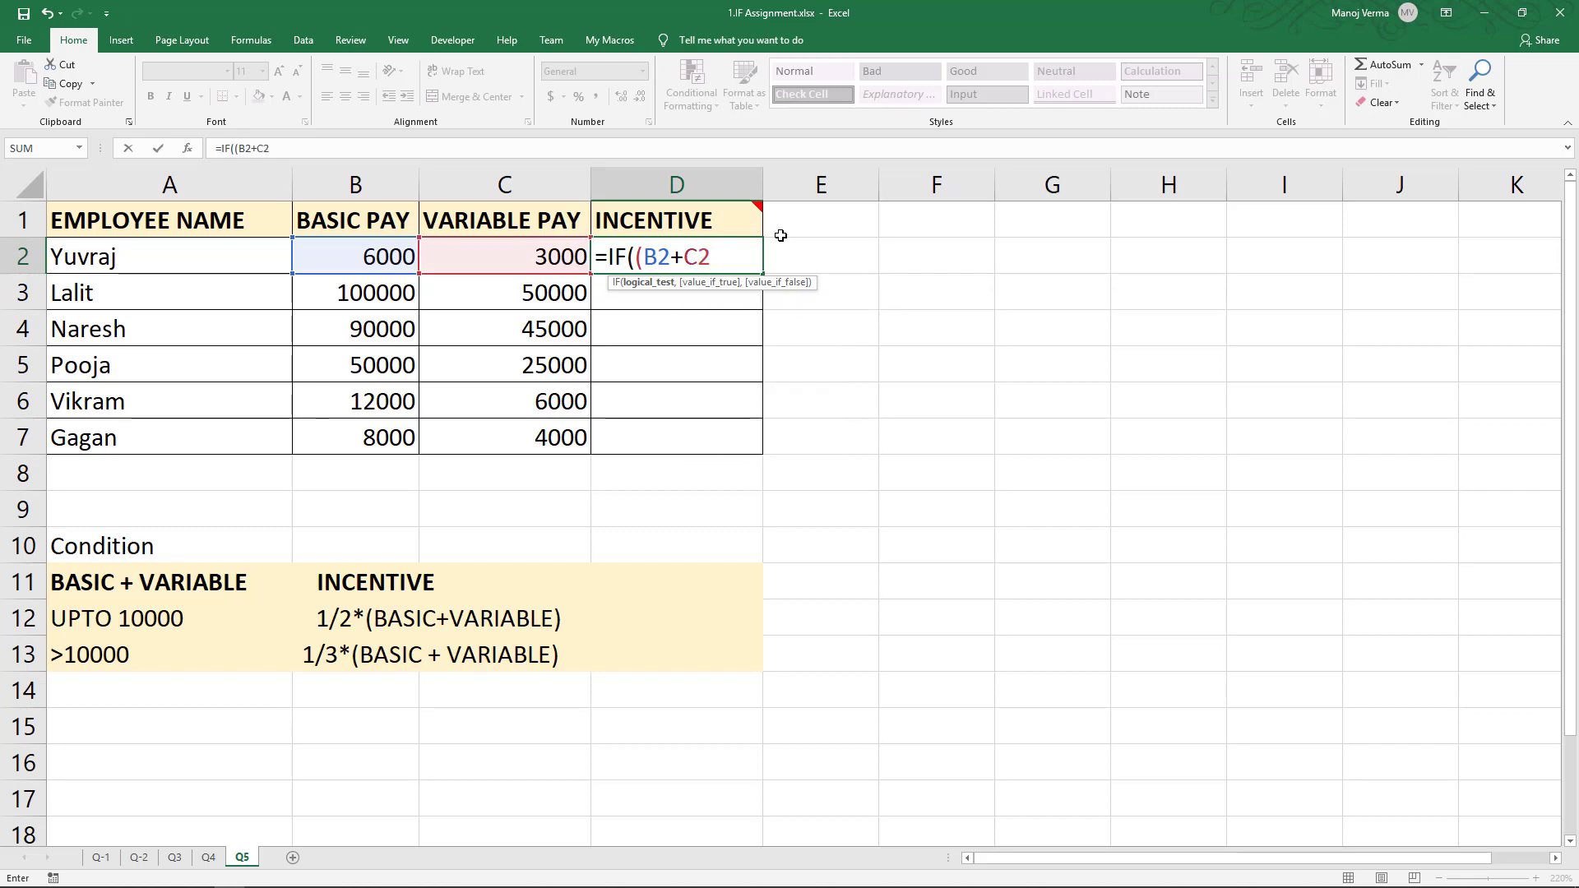
pyautogui.write(')>10000')
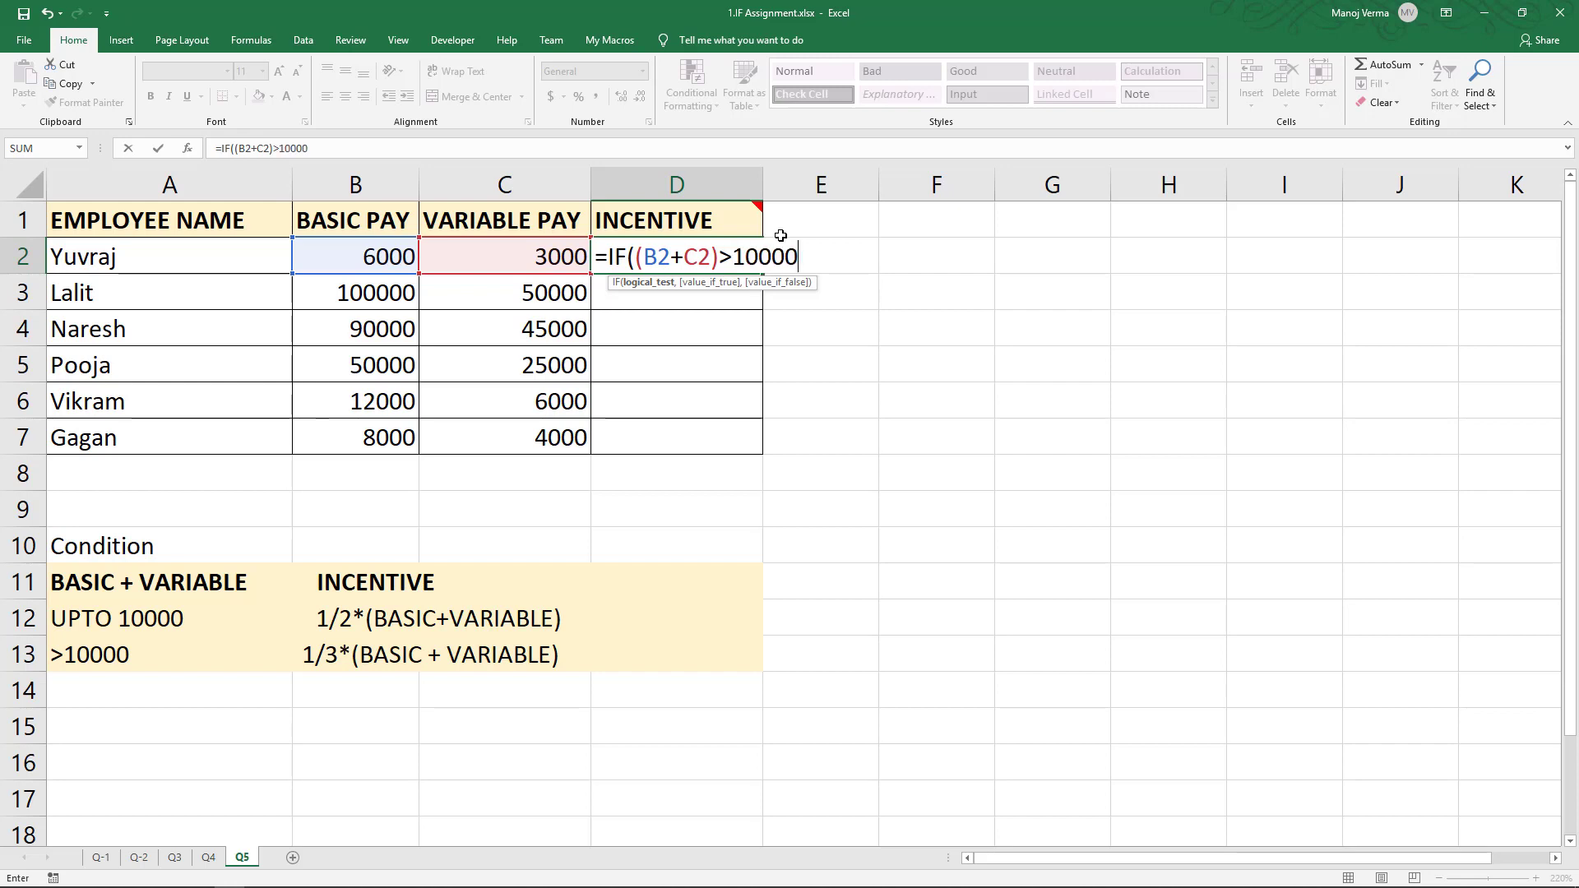
# Add 1/3*(B2+C2) as the value if true in the D2 incentive formula
pyautogui.write(',')
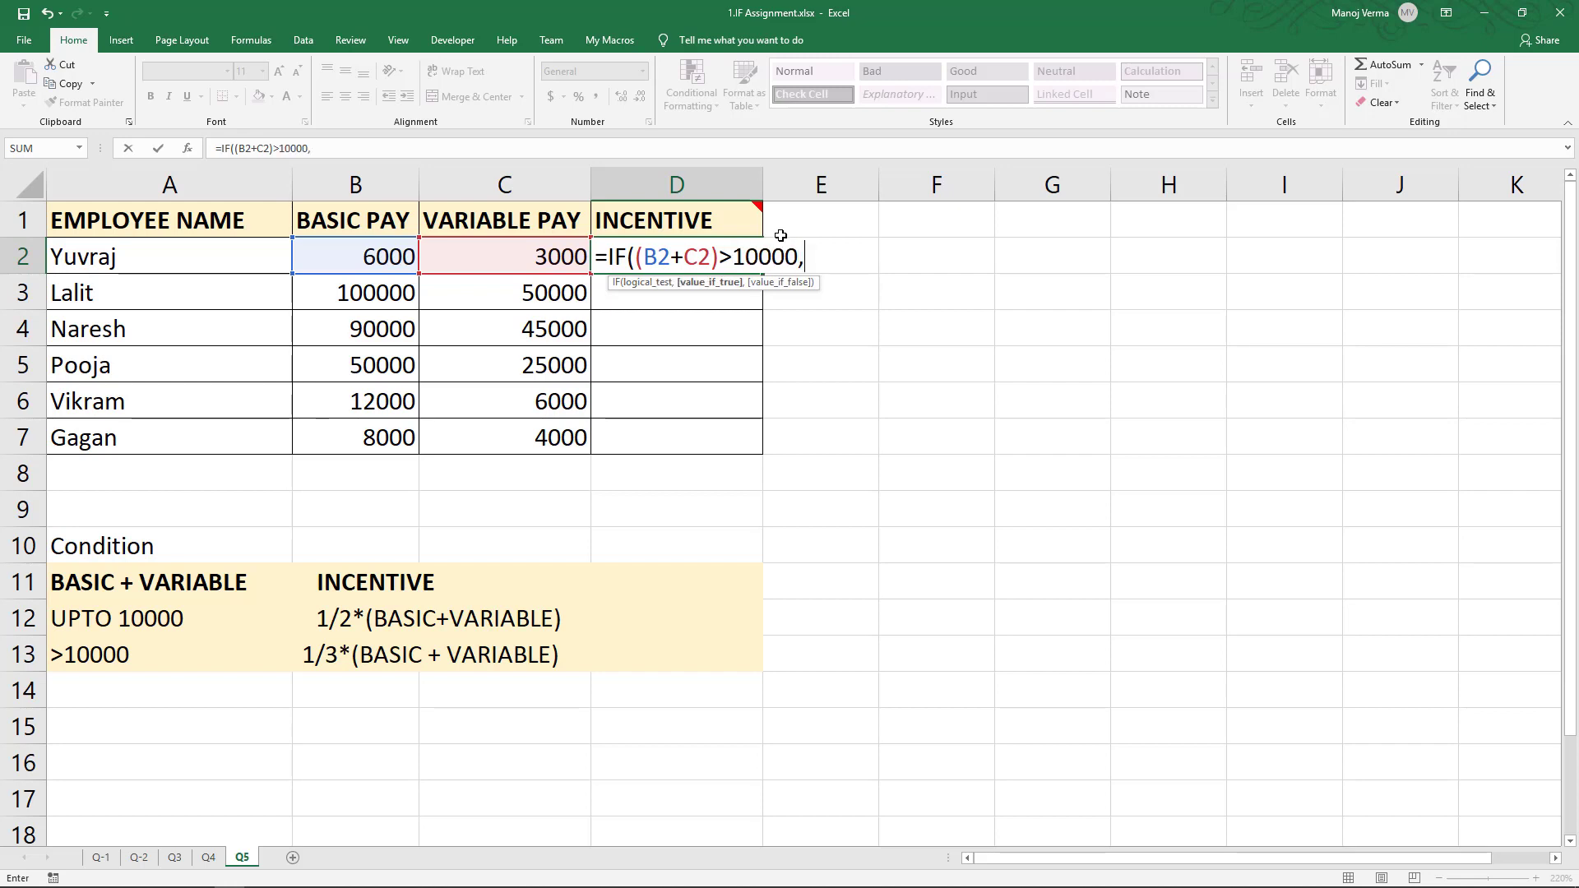
pyautogui.write('1')
pyautogui.write('/3')
pyautogui.write('*(')
pyautogui.write('B2+')
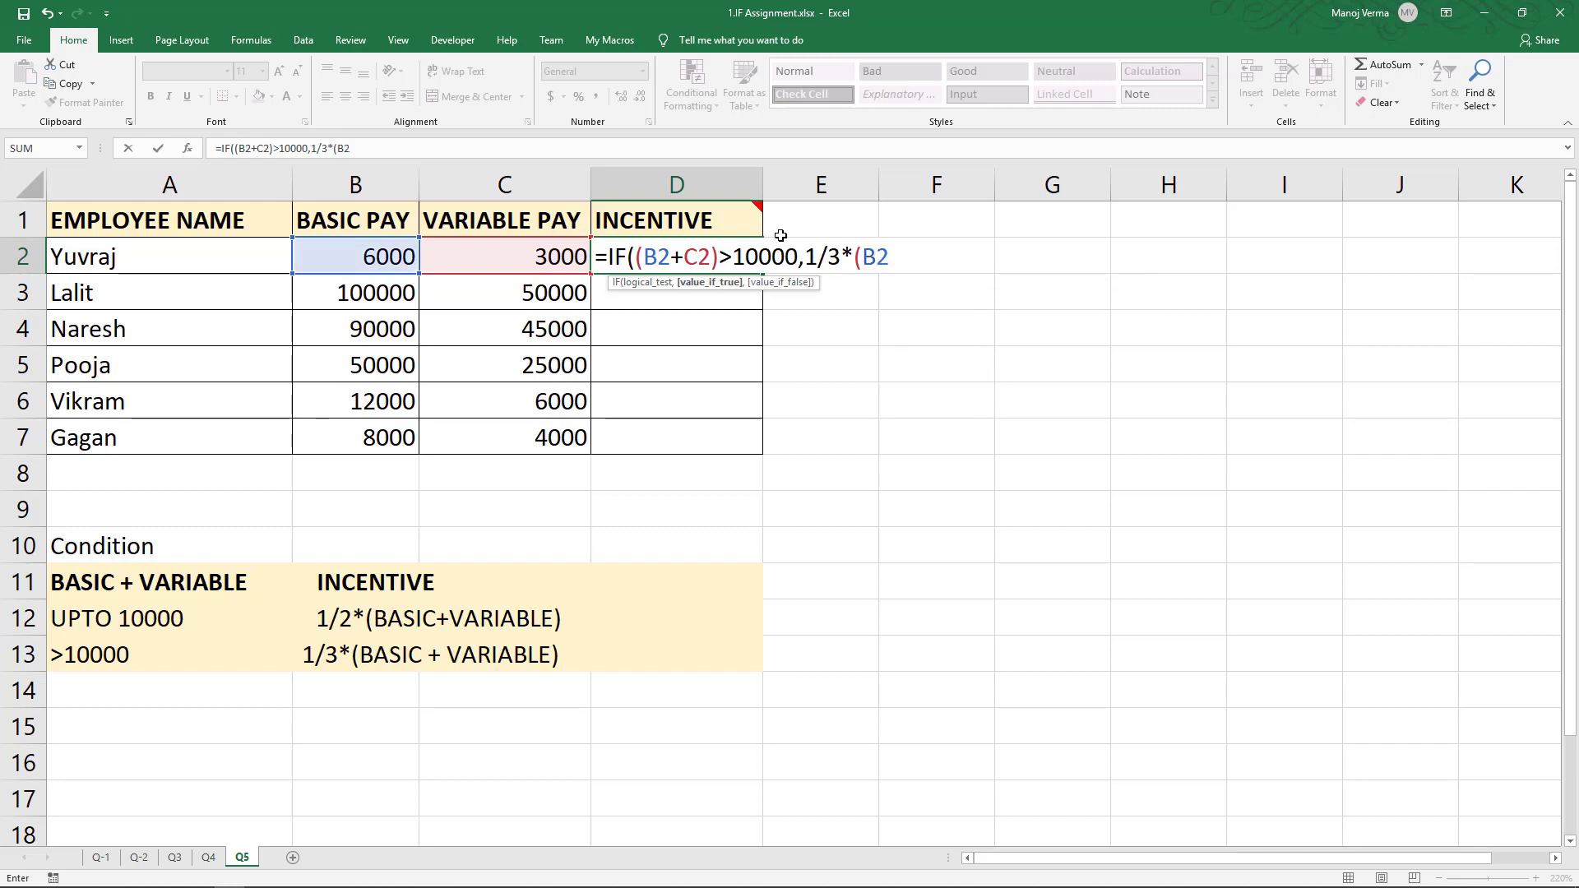
pyautogui.write('C2 ')
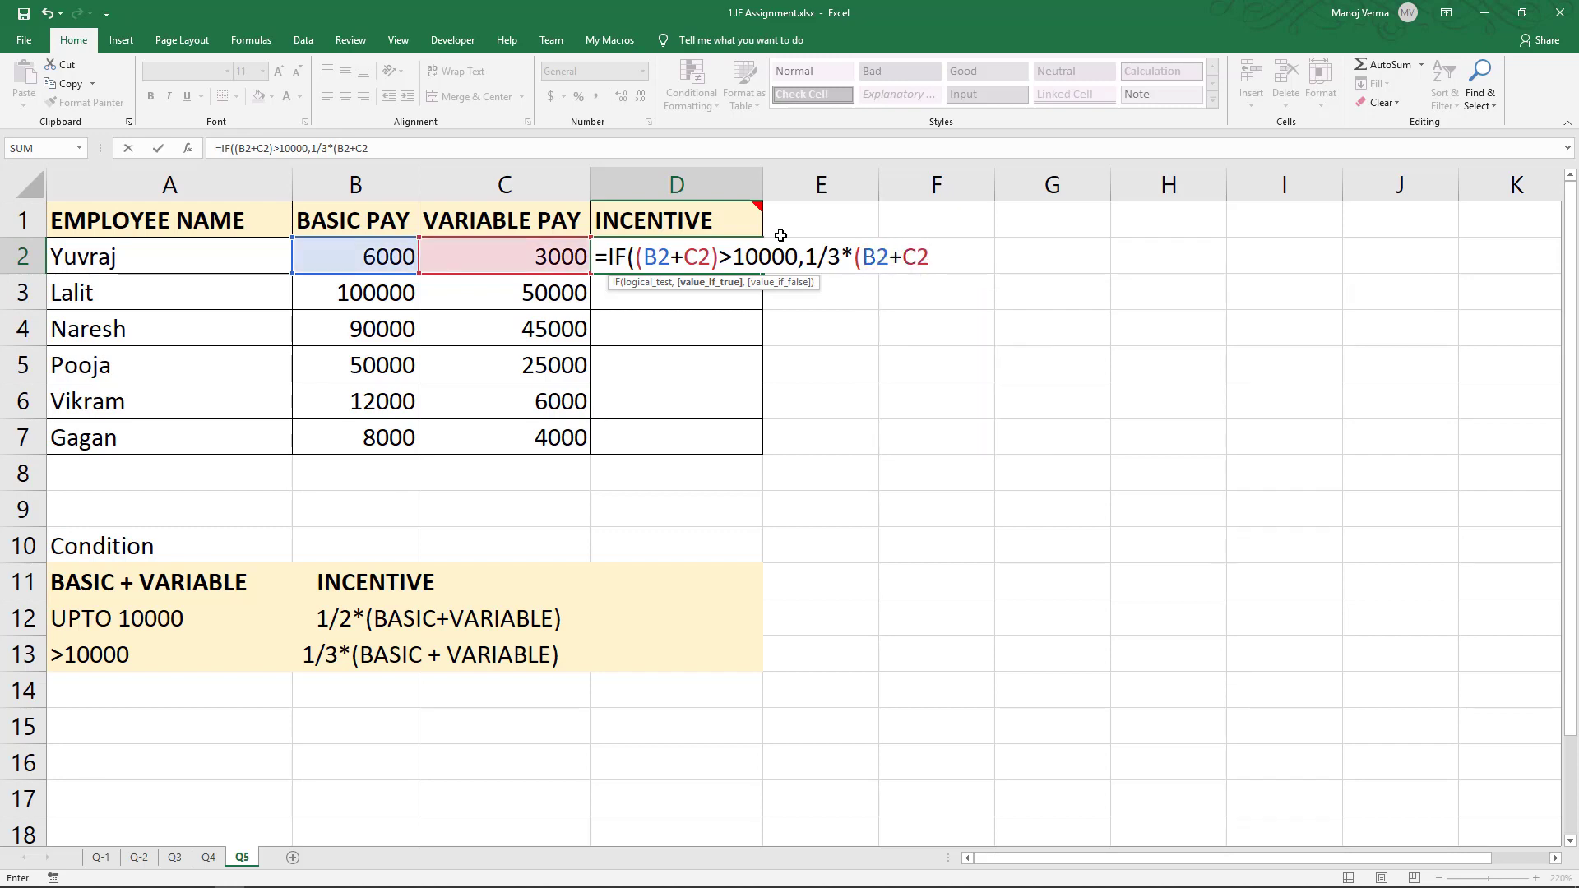
# Add 1/2*(B2+C2) as the value if false, completing D2 as =IF((B2+C2)>10000,1/3*(B2+C2),1/2*(B2+C2))
pyautogui.write('),1')
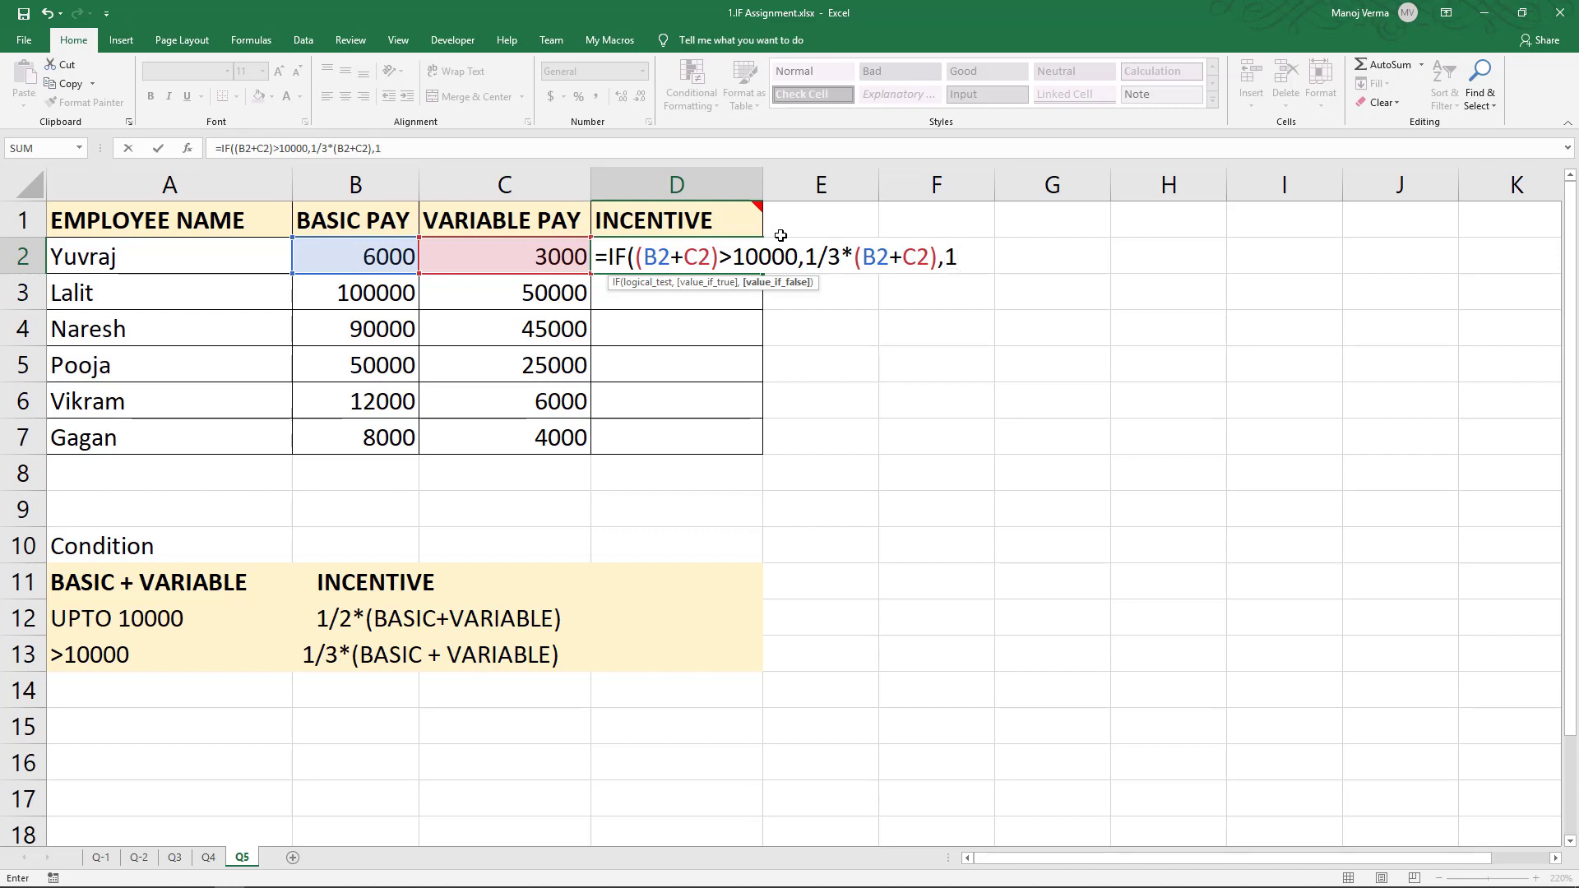
pyautogui.write('/2*(b2')
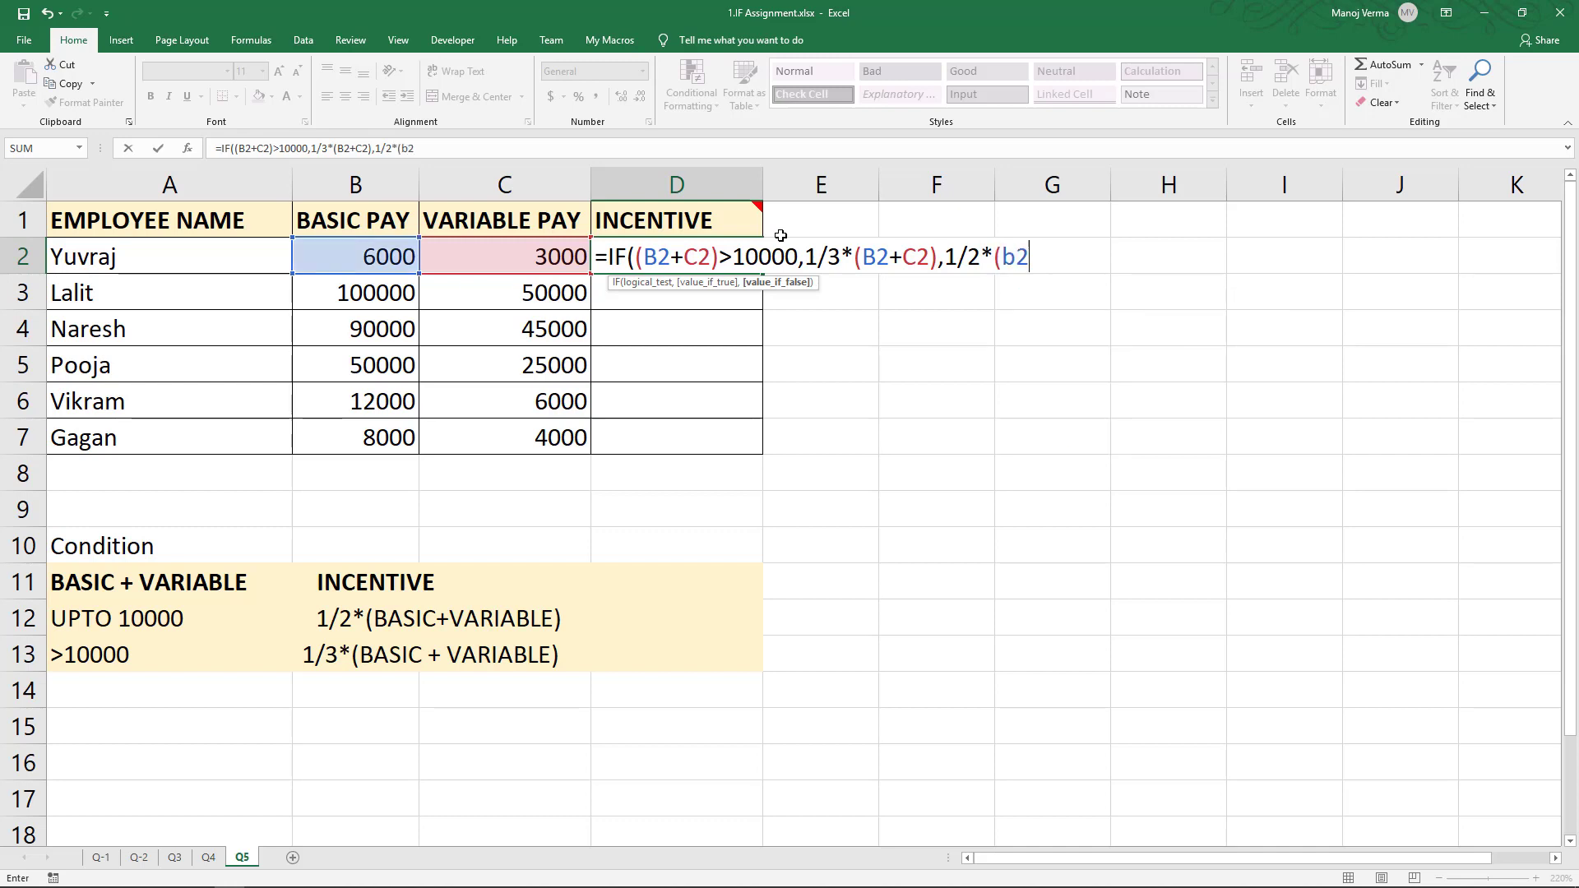
pyautogui.write('+C2')
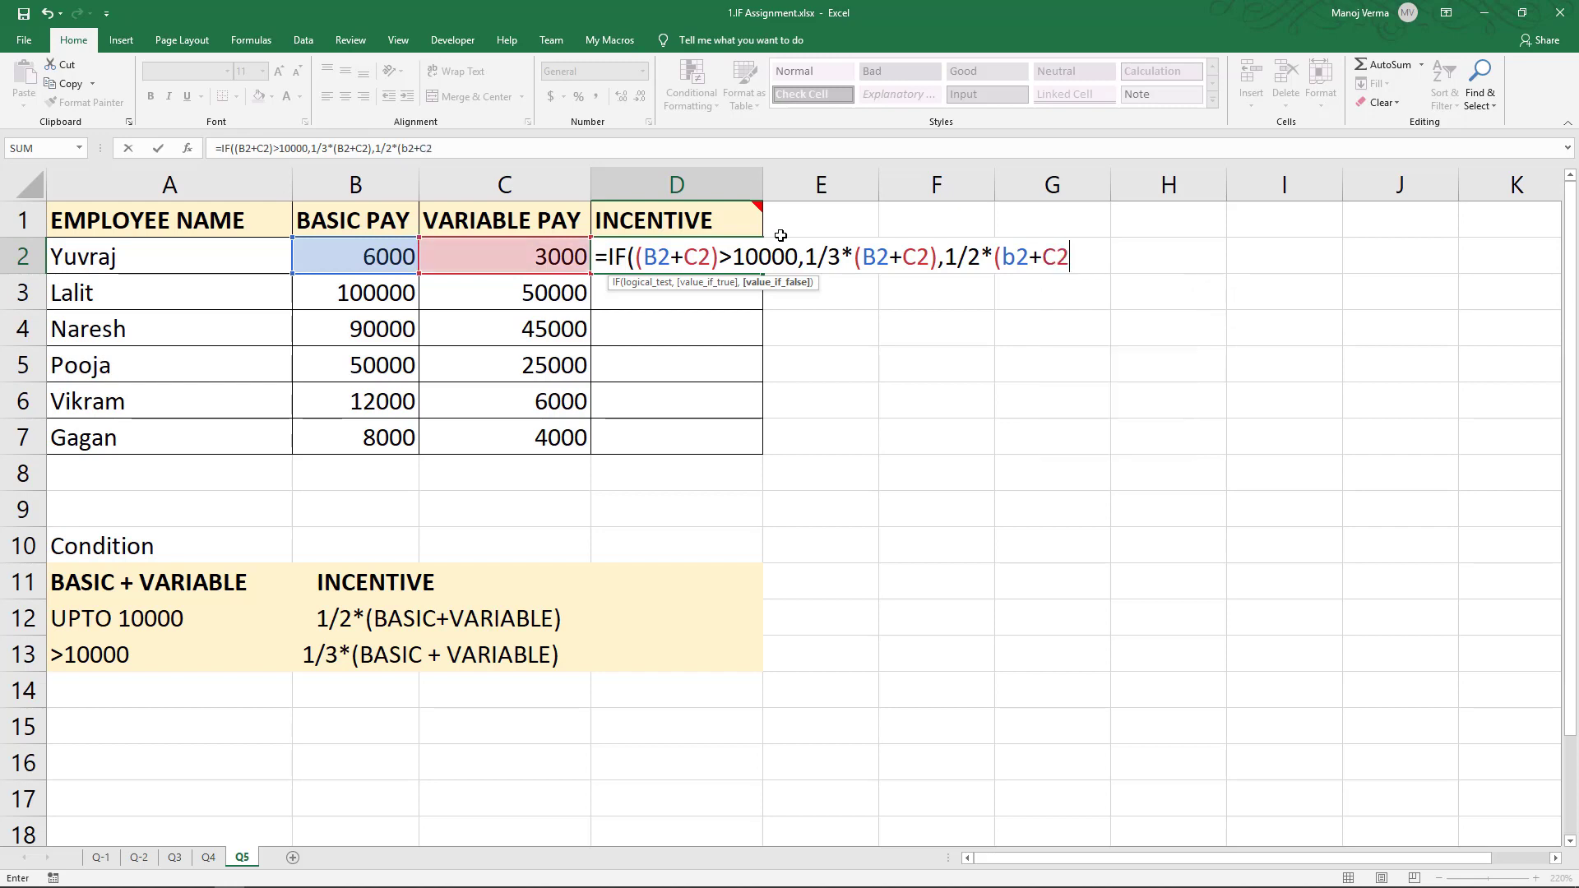
pyautogui.write(')')
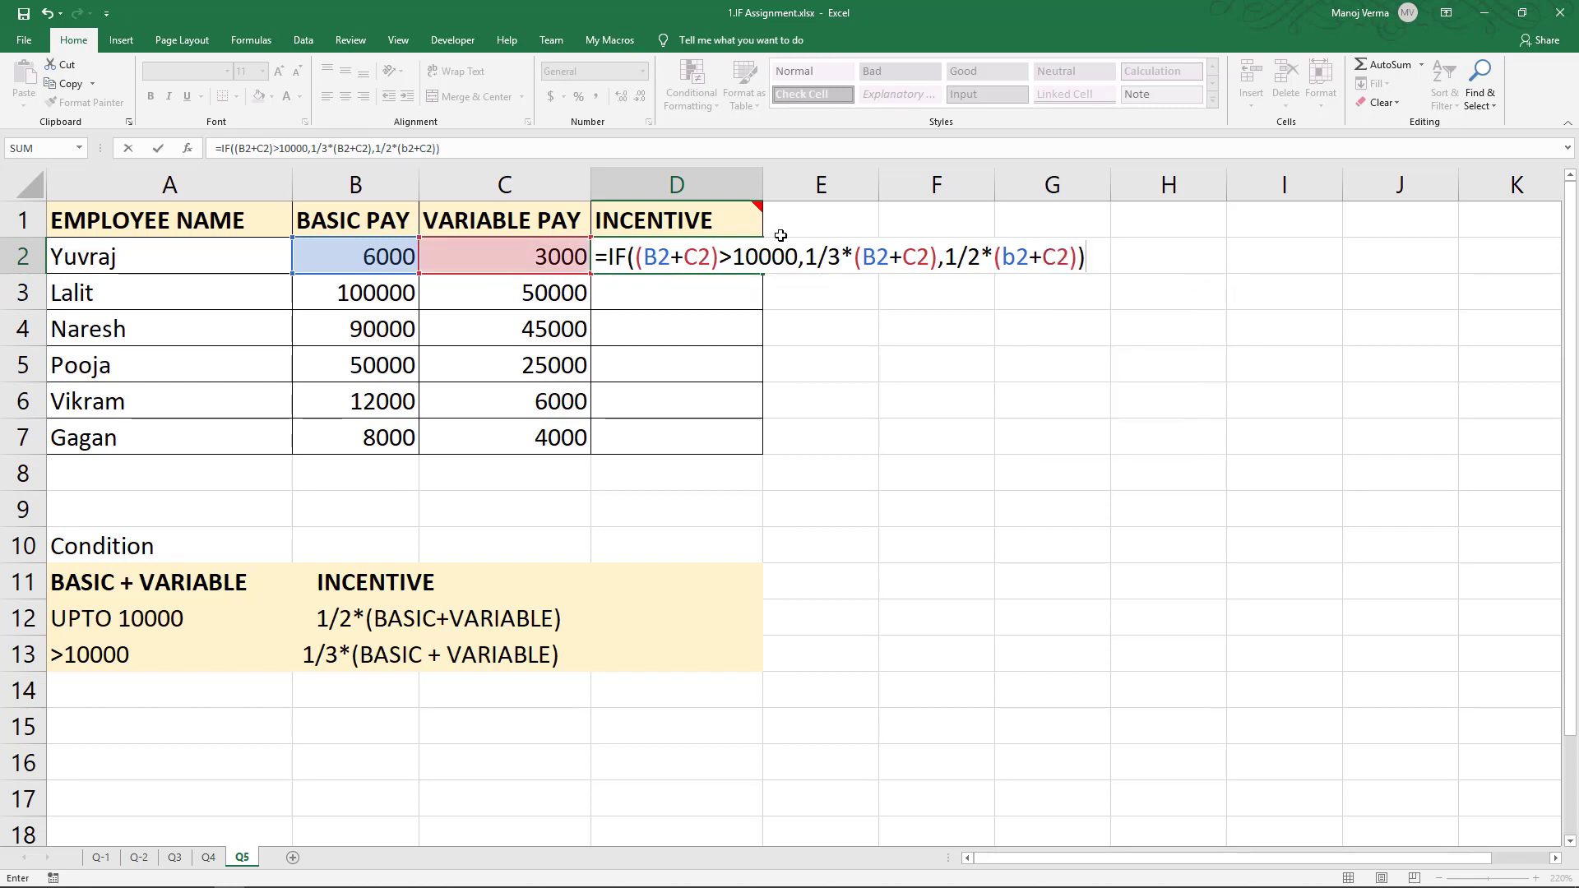
pyautogui.press('Return')
pyautogui.press('Up')
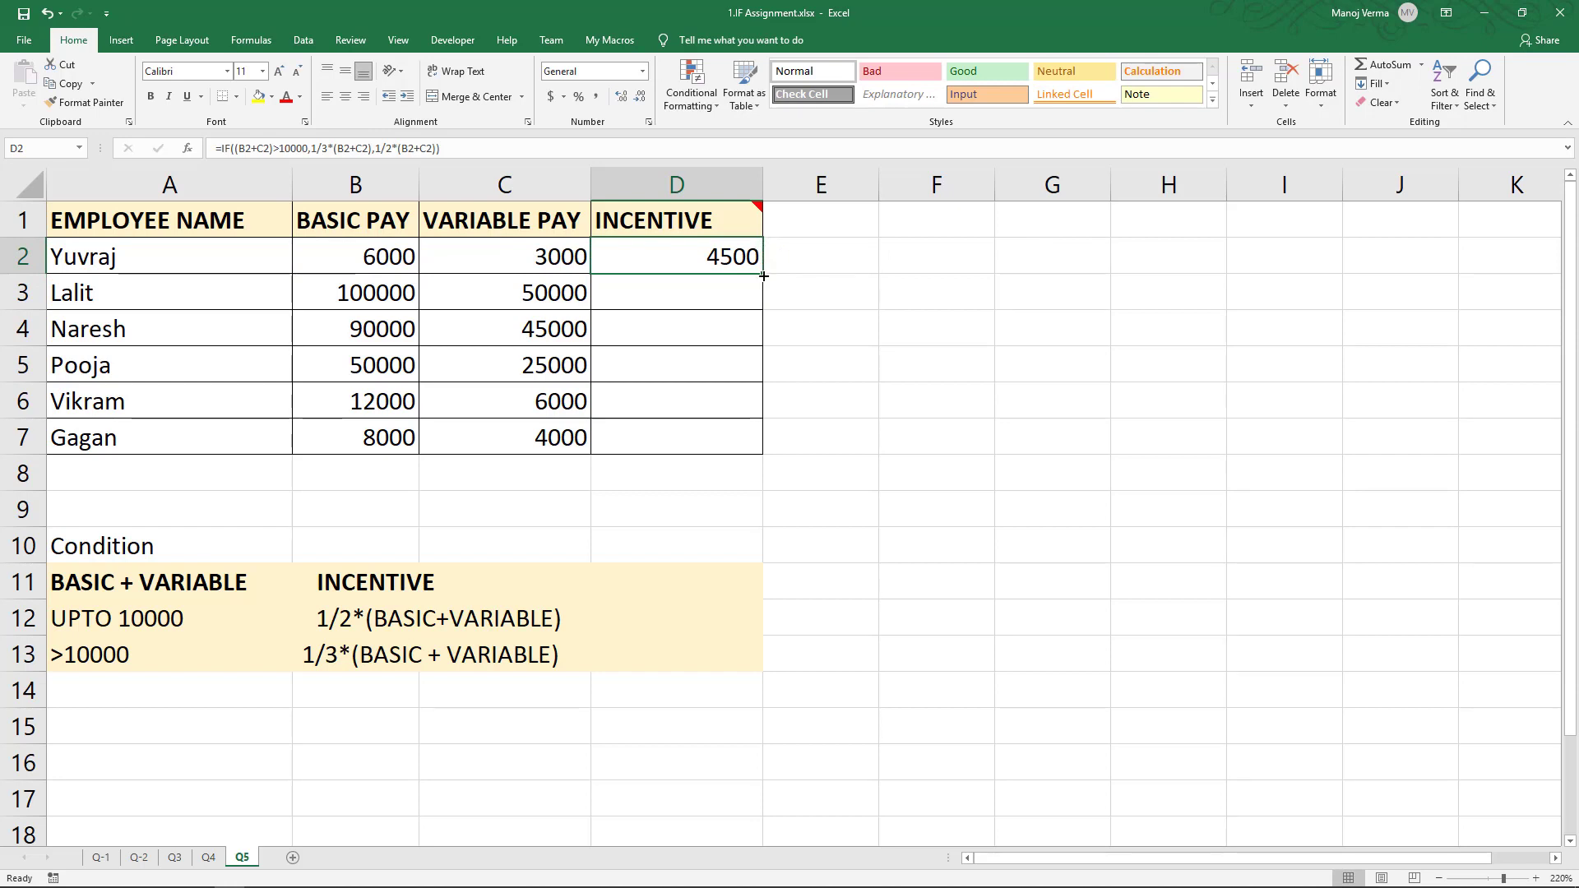
# Fill the incentive formula from D2 down to D7 and return to sheet Q-1
pyautogui.moveTo(763, 276); pyautogui.dragTo(766, 456)
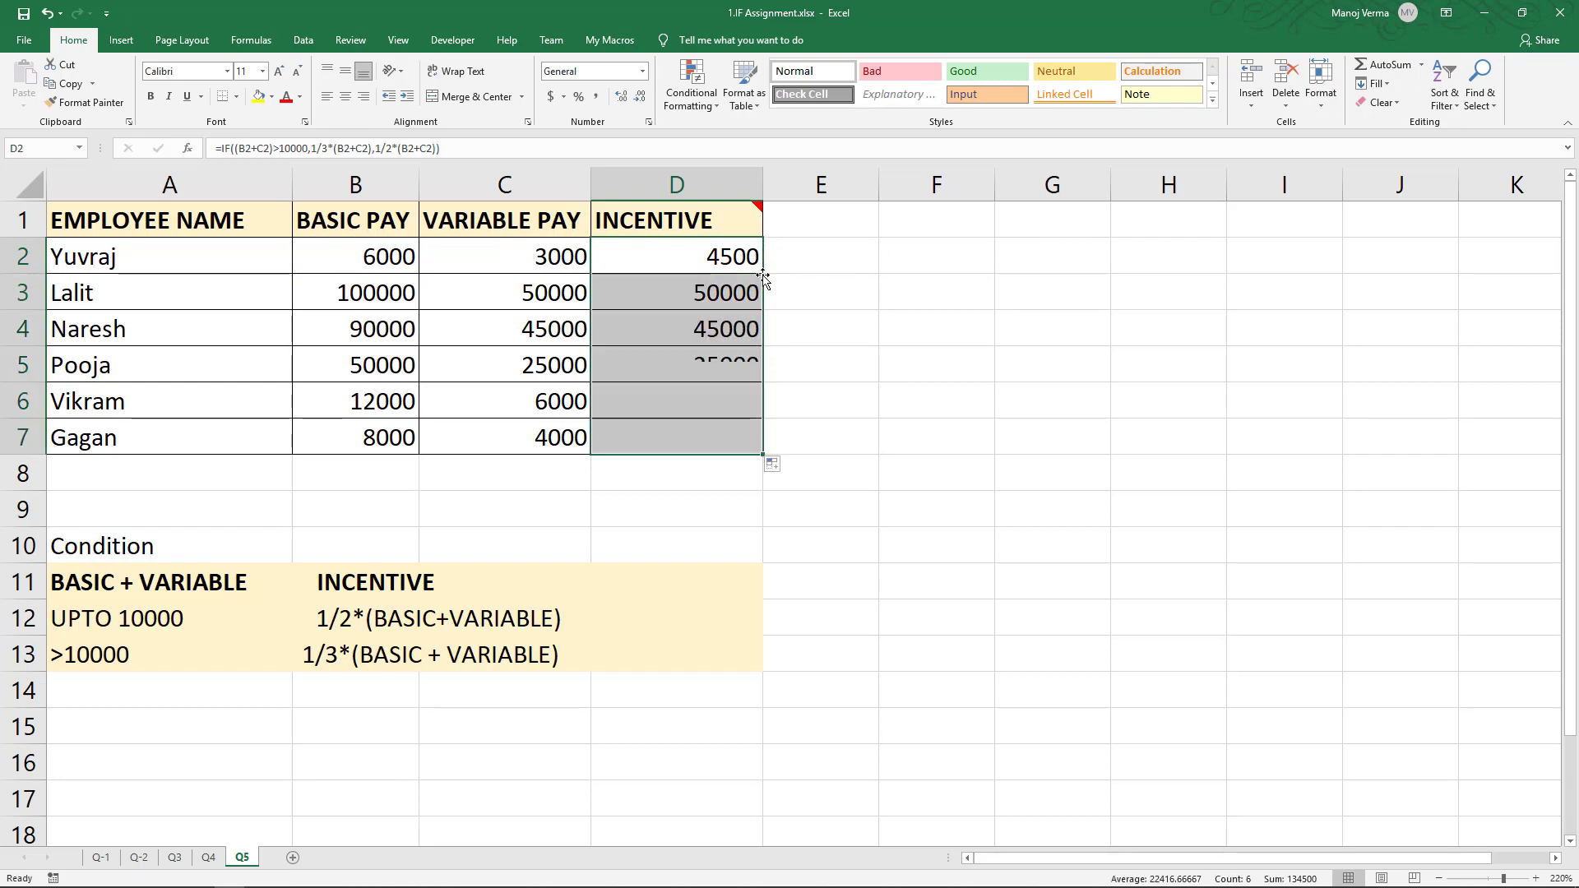
pyautogui.click(722, 256)
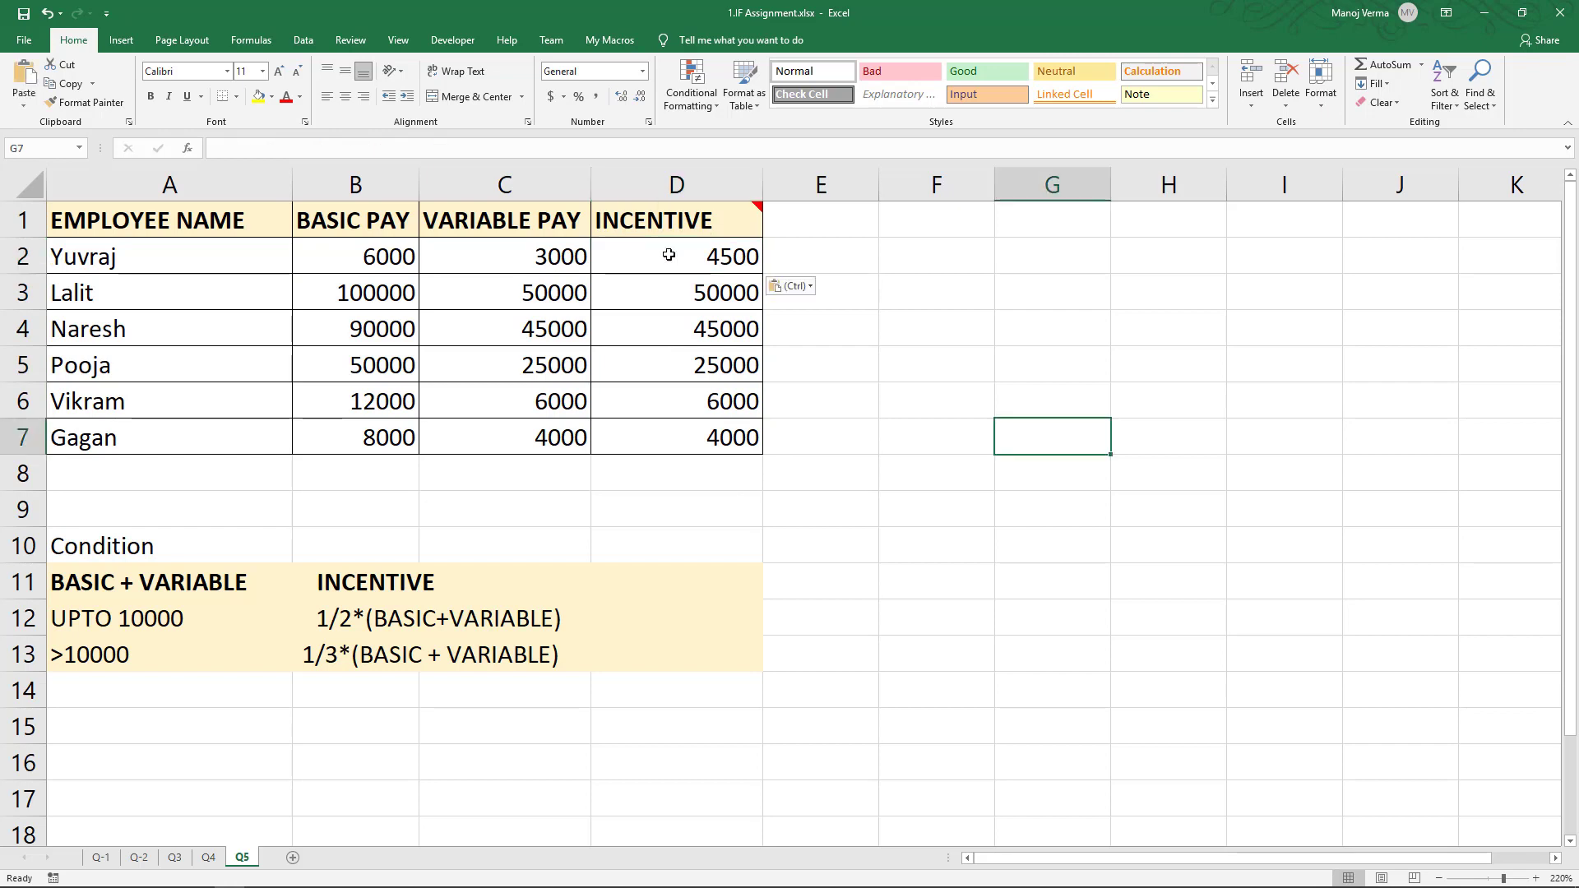
pyautogui.press('ctrl')
pyautogui.press('Escape')
pyautogui.click(100, 858)
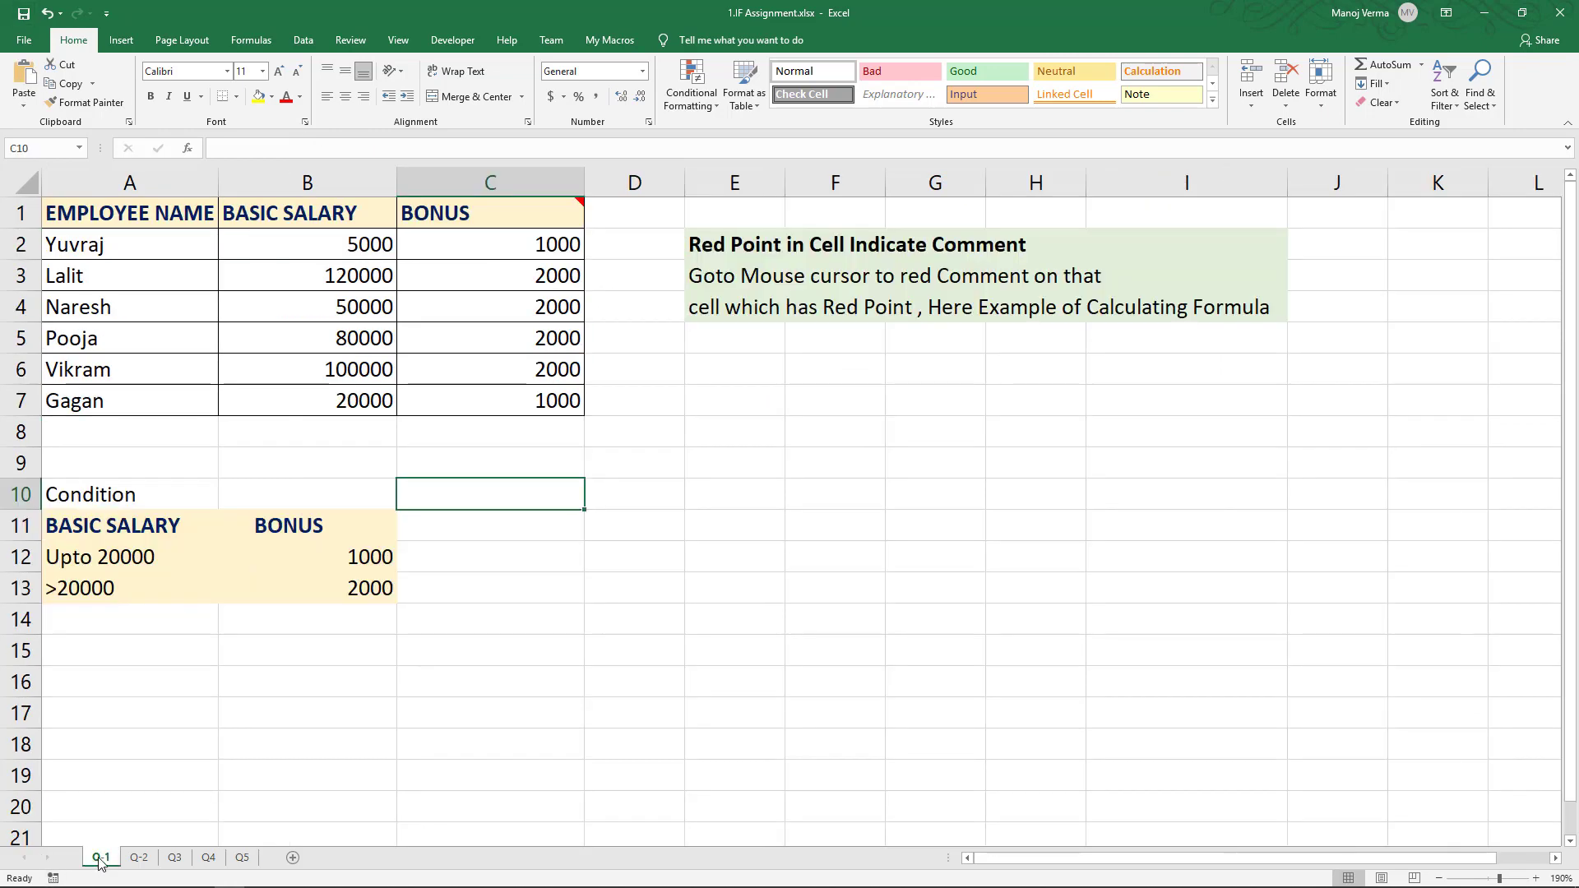